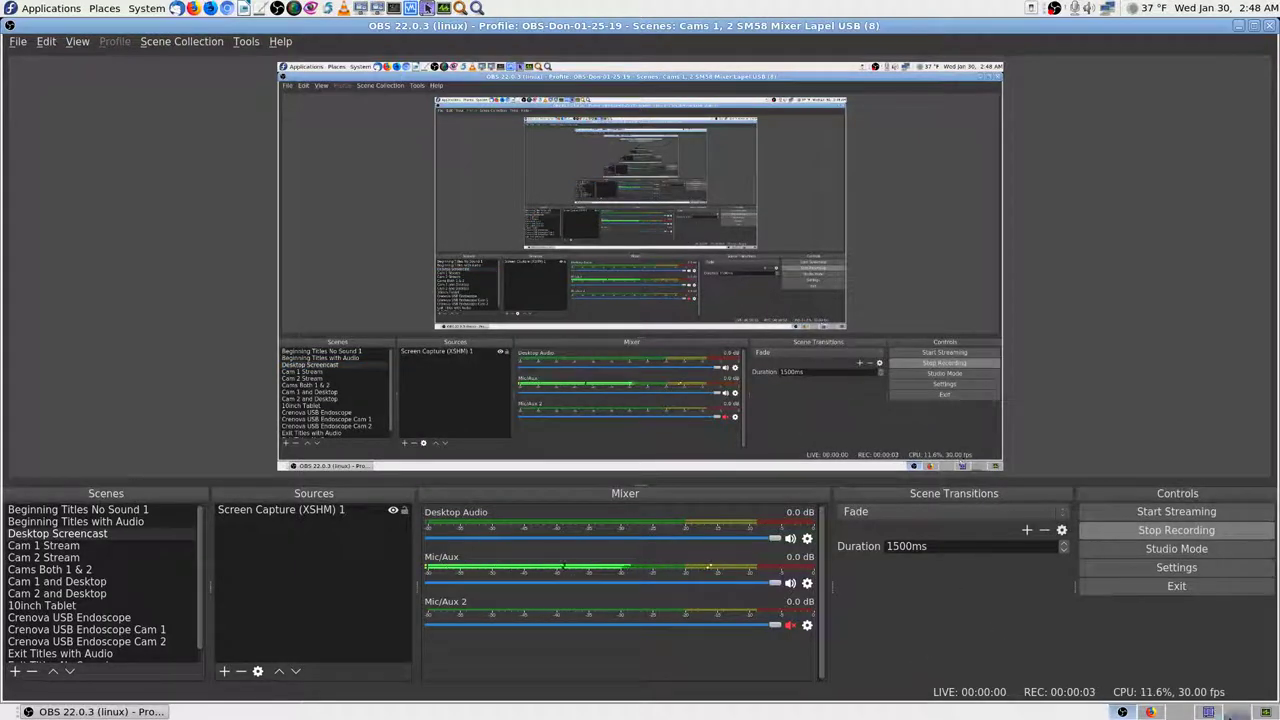
Read the Ask Fedora screen-capture guide's bash script in Firefox, then move to the System Monitor workspace
{"action": "left_click", "coordinate": [1203, 713]}
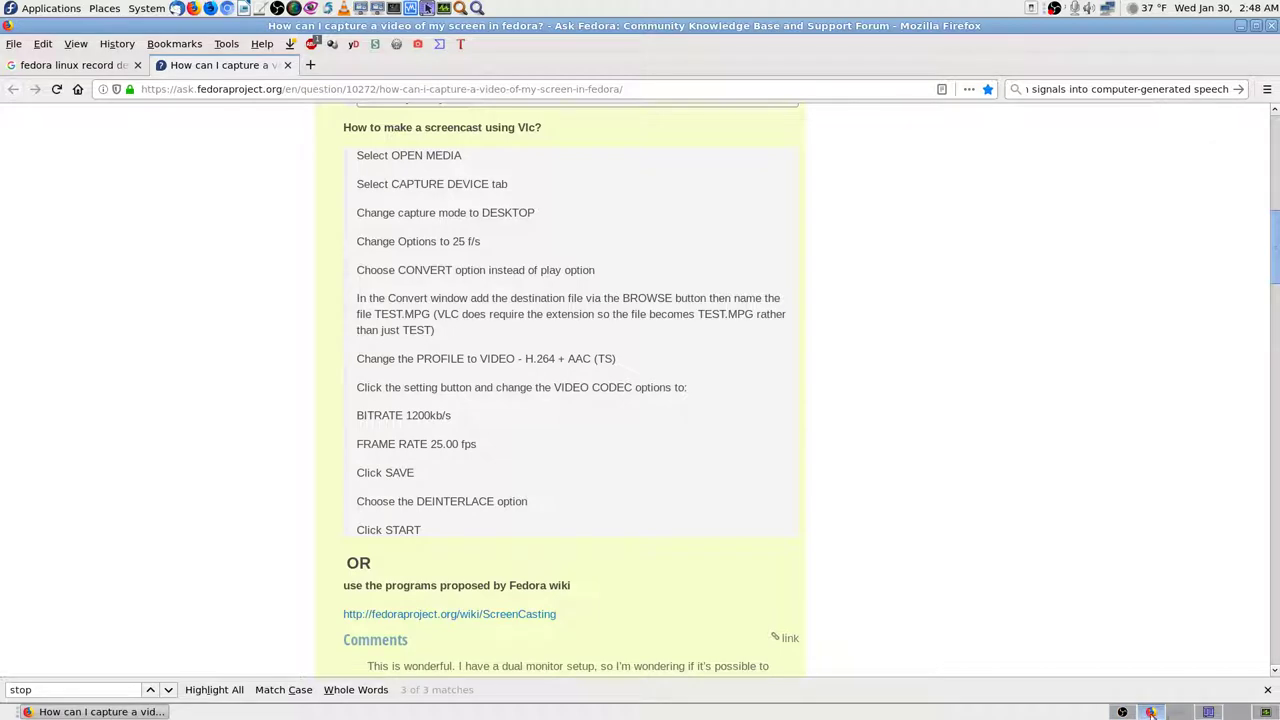
{"action": "left_click", "coordinate": [1200, 714]}
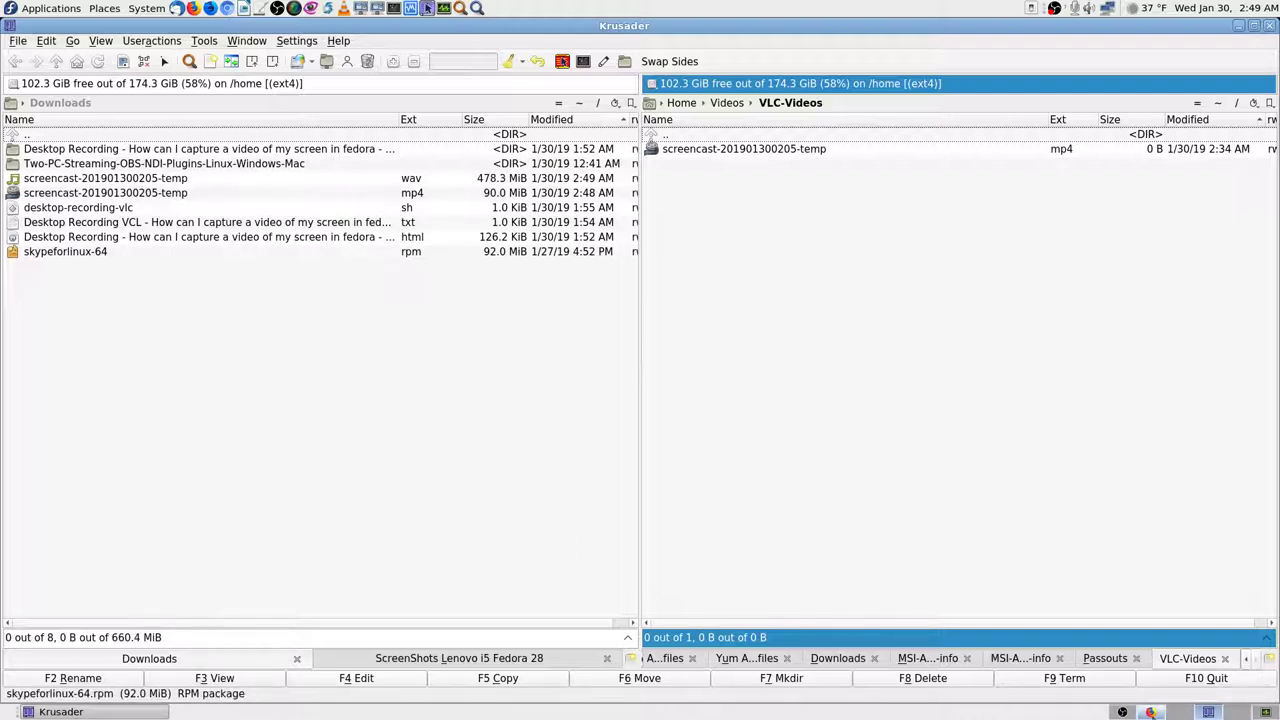
{"action": "left_click", "coordinate": [1208, 712]}
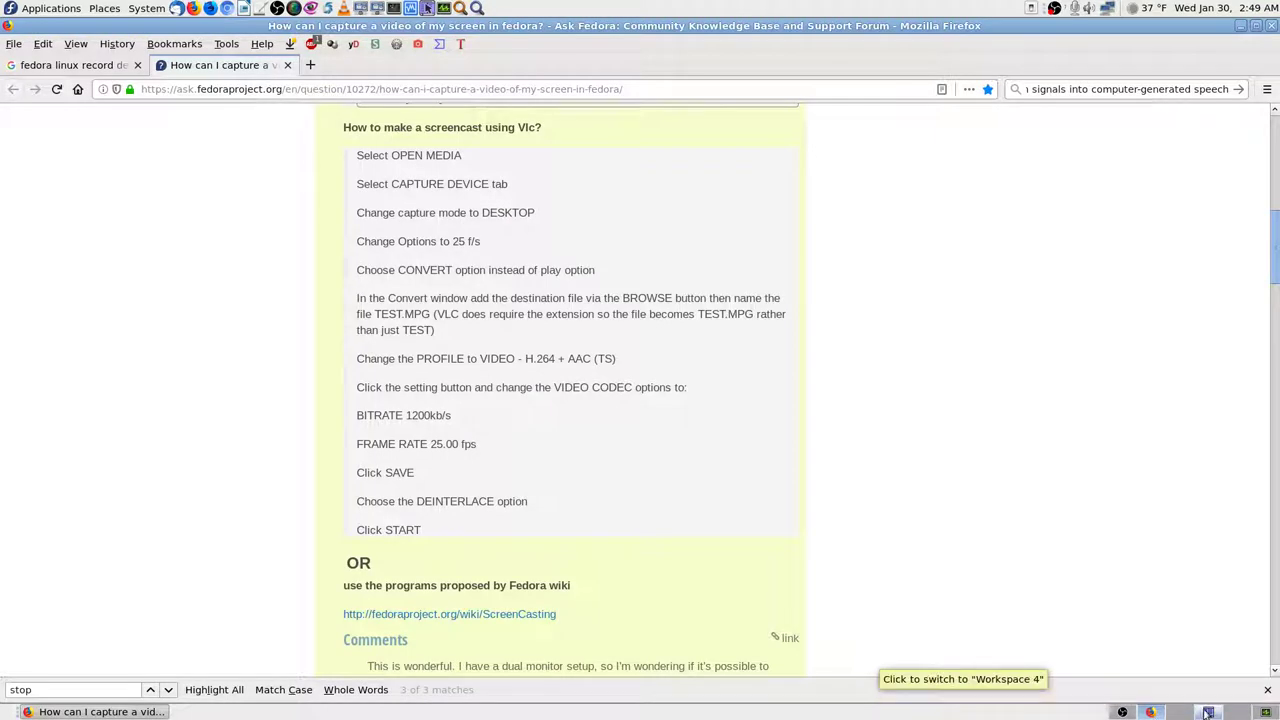
{"action": "scroll", "coordinate": [1097, 531], "scroll_direction": "down", "scroll_amount": 10}
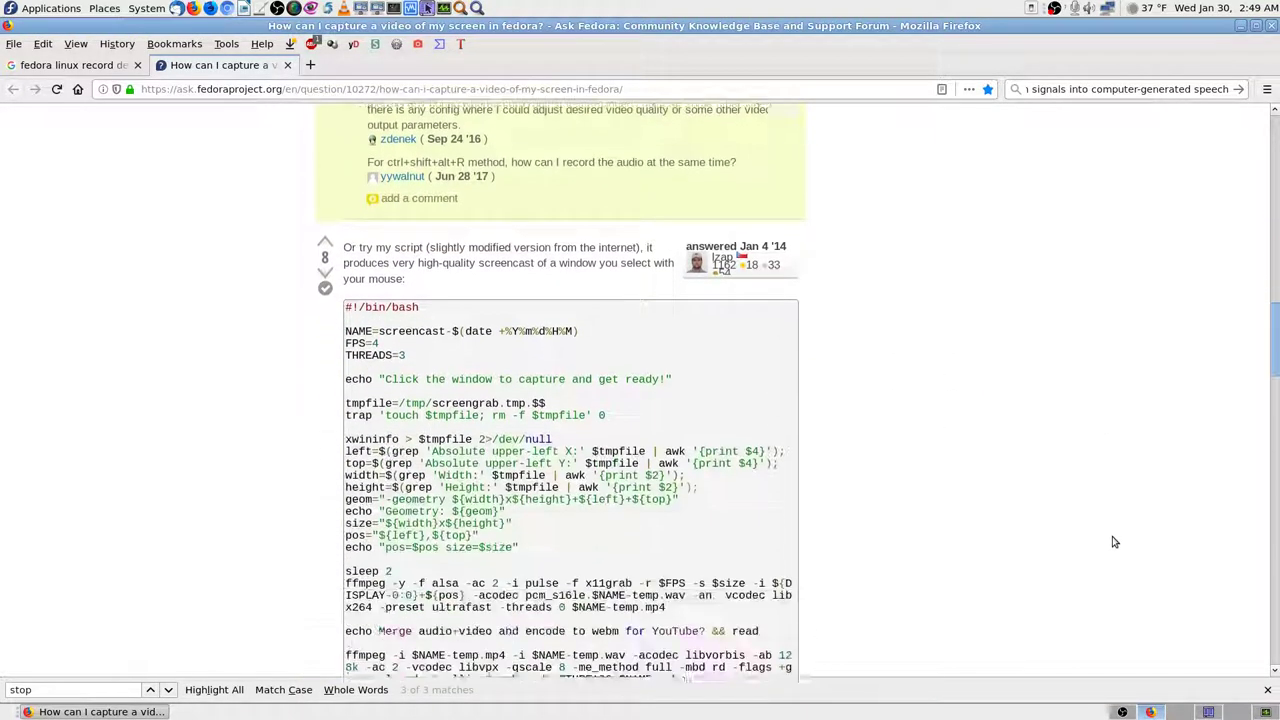
{"action": "scroll", "coordinate": [1115, 542], "scroll_direction": "down", "scroll_amount": 2}
{"action": "scroll", "coordinate": [1114, 543], "scroll_direction": "down", "scroll_amount": 1}
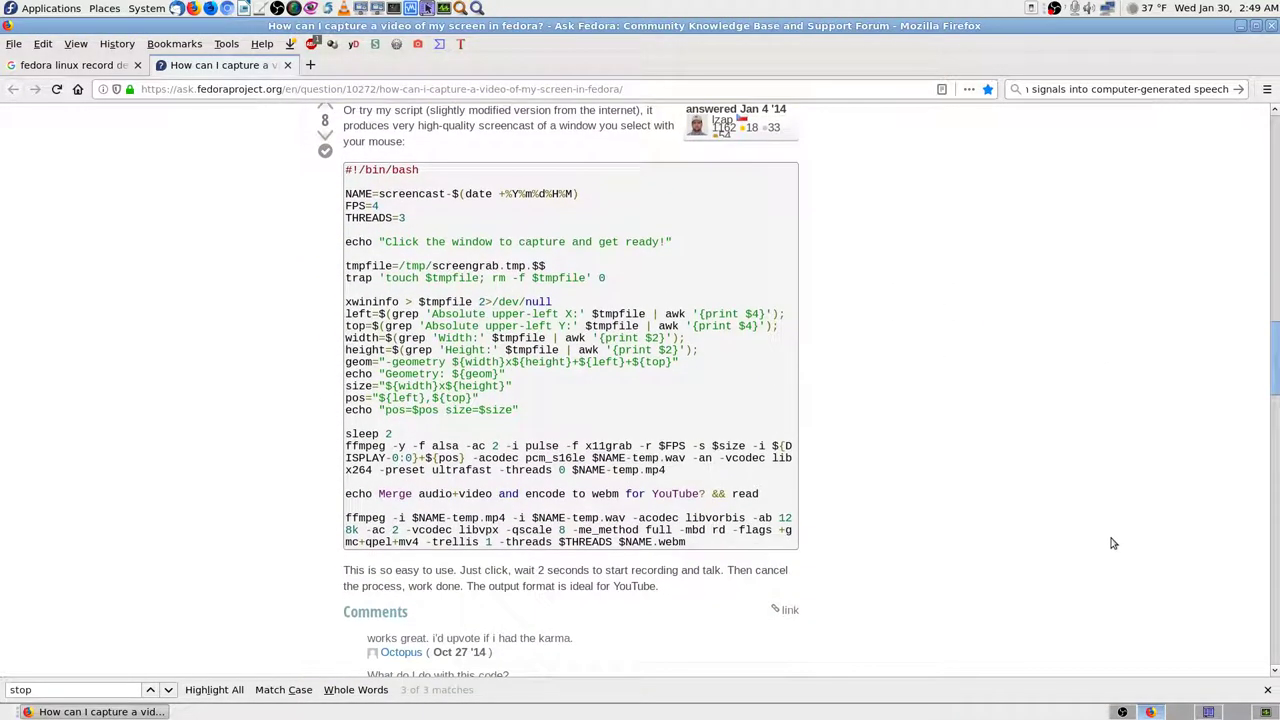
{"action": "scroll", "coordinate": [1114, 560], "scroll_direction": "up", "scroll_amount": 1}
{"action": "key", "text": "ctrl+alt+Right"}
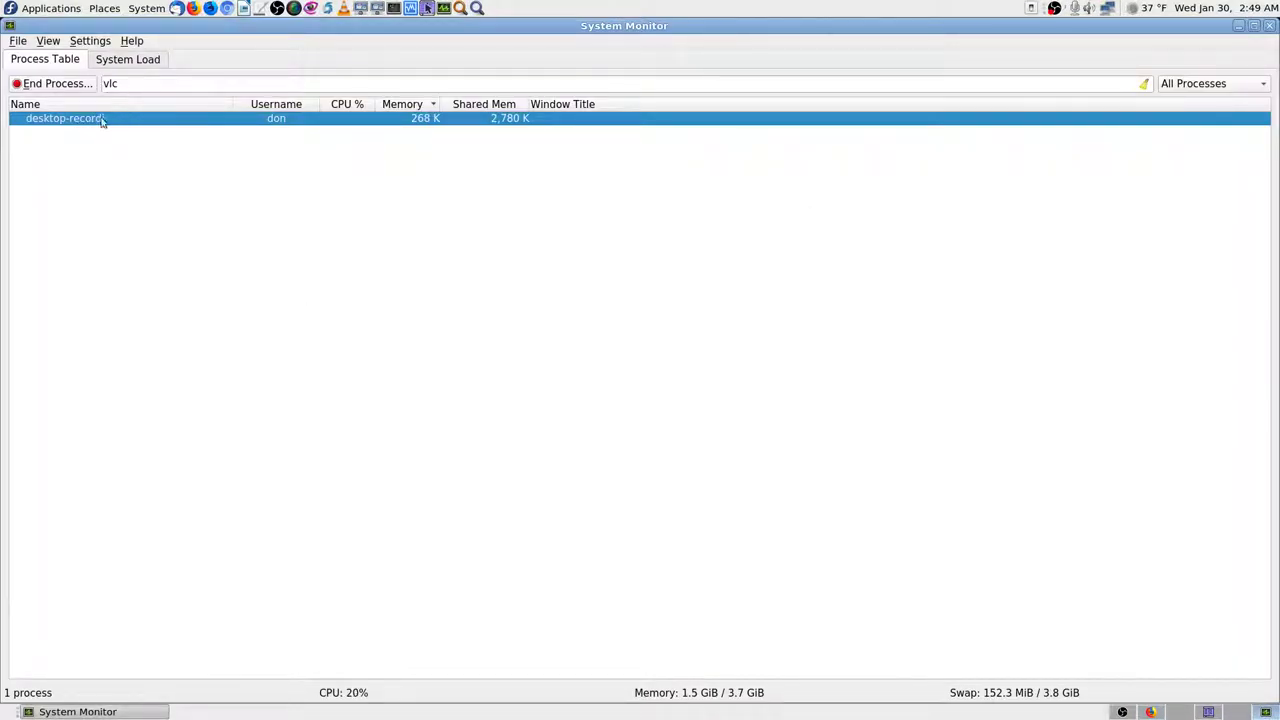
{"action": "mouse_move", "coordinate": [183, 123]}
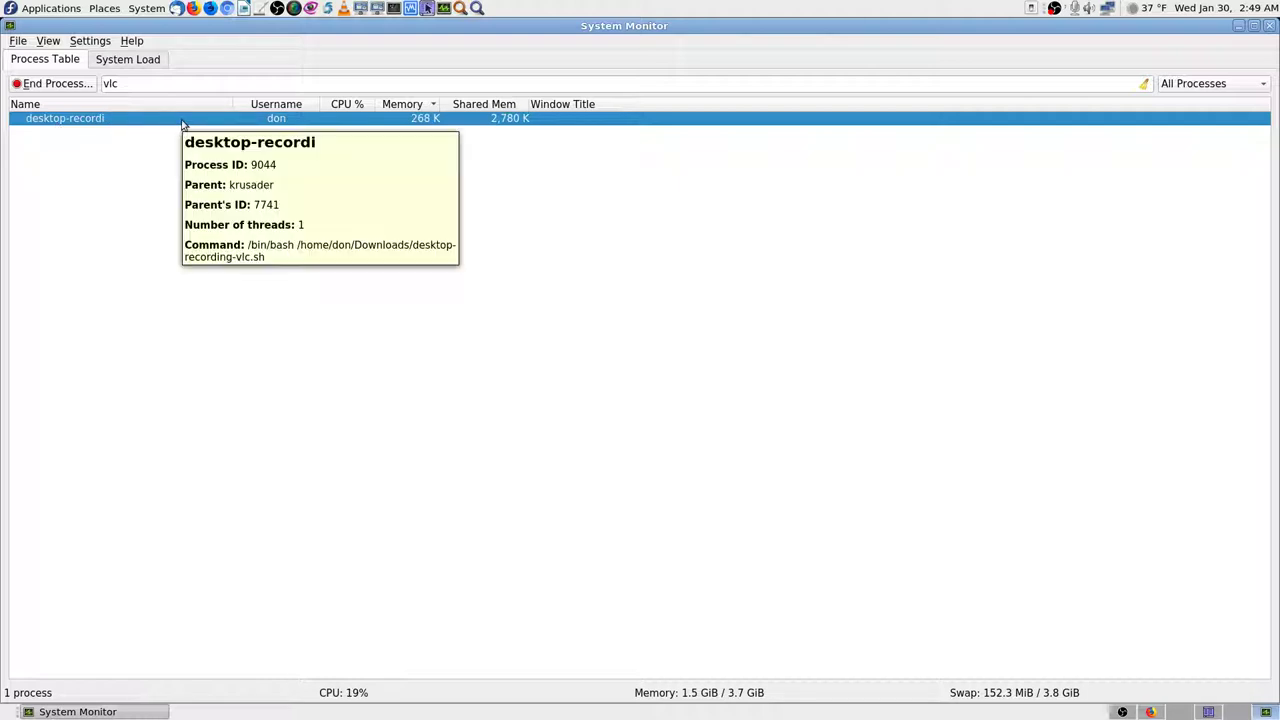
{"action": "right_click", "coordinate": [183, 123]}
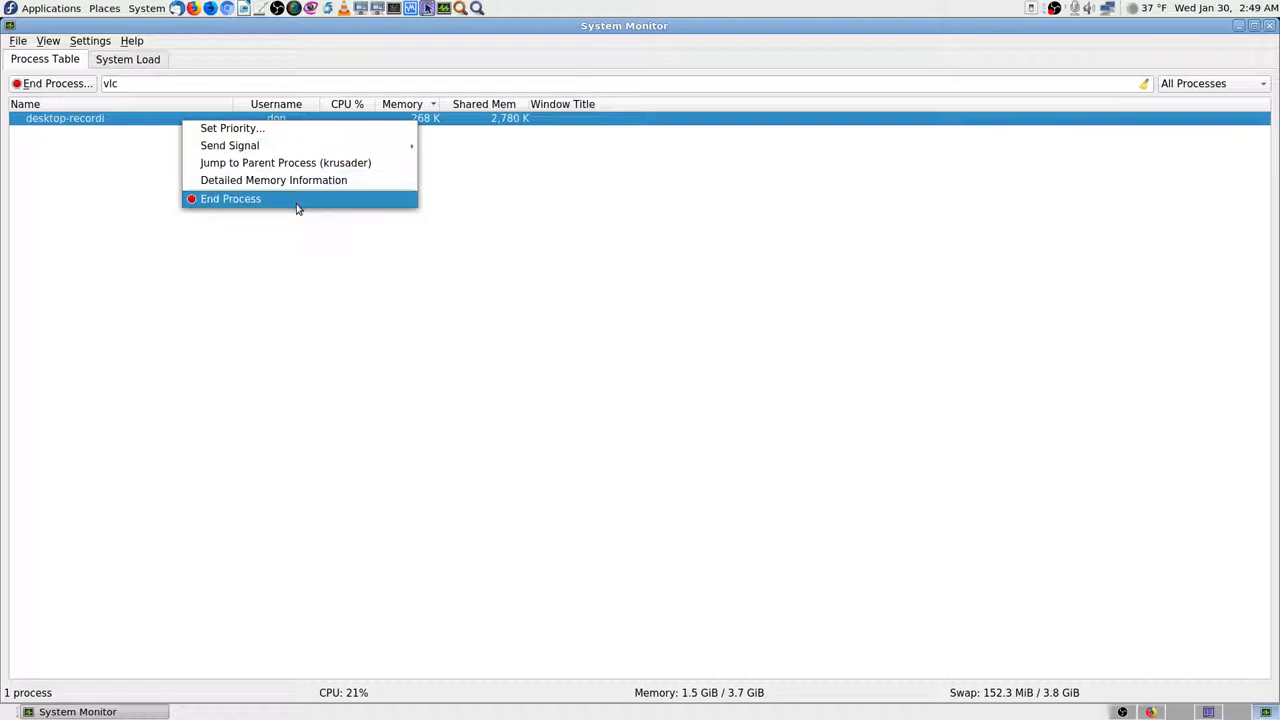
{"action": "mouse_move", "coordinate": [358, 146]}
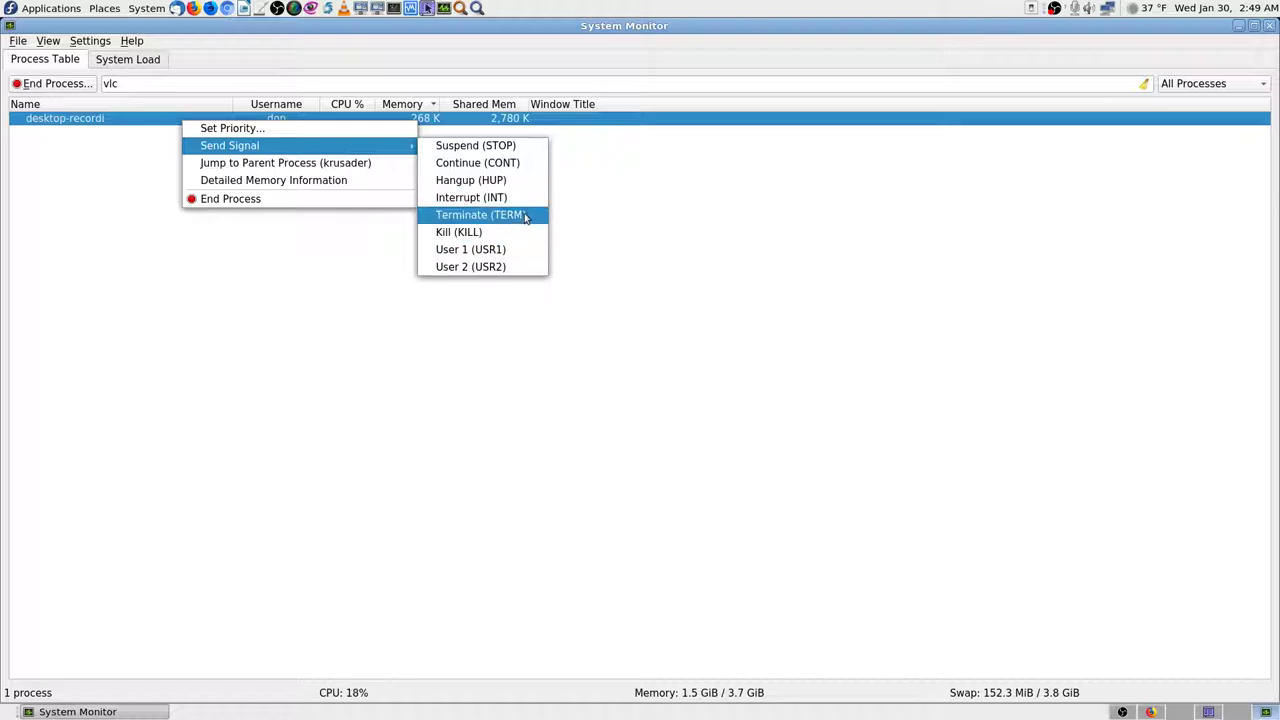
Dismiss the open menu and bring up the Send Signal actions for the desktop-recording process
{"action": "left_click", "coordinate": [179, 313]}
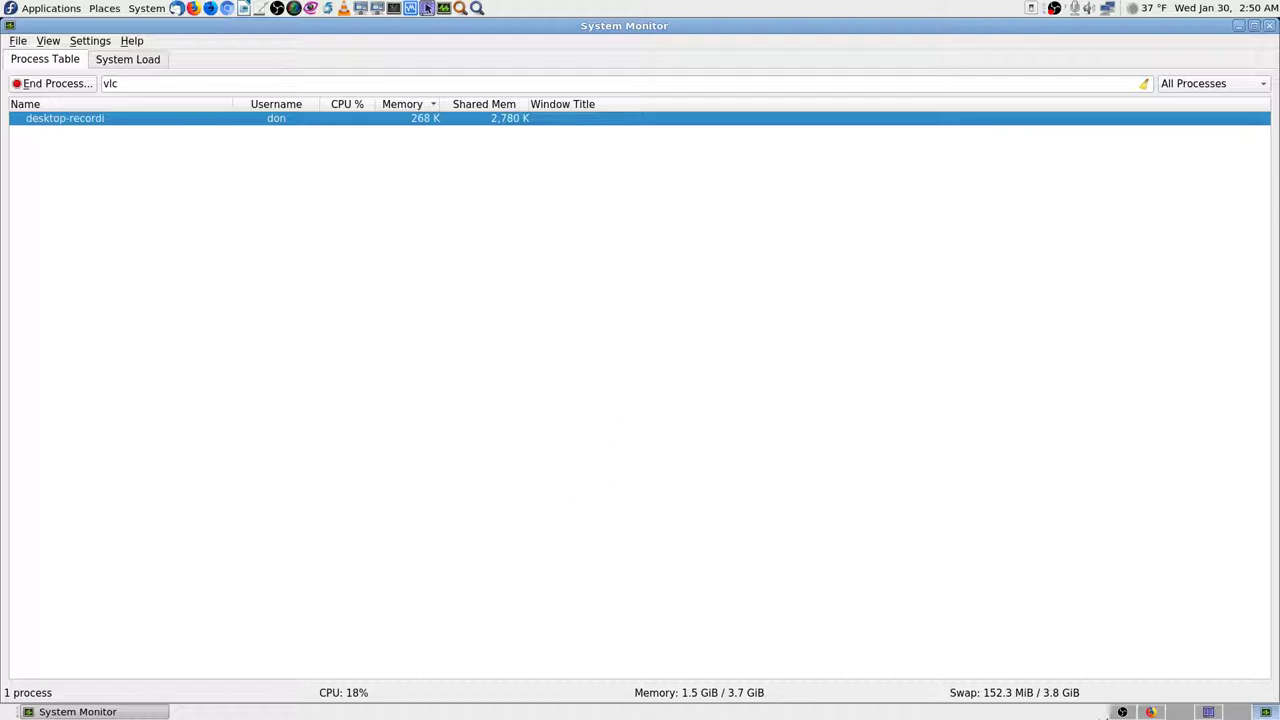
{"action": "right_click", "coordinate": [174, 121]}
{"action": "mouse_move", "coordinate": [270, 147]}
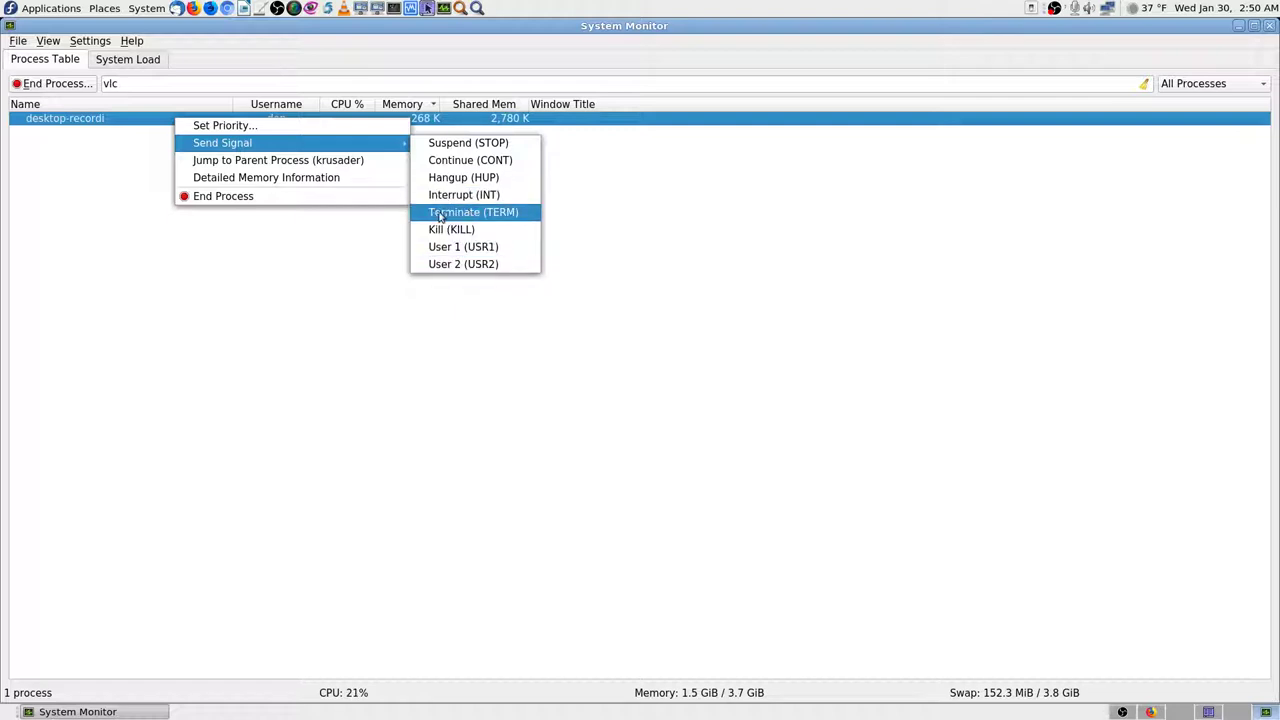
Terminate the desktop-recording script, clear the 'vlc' search filter, and close System Monitor with Ctrl+Q
{"action": "left_click", "coordinate": [480, 214]}
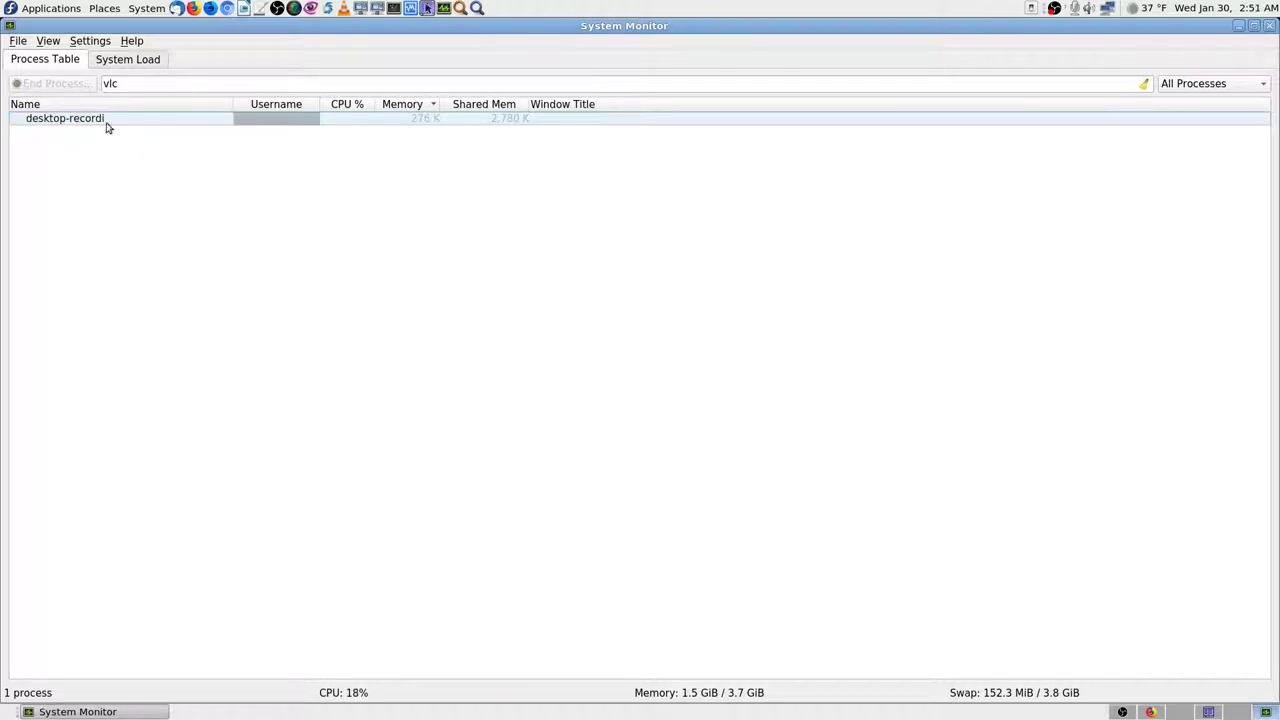
{"action": "left_click", "coordinate": [157, 83]}
{"action": "key", "text": "BackSpace"}
{"action": "key", "text": "BackSpace"}
{"action": "key", "text": "BackSpace"}
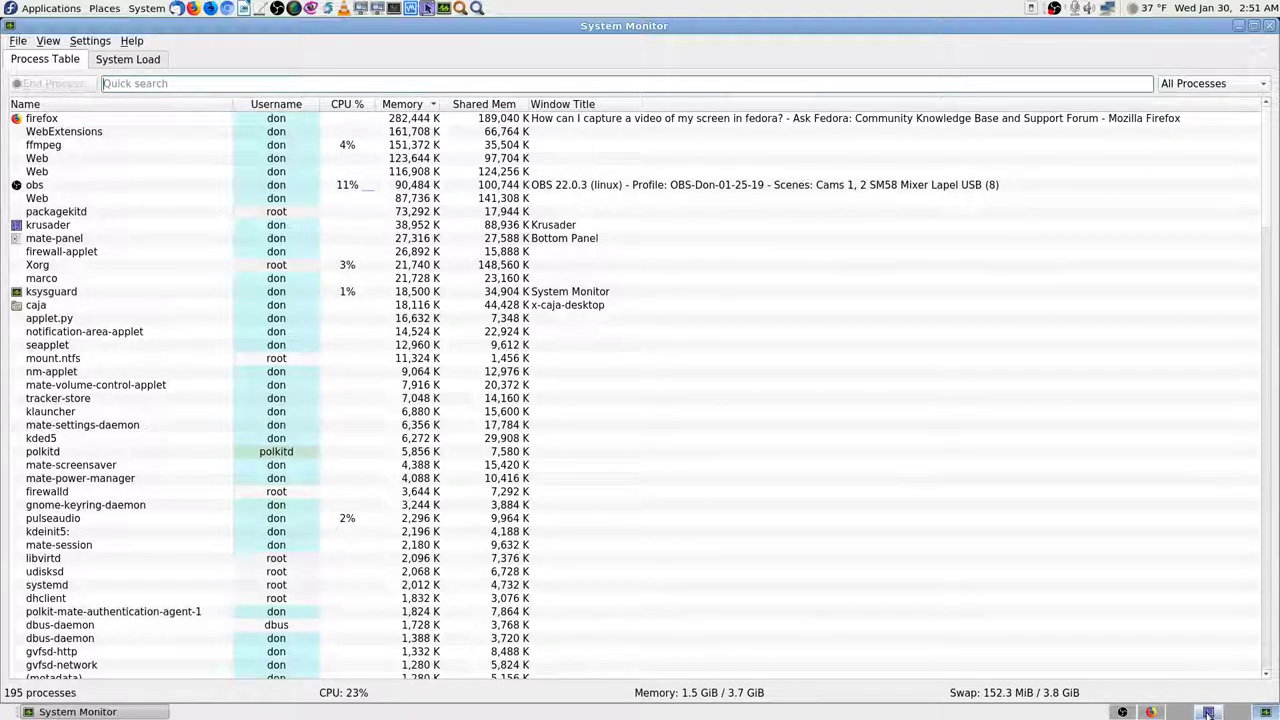
{"action": "key", "text": "ctrl+q"}
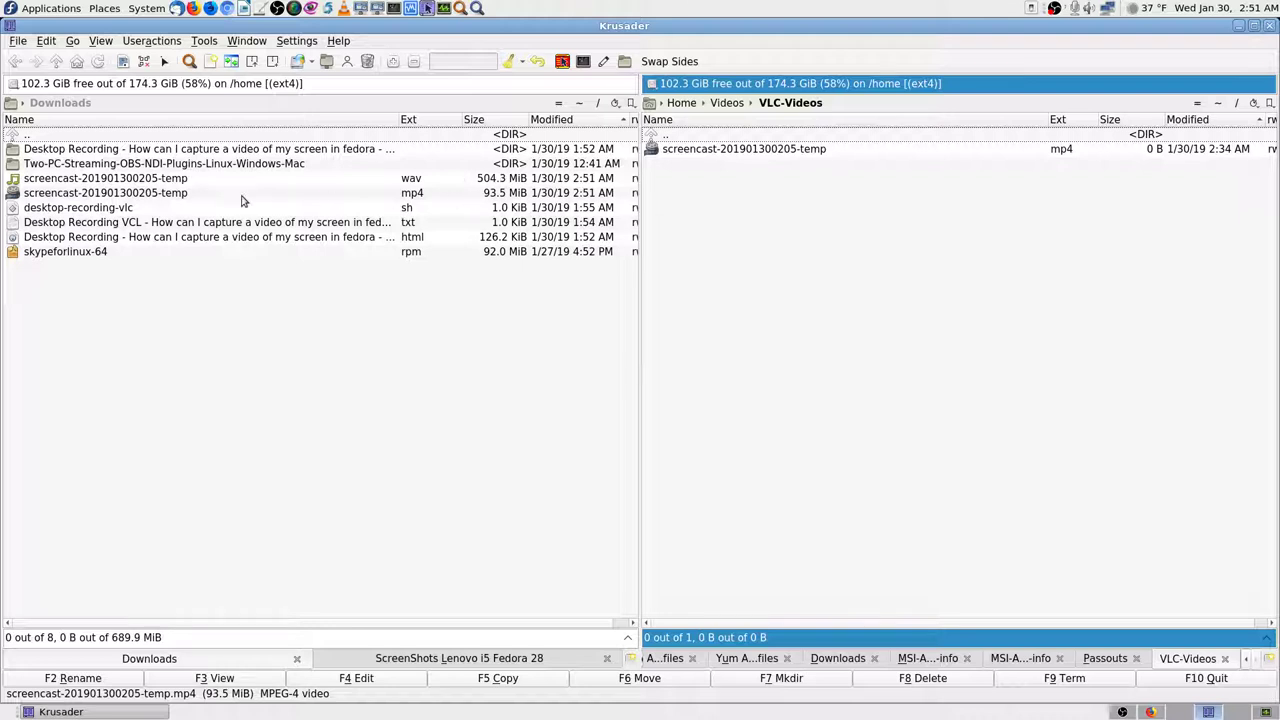
{"action": "left_click", "coordinate": [166, 181]}
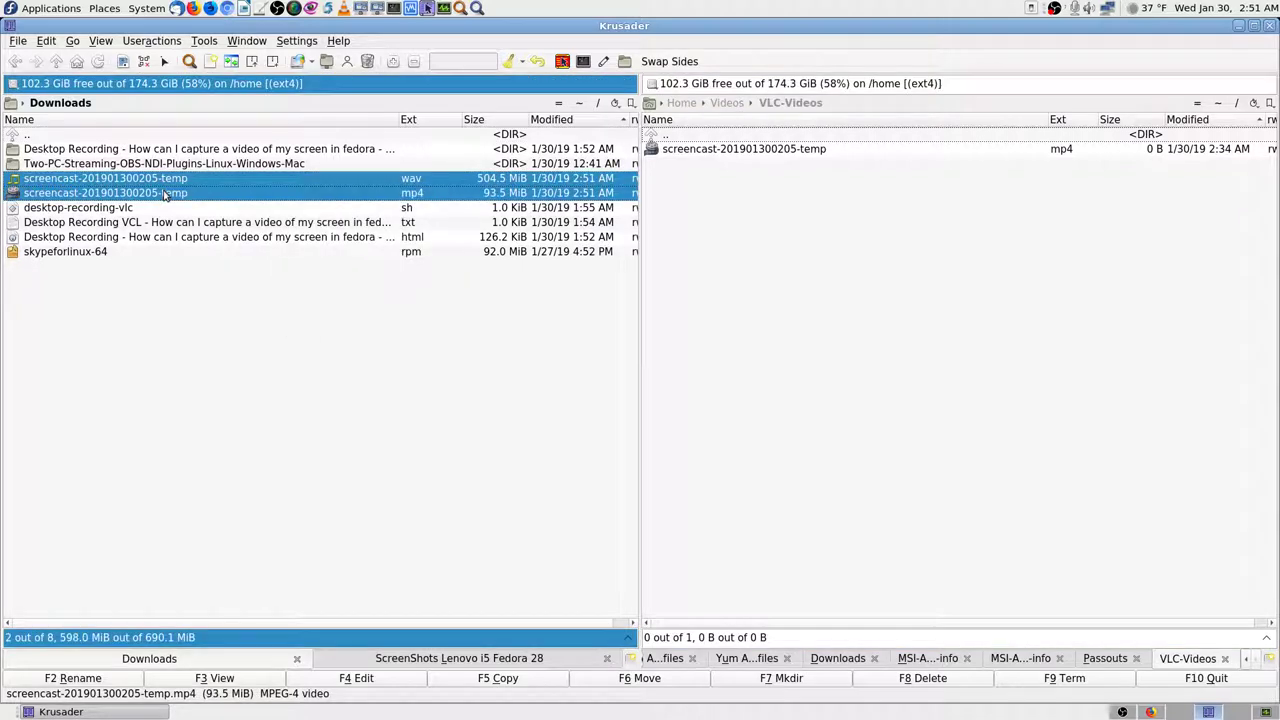
{"action": "left_click", "coordinate": [166, 197], "text": "ctrl"}
{"action": "right_click", "coordinate": [167, 196]}
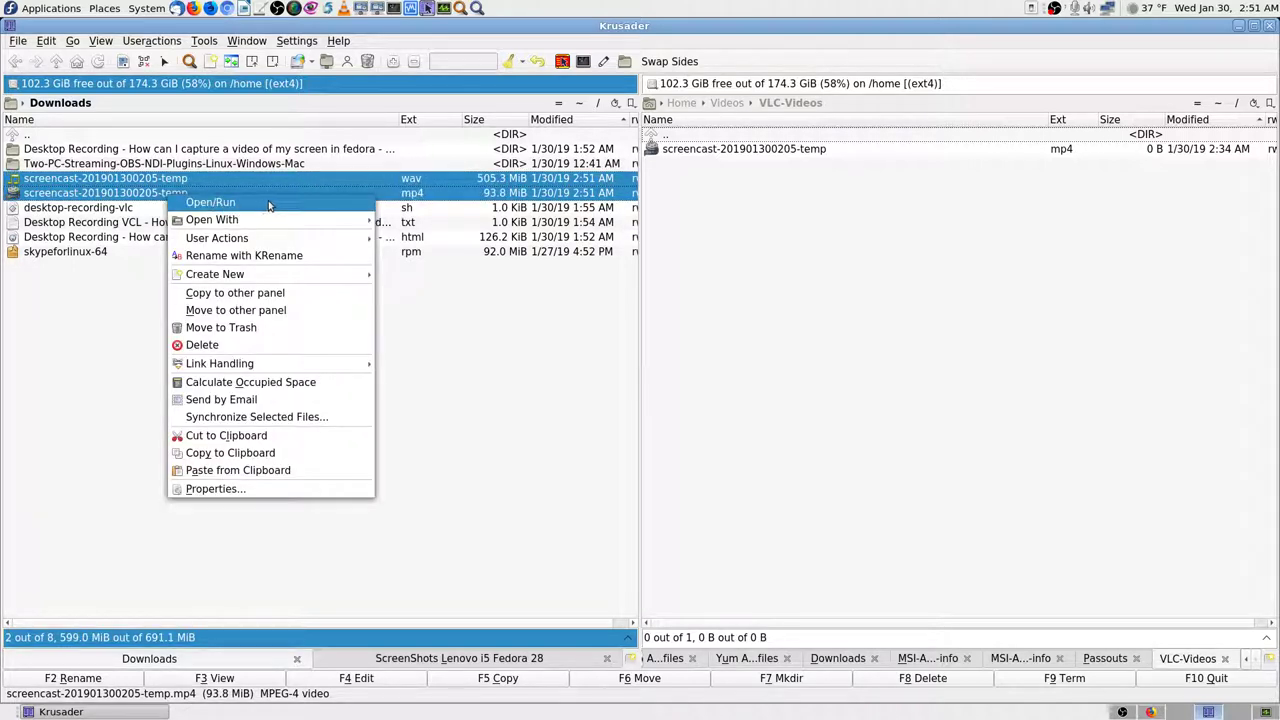
{"action": "mouse_move", "coordinate": [289, 222]}
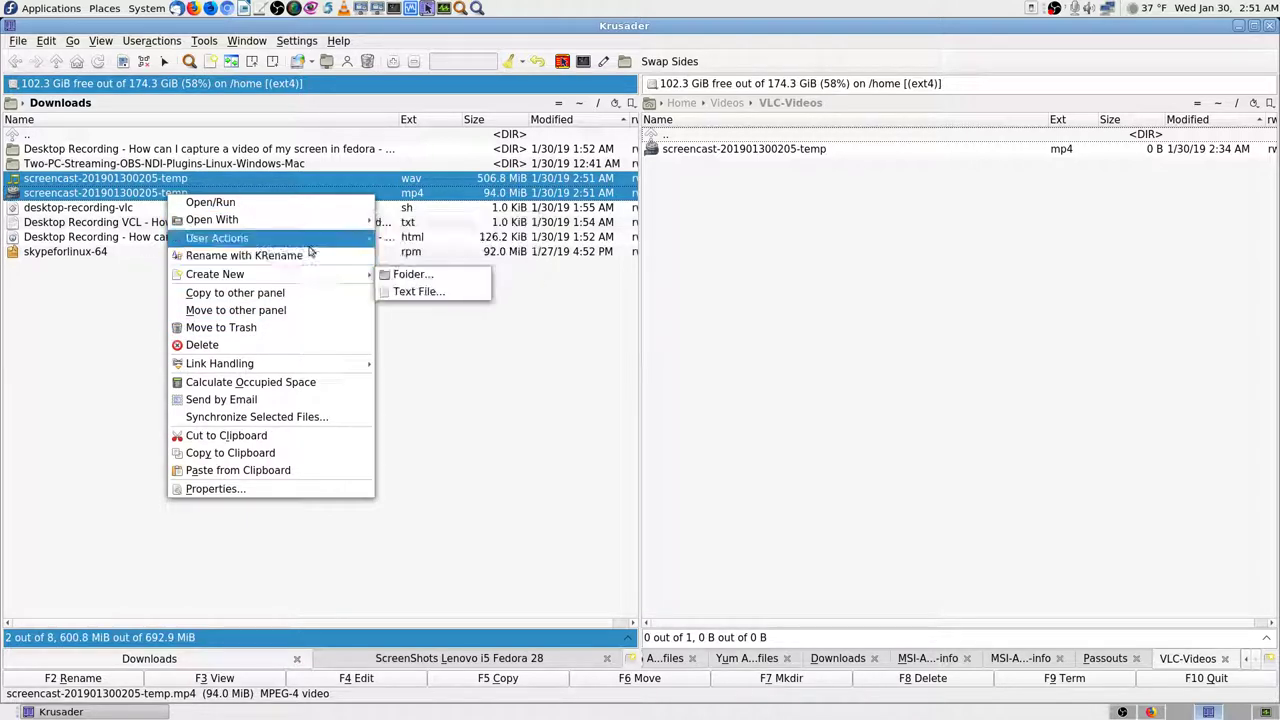
{"action": "mouse_move", "coordinate": [312, 242]}
{"action": "mouse_move", "coordinate": [428, 246]}
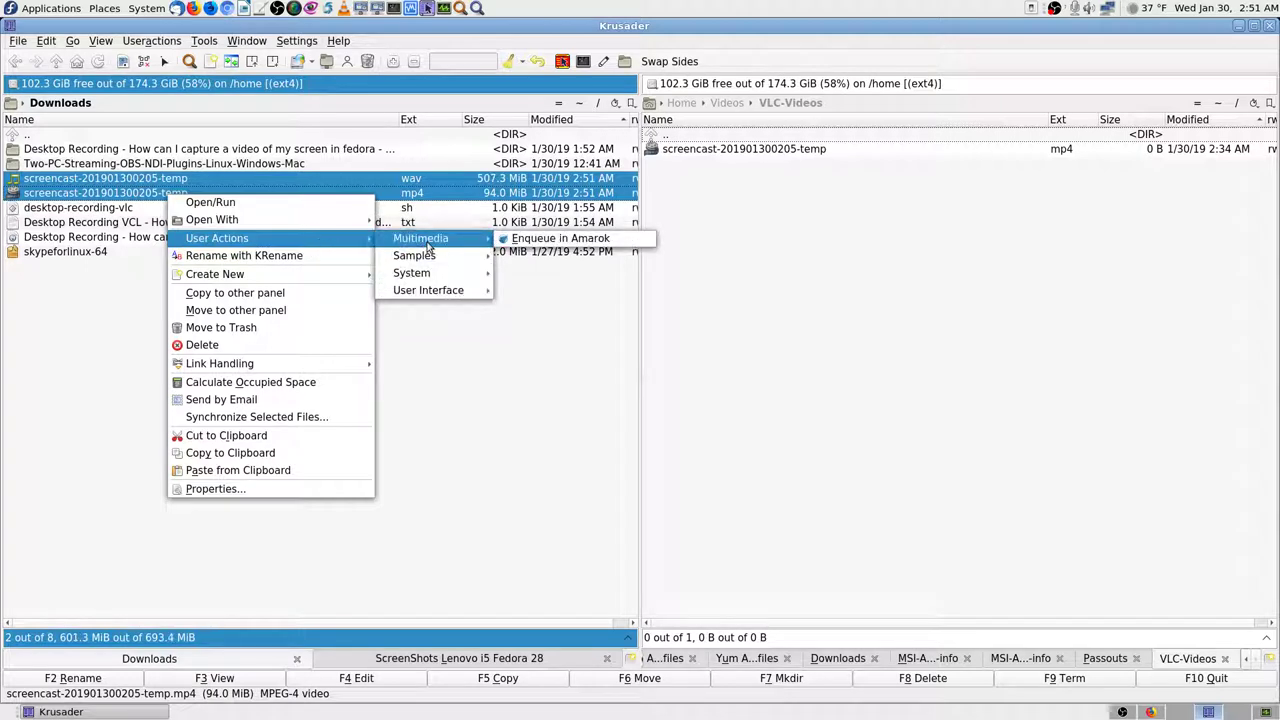
{"action": "mouse_move", "coordinate": [435, 280]}
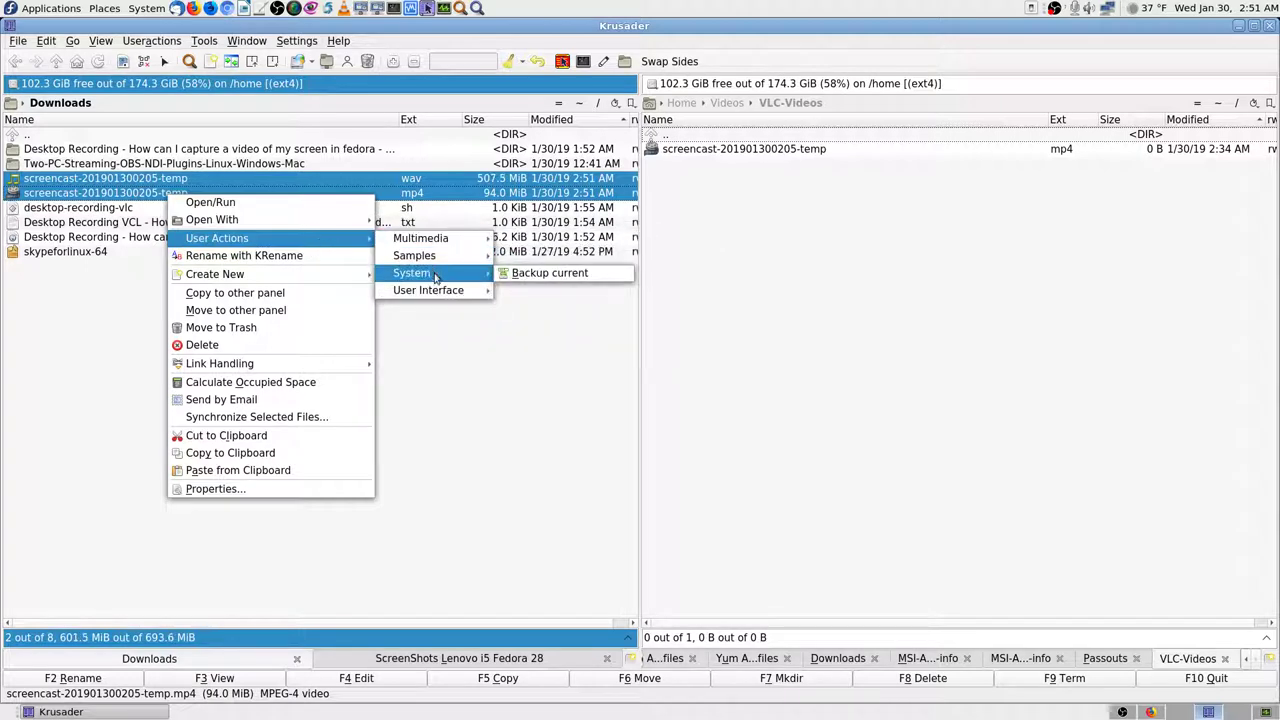
{"action": "mouse_move", "coordinate": [290, 275]}
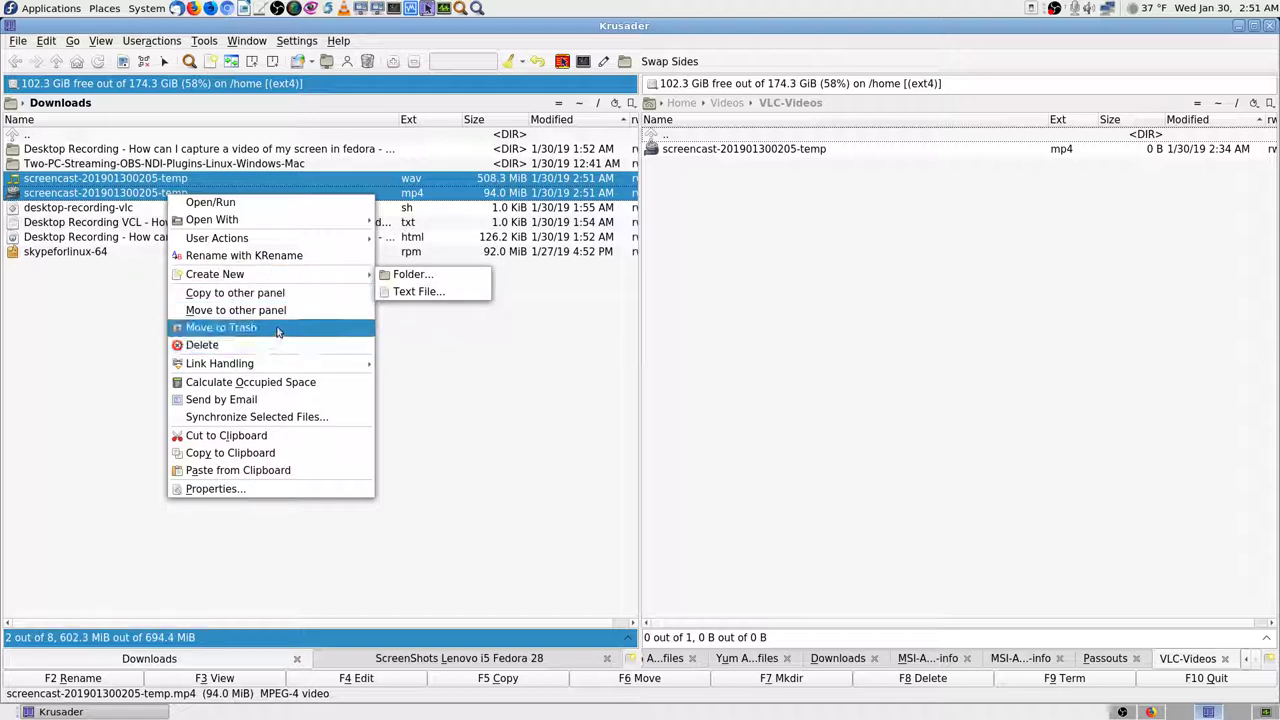
{"action": "mouse_move", "coordinate": [217, 238]}
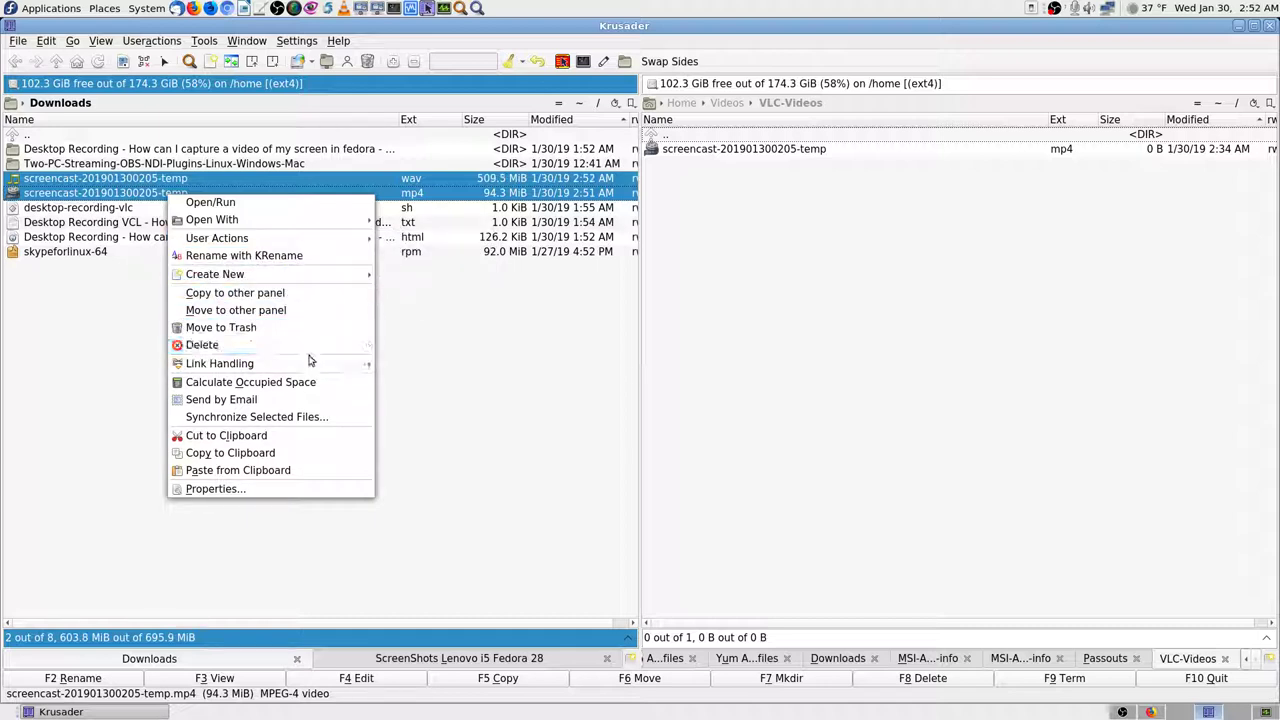
{"action": "mouse_move", "coordinate": [312, 362]}
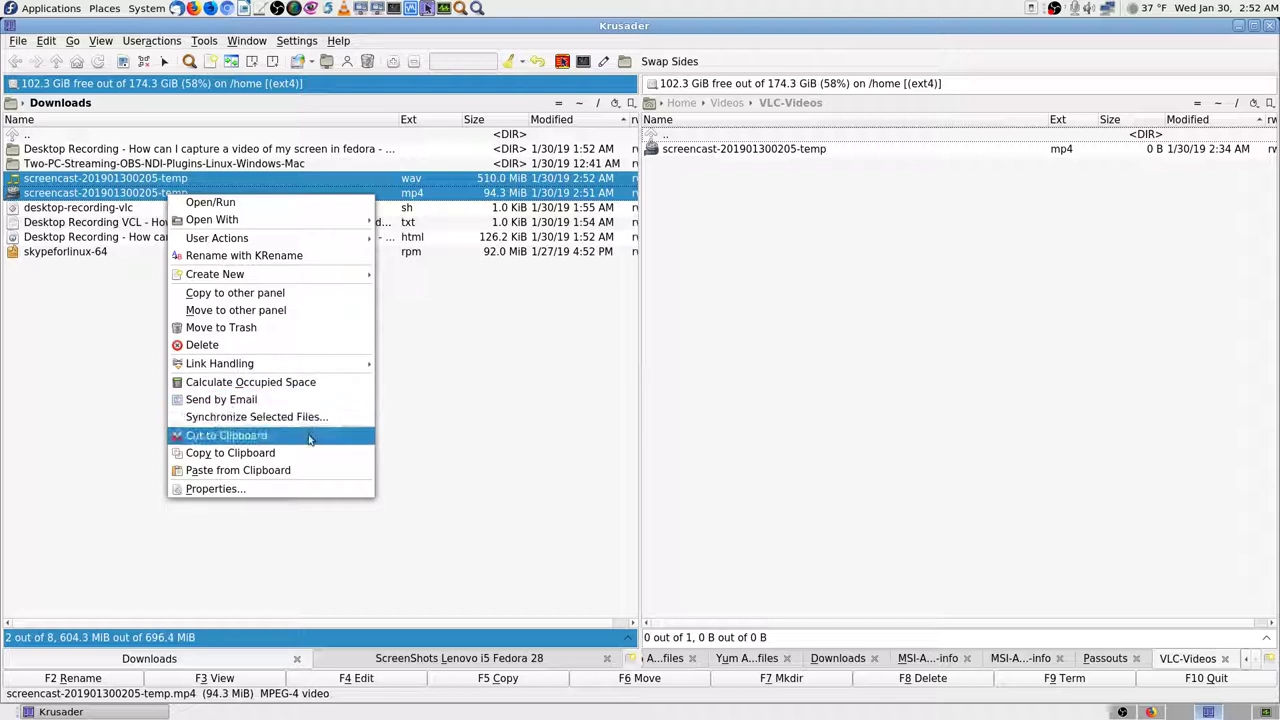
{"action": "left_click", "coordinate": [516, 473]}
{"action": "left_click", "coordinate": [289, 134]}
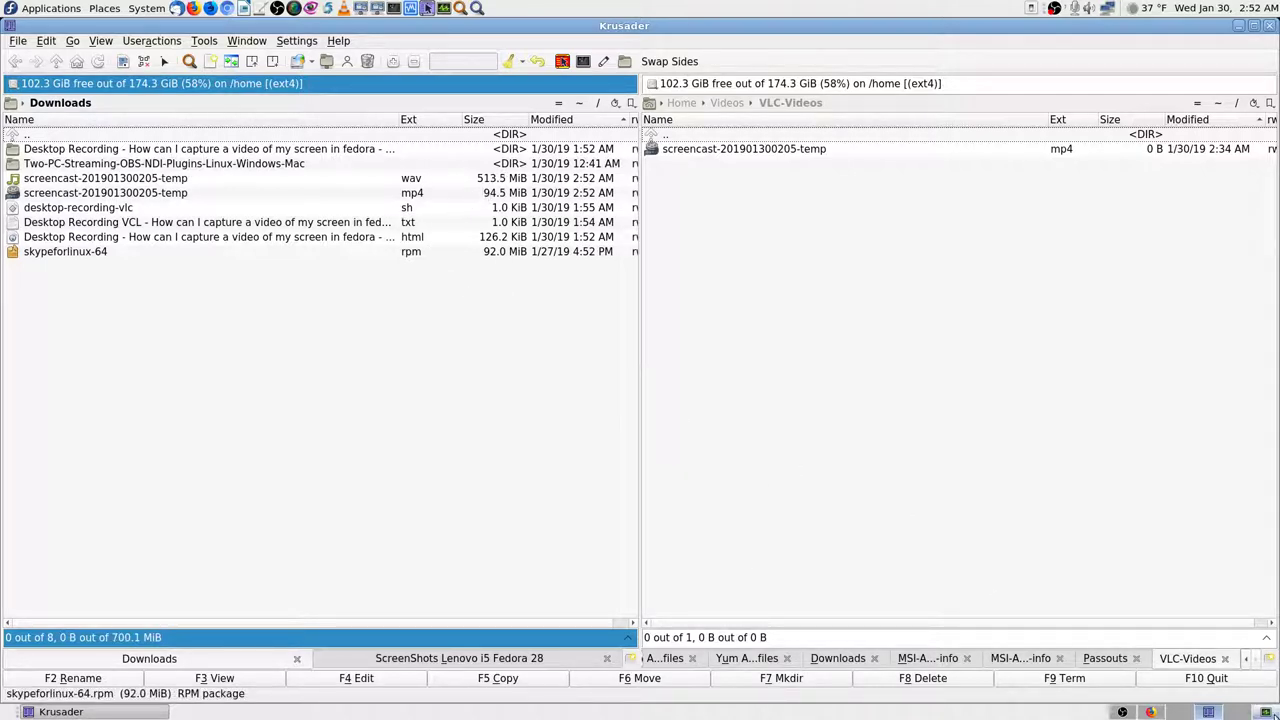
In System Monitor, search for 'vlc' and then 'ffm' to confirm ffmpeg is still running
{"action": "key", "text": "ctrl+alt+Right"}
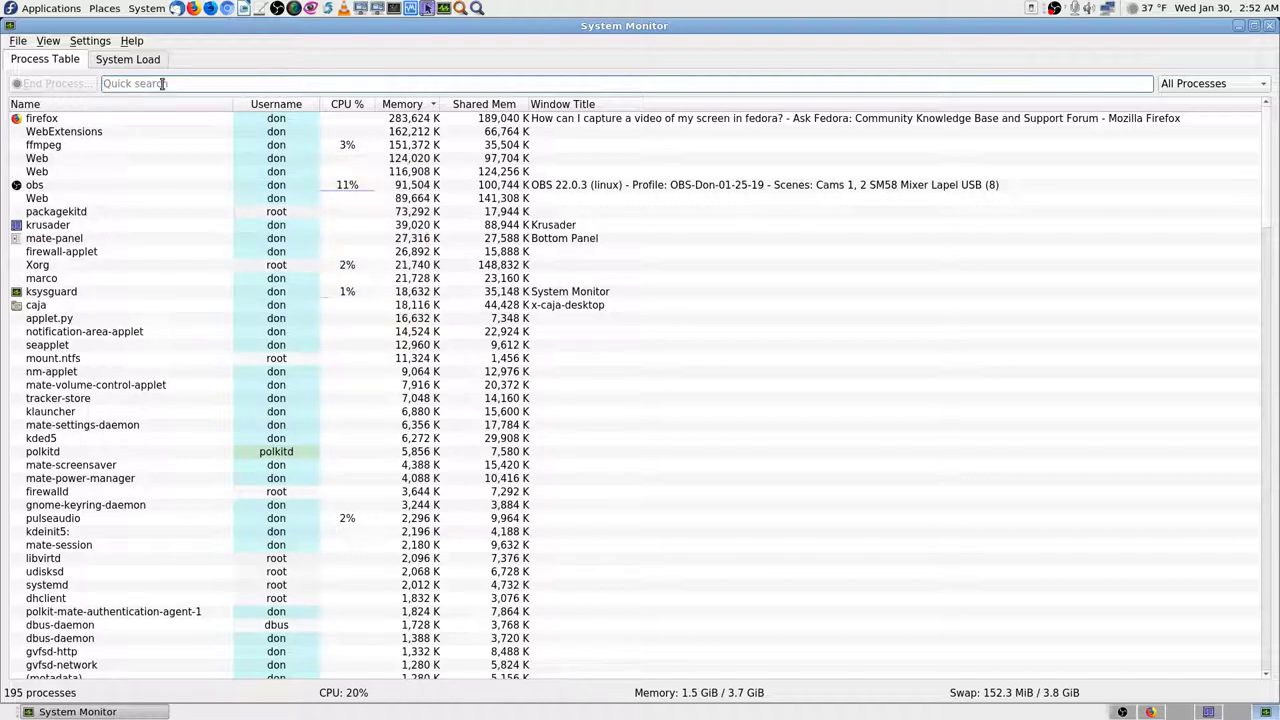
{"action": "type", "text": "vlc"}
{"action": "key", "text": "BackSpace"}
{"action": "key", "text": "BackSpace"}
{"action": "type", "text": "ffm"}
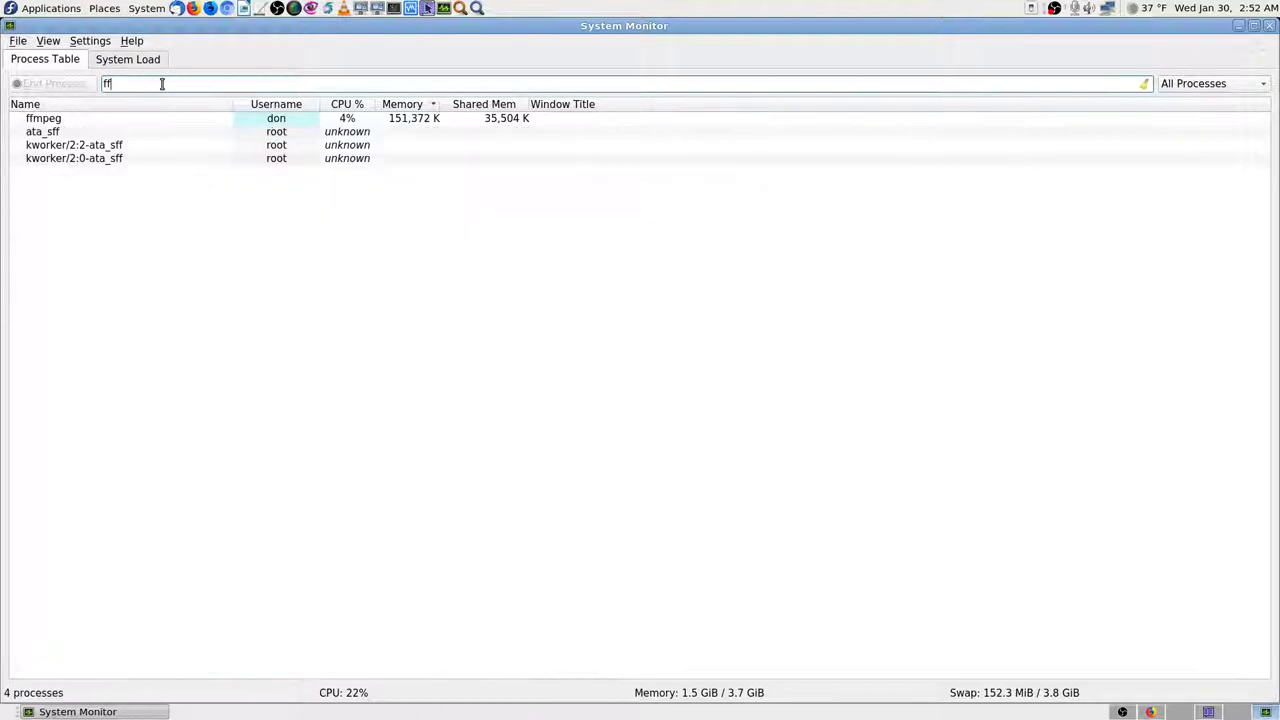
{"action": "key", "text": "BackSpace"}
{"action": "key", "text": "BackSpace"}
{"action": "key", "text": "BackSpace"}
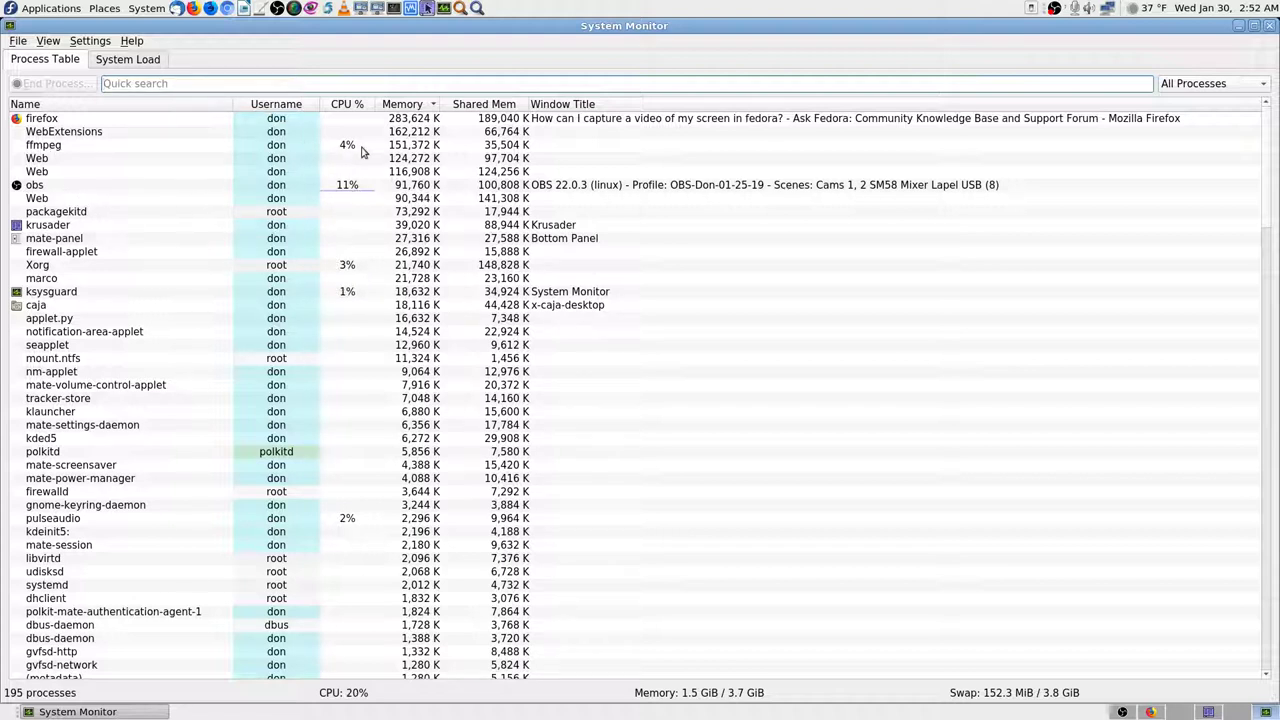
Select the obs process and close System Monitor
{"action": "left_click", "coordinate": [38, 189]}
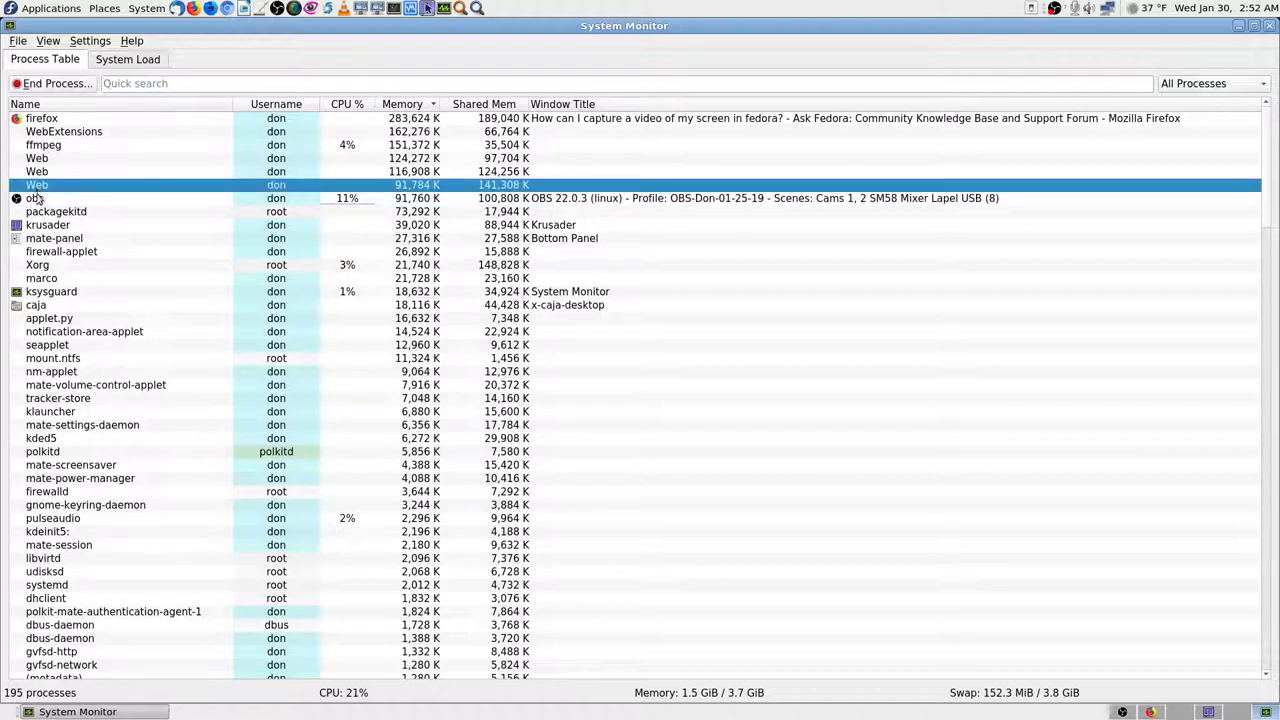
{"action": "left_click", "coordinate": [37, 199]}
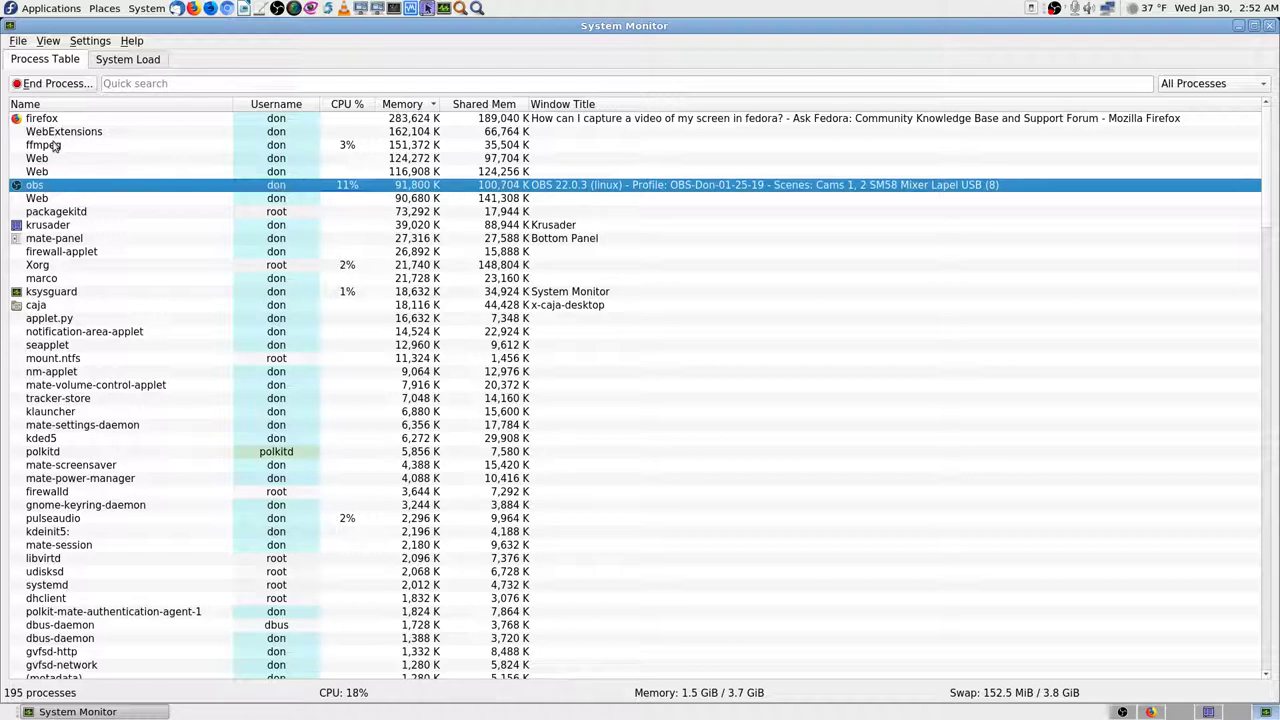
{"action": "key", "text": "ctrl+q"}
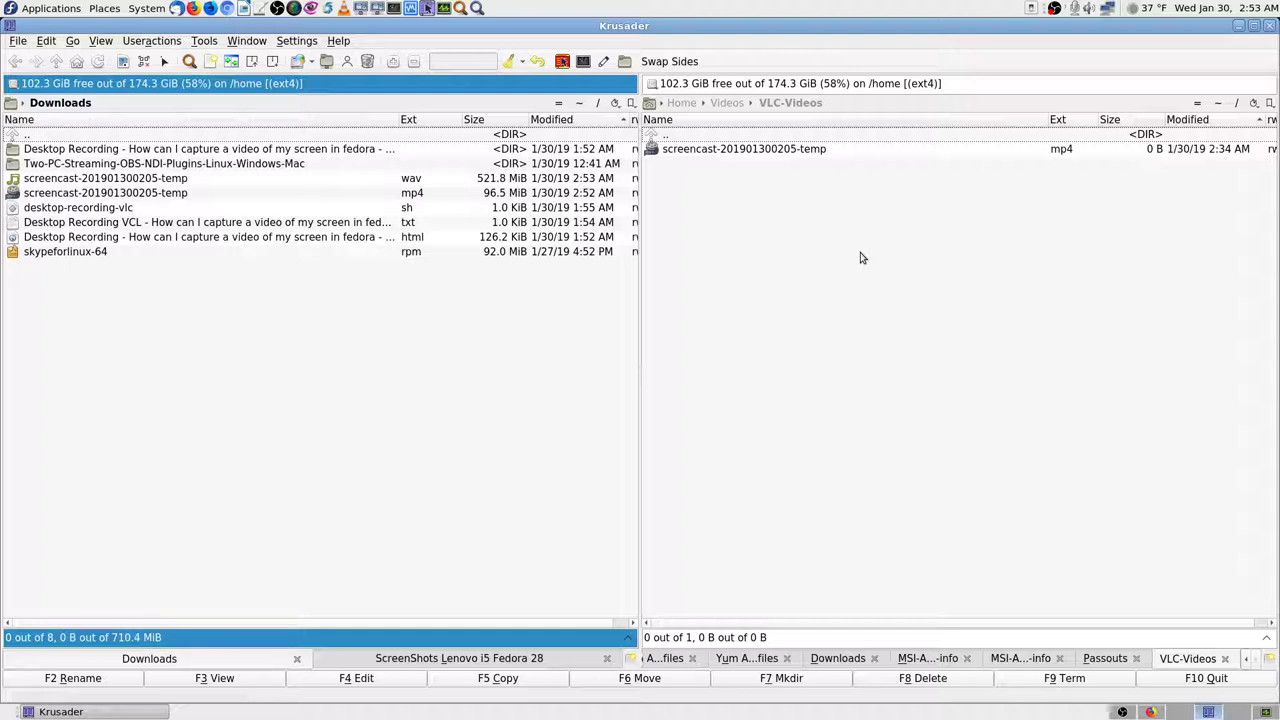
Open the screencast mp4 in VLC to check its 00:38 length, then close VLC and deselect it
{"action": "left_click", "coordinate": [100, 196]}
{"action": "right_click", "coordinate": [100, 196]}
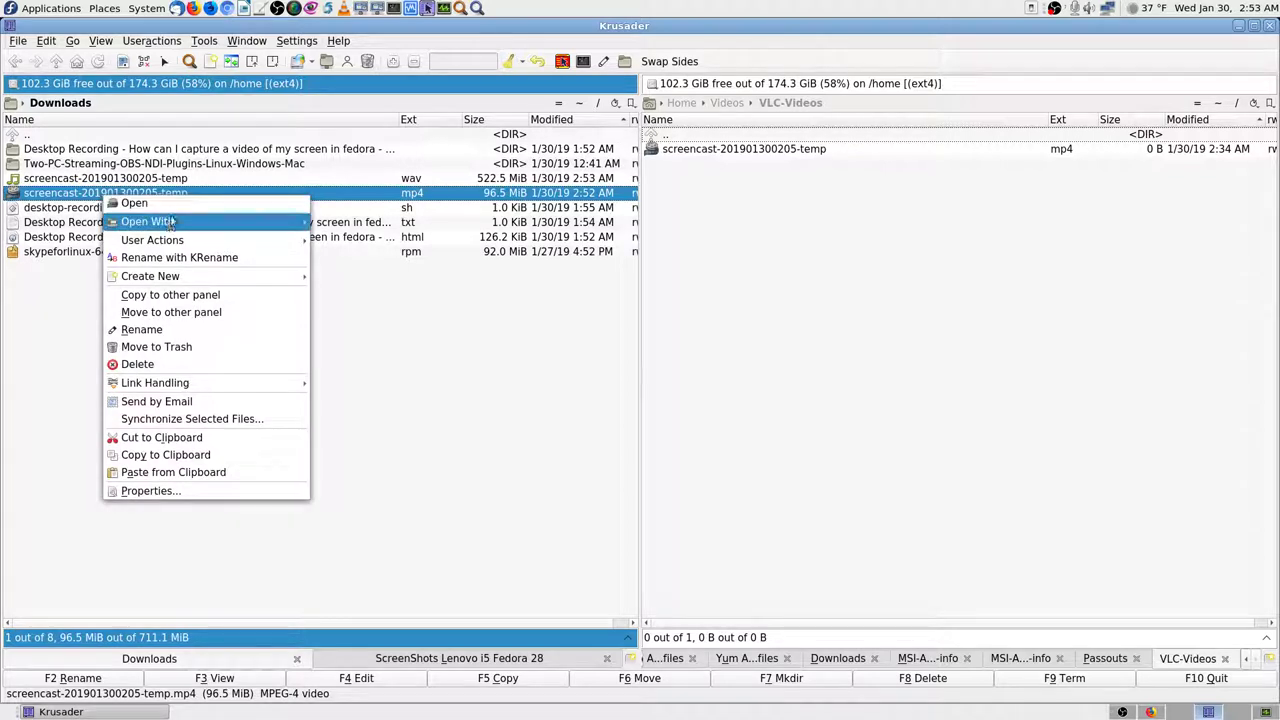
{"action": "left_click", "coordinate": [184, 205]}
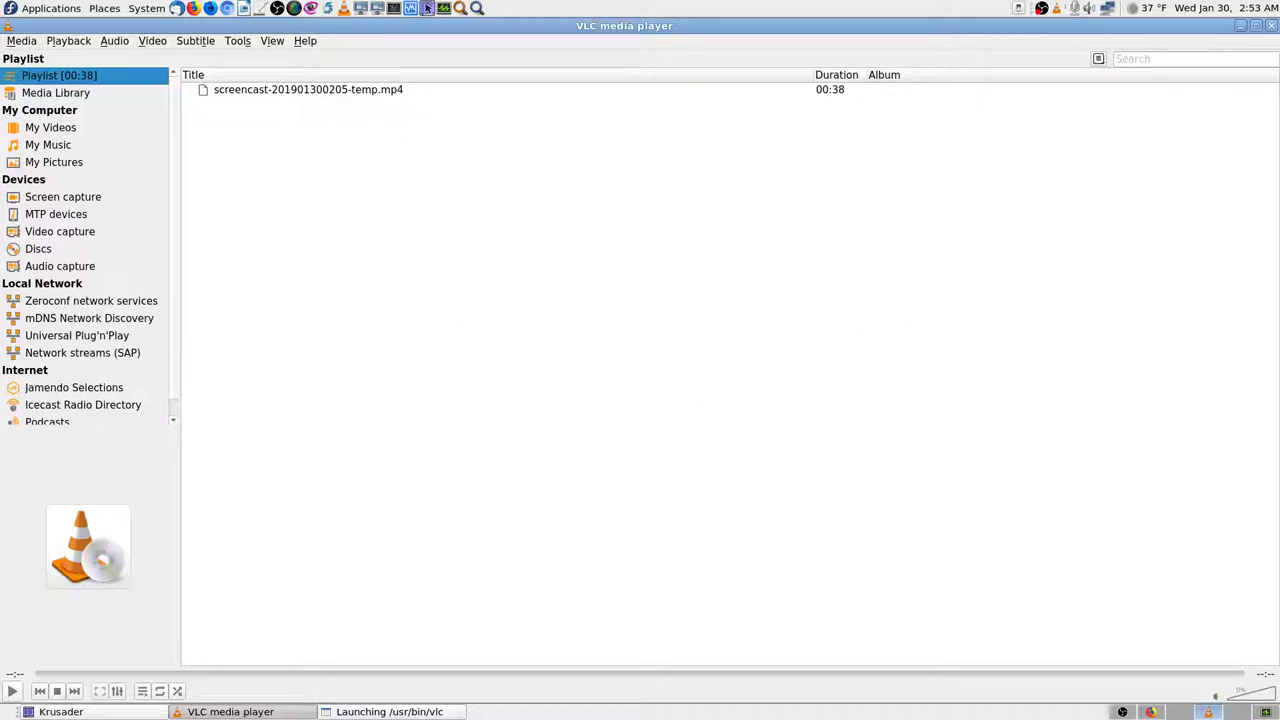
{"action": "left_click", "coordinate": [1271, 25]}
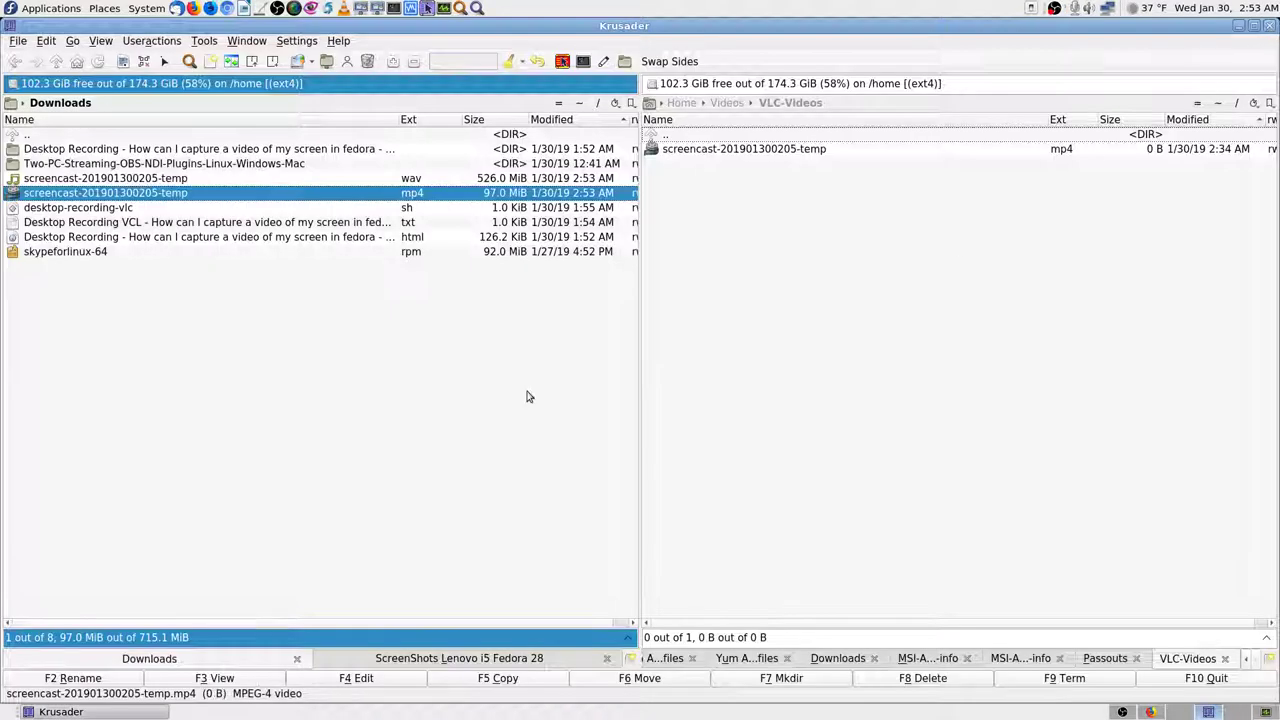
{"action": "left_click", "coordinate": [279, 137]}
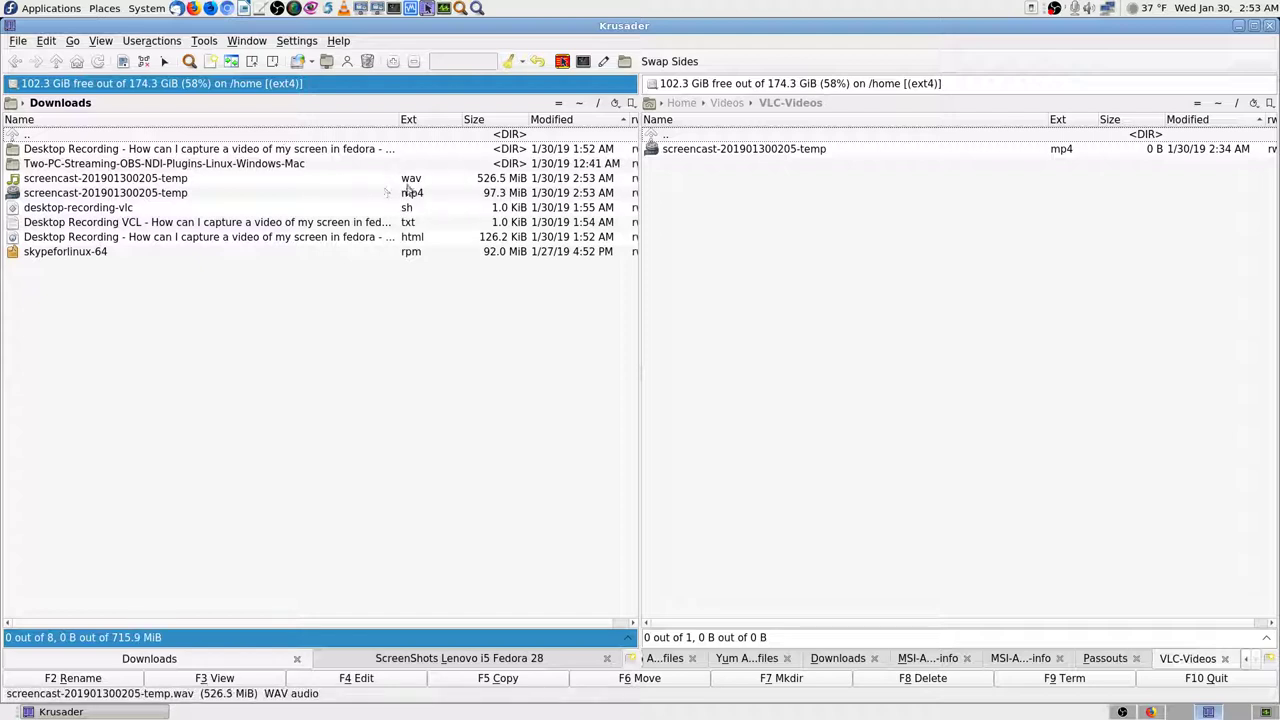
{"action": "double_click", "coordinate": [172, 180]}
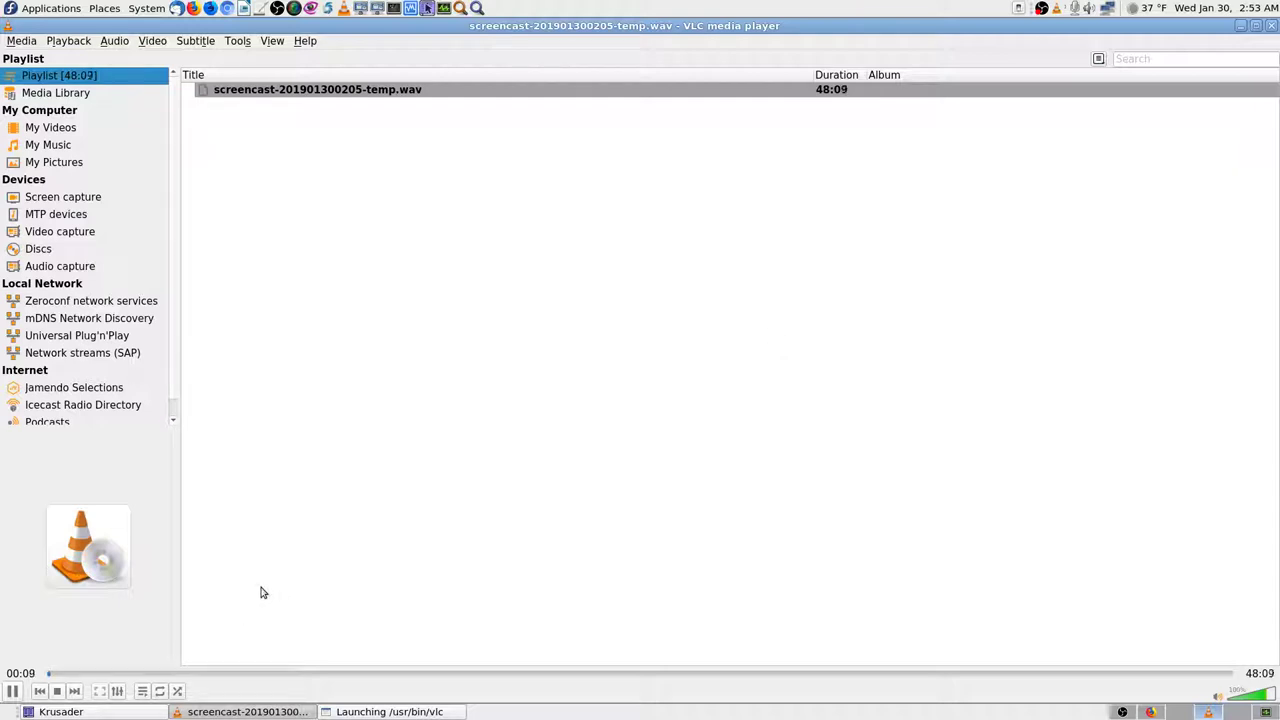
{"action": "key", "text": "XF86AudioLowerVolume"}
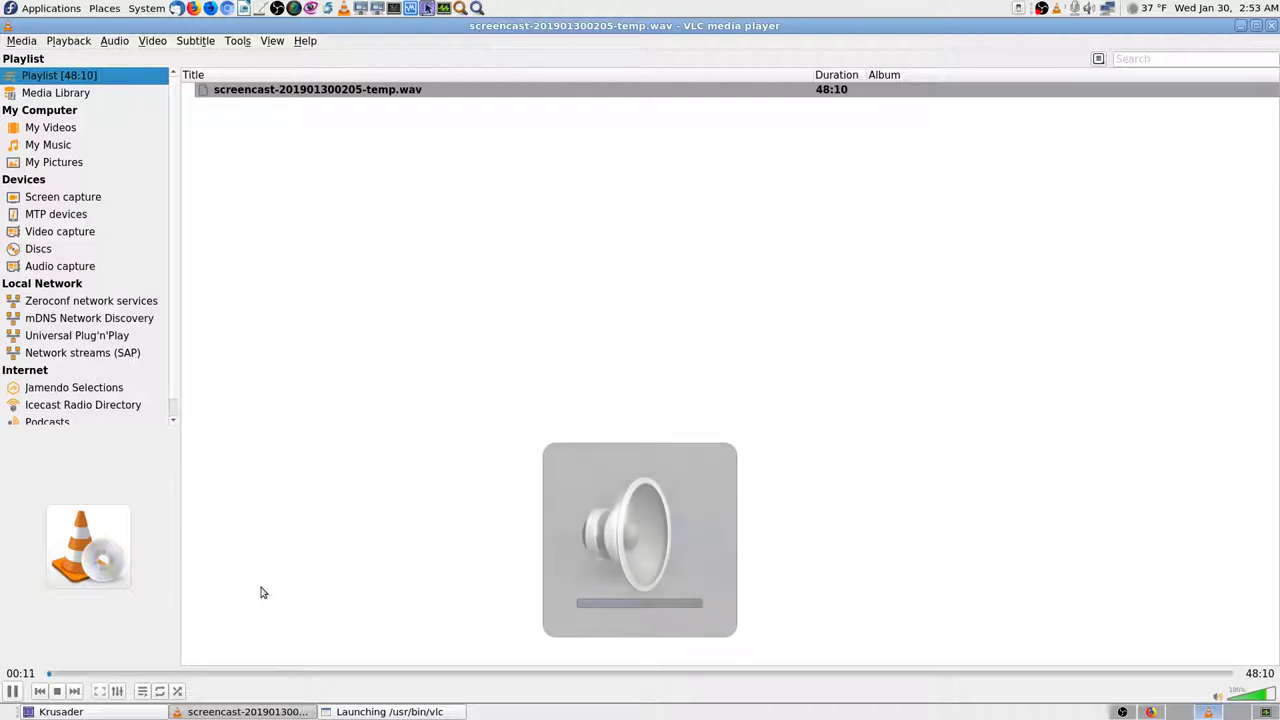
{"action": "key", "text": "ctrl+alt+Left"}
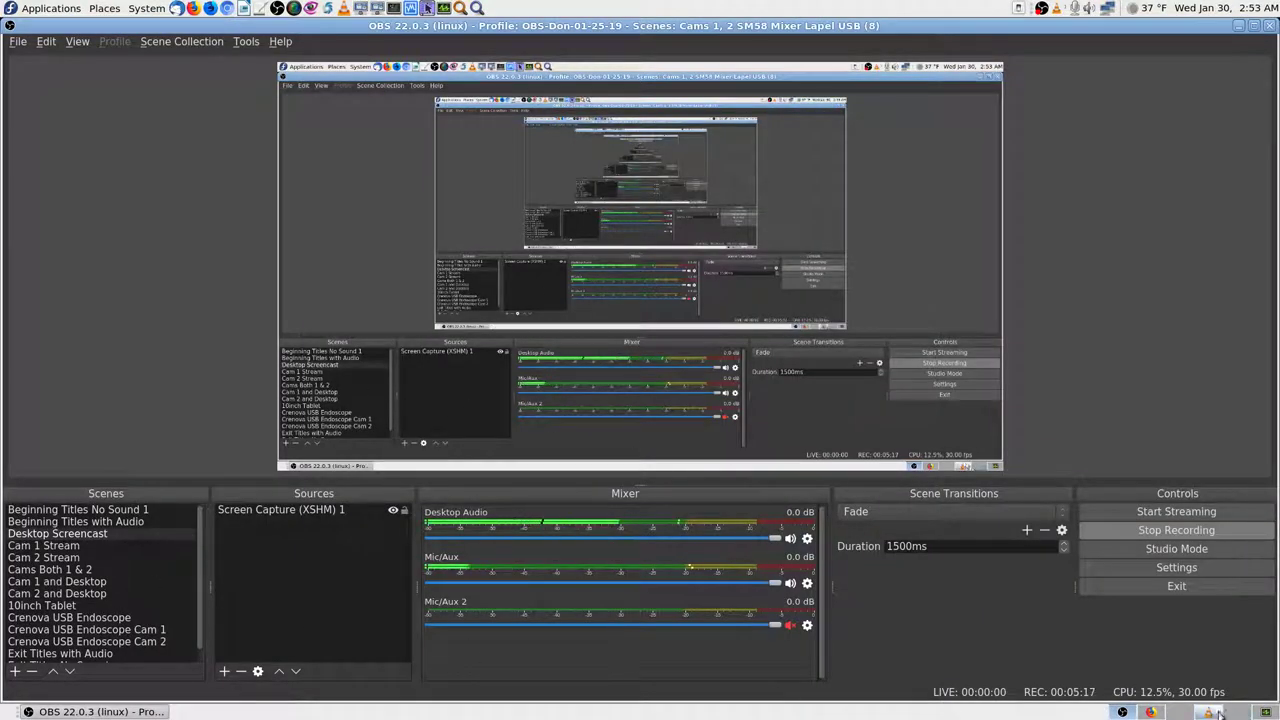
{"action": "key", "text": "ctrl+alt+Right"}
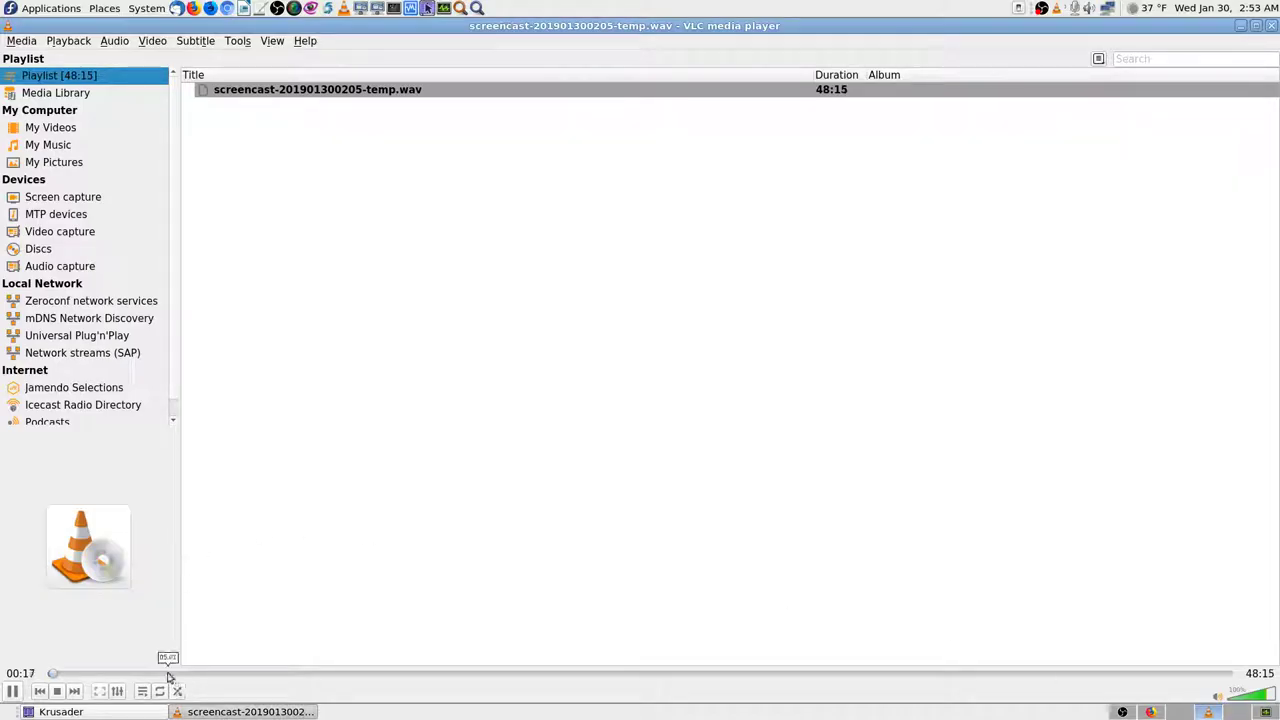
Skim the WAV by seeking to about 05:02, 12:47, 21:43, 33:17, 42:16, 44:44, 48:00, then stop
{"action": "left_click", "coordinate": [171, 673]}
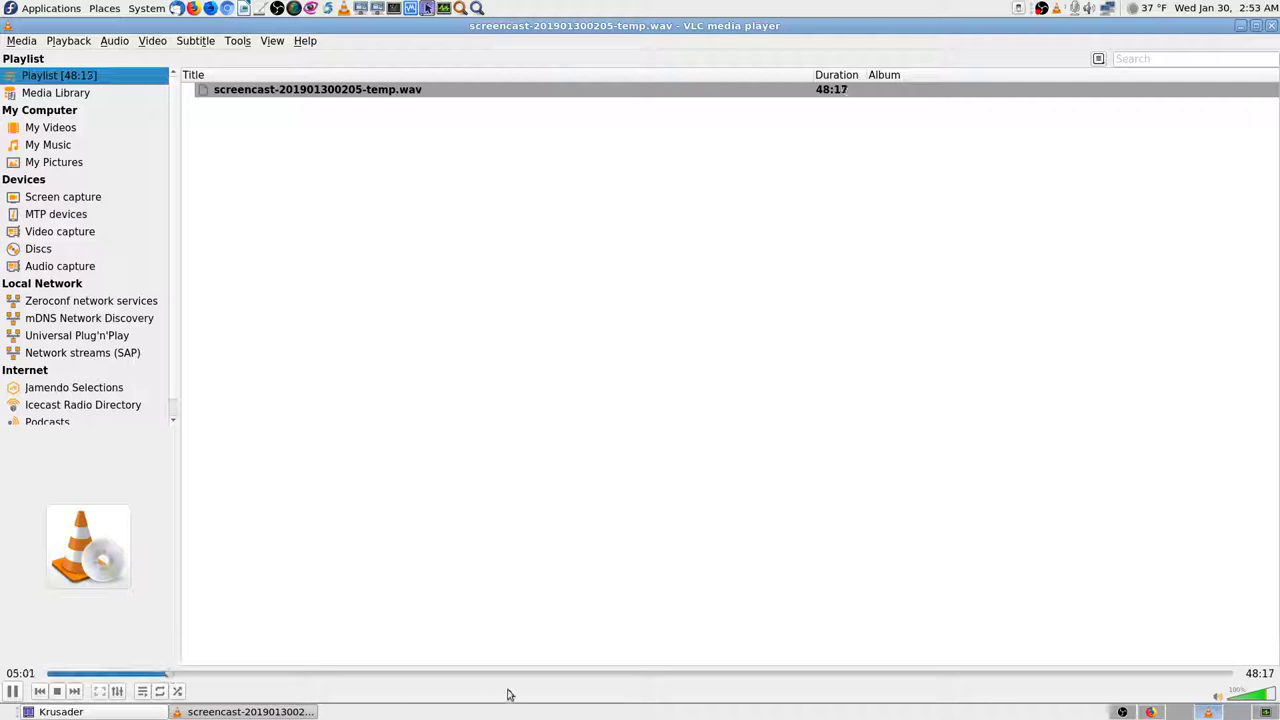
{"action": "left_click", "coordinate": [360, 675]}
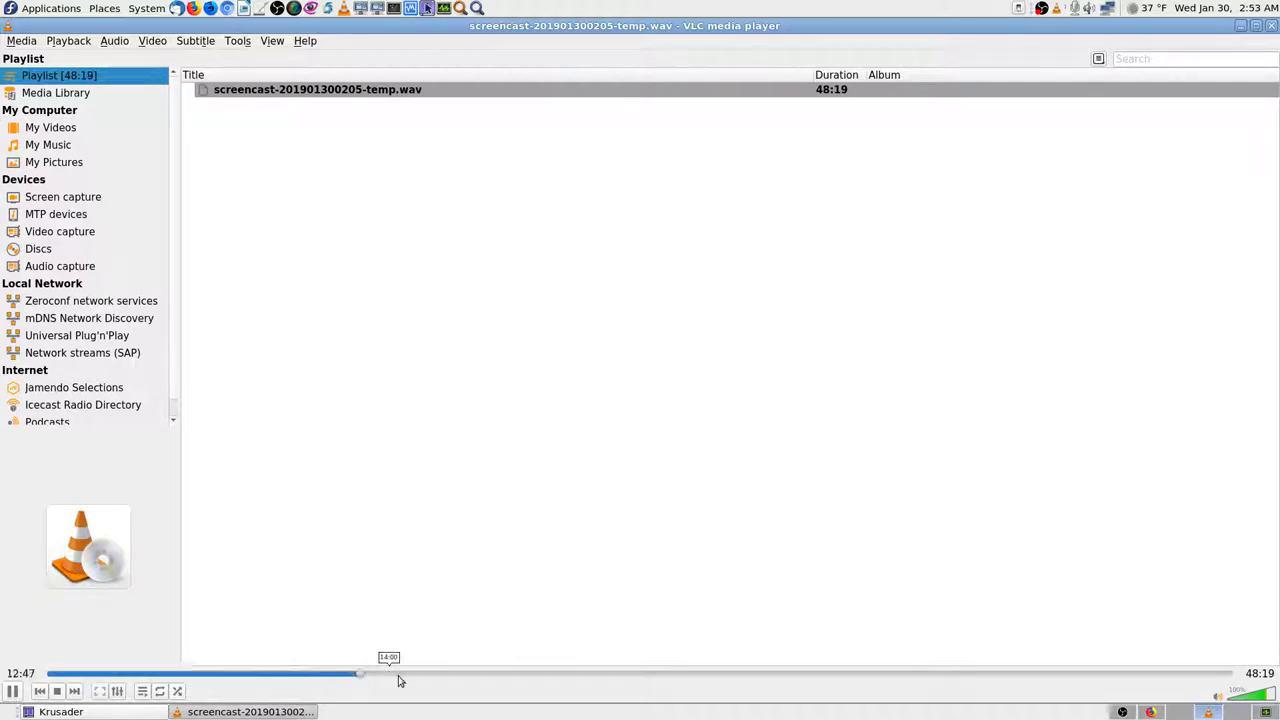
{"action": "left_click", "coordinate": [578, 675]}
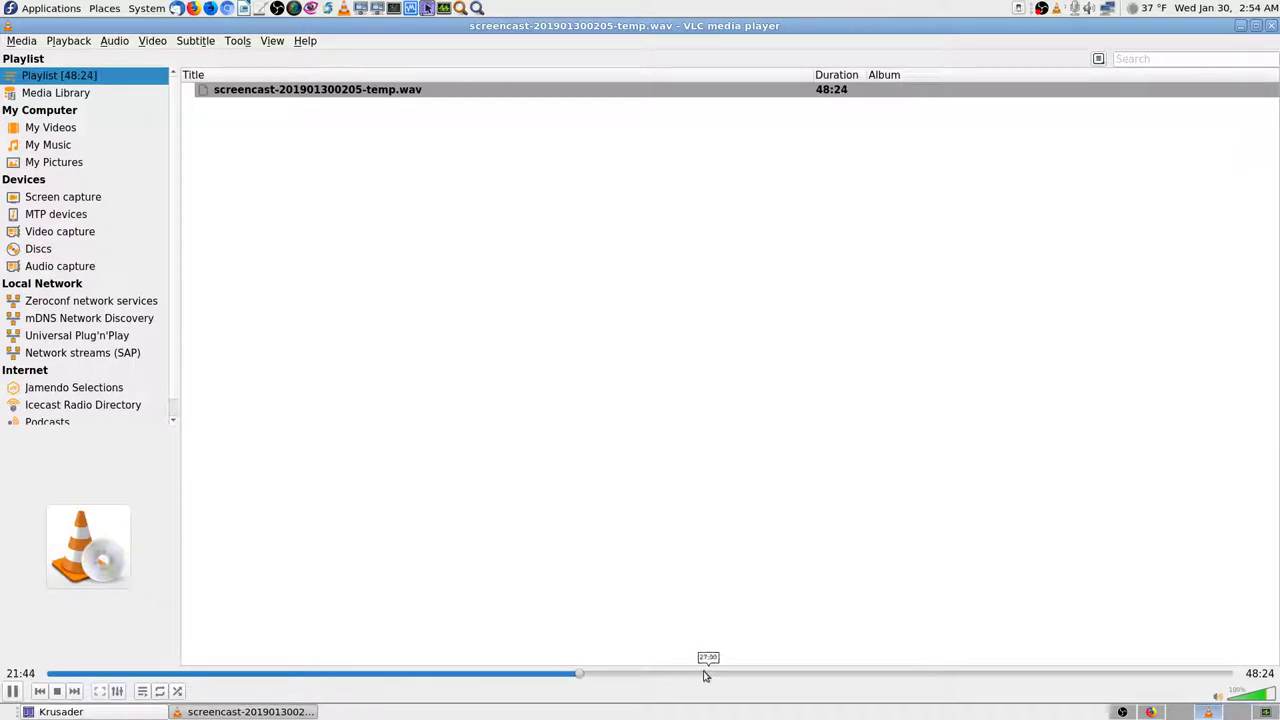
{"action": "left_click", "coordinate": [860, 680]}
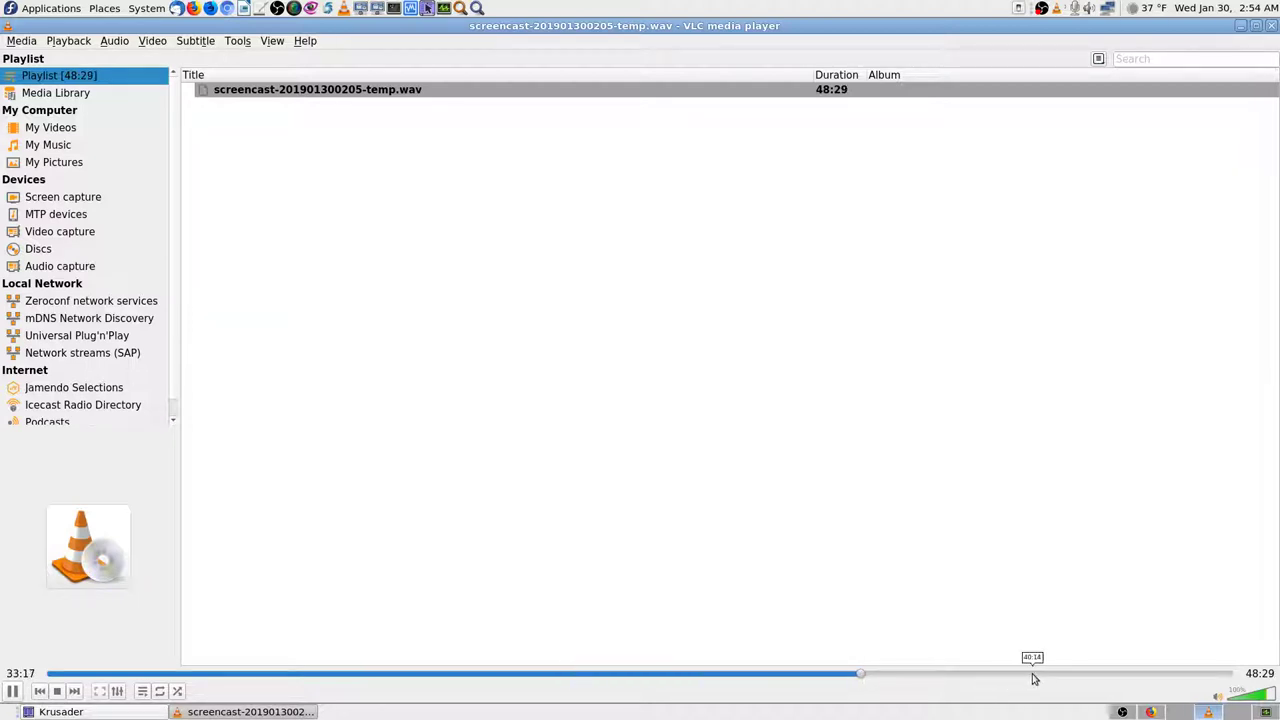
{"action": "left_click", "coordinate": [1080, 680]}
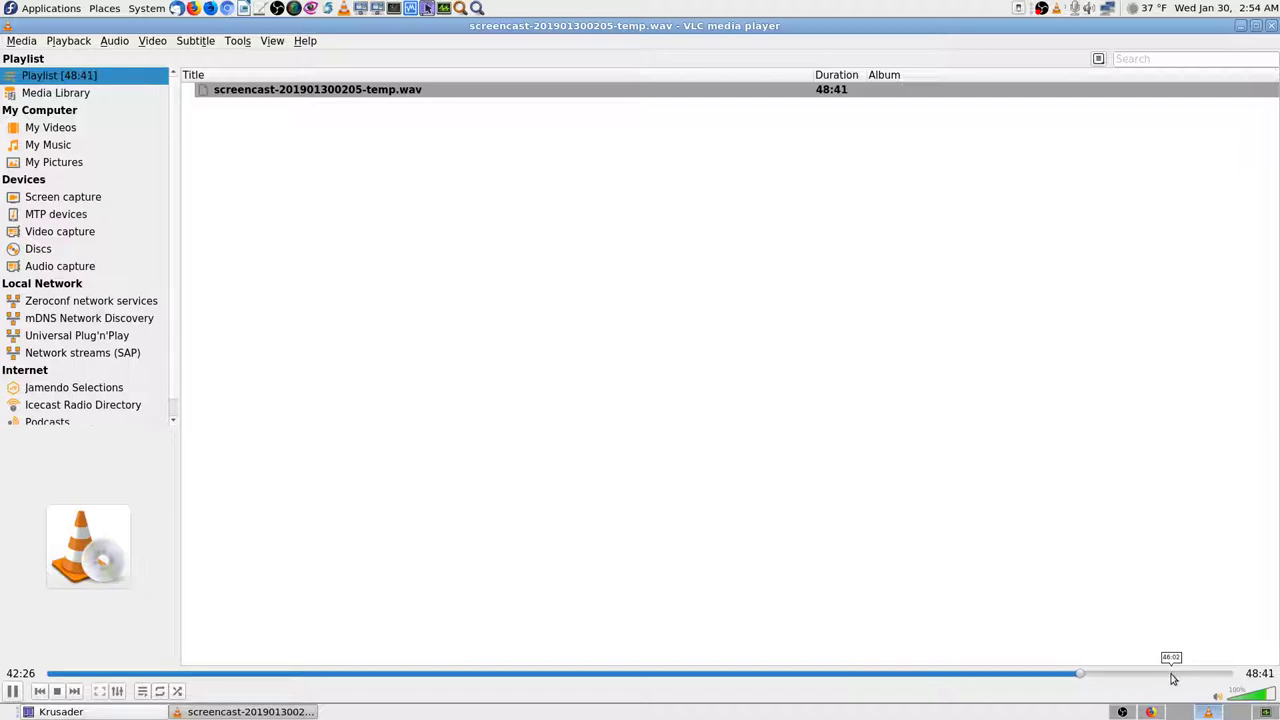
{"action": "left_click", "coordinate": [1137, 677]}
{"action": "left_click", "coordinate": [1212, 676]}
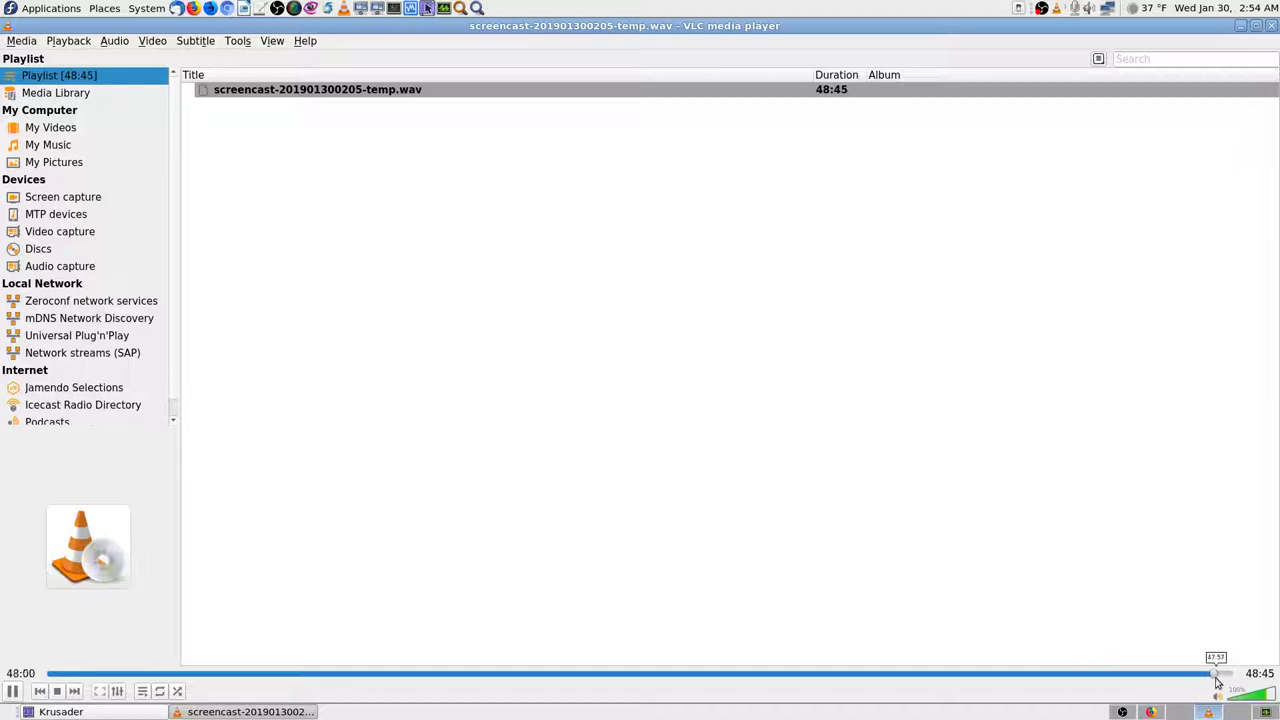
{"action": "left_click", "coordinate": [56, 693]}
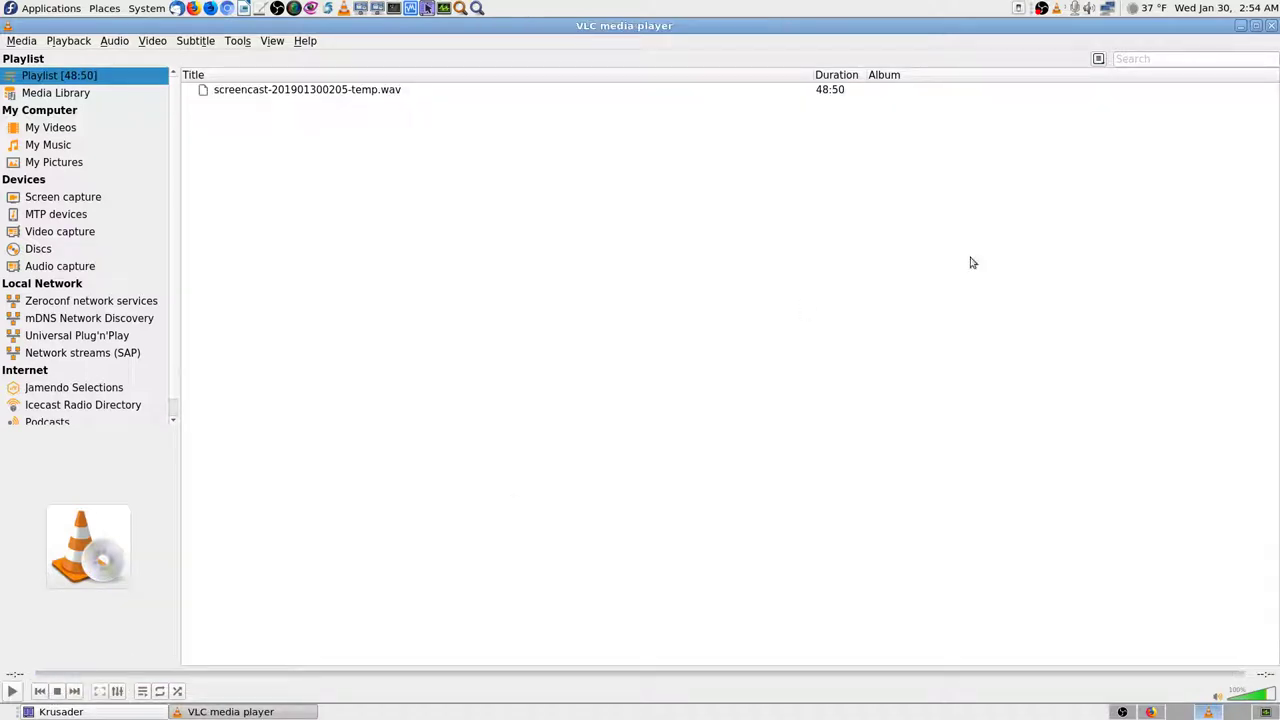
Close VLC, check OBS and the Firefox guide, then return to the Krusader workspace
{"action": "left_click", "coordinate": [1270, 25]}
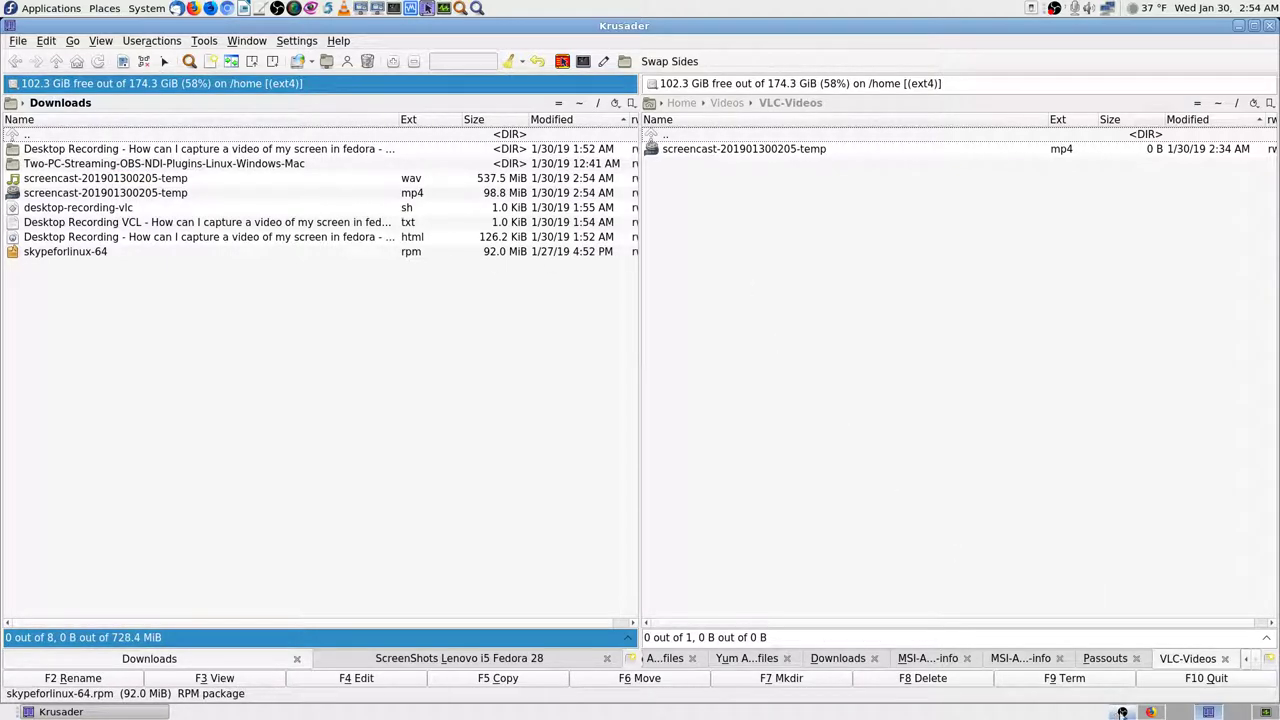
{"action": "left_click", "coordinate": [1122, 712]}
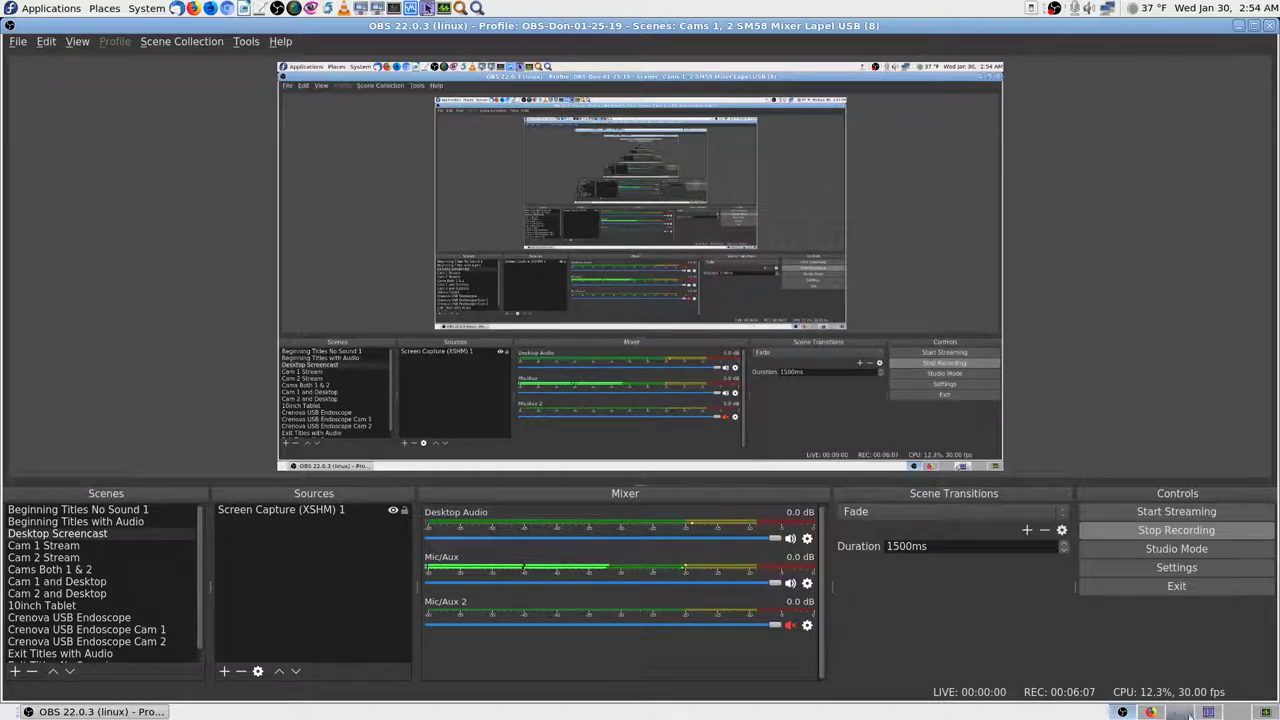
{"action": "left_click", "coordinate": [1153, 712]}
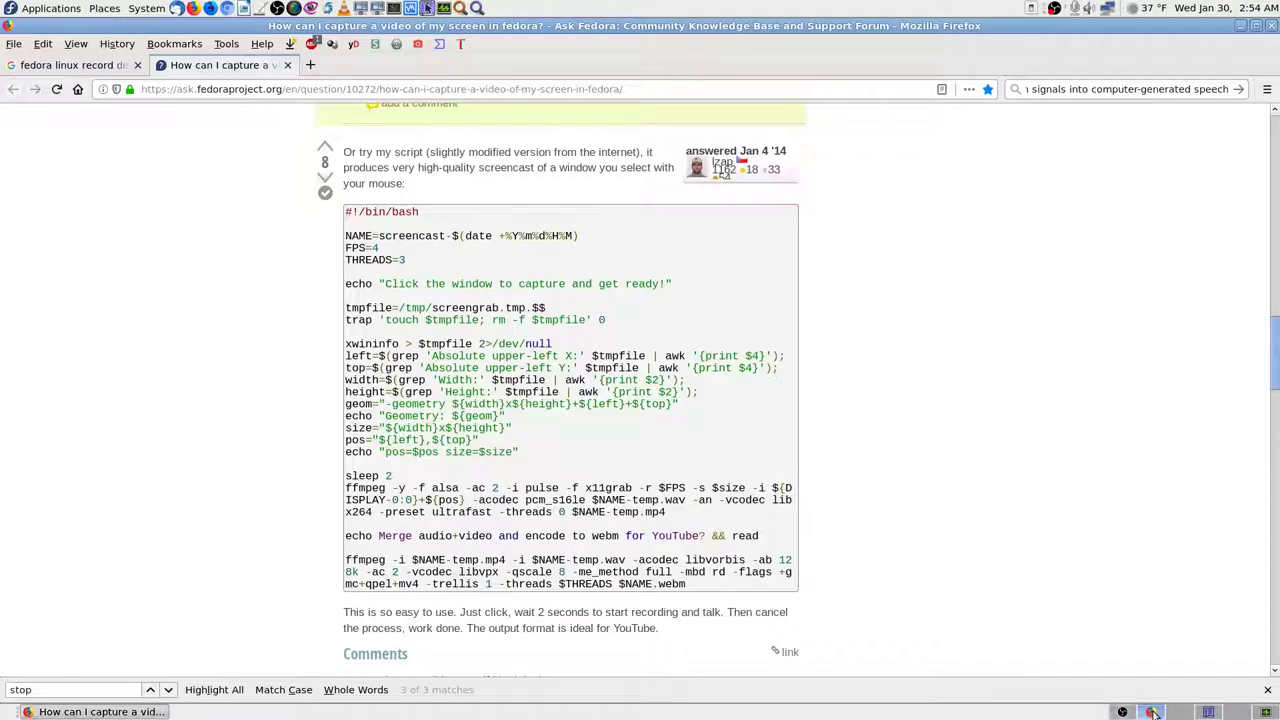
{"action": "left_click", "coordinate": [1212, 712]}
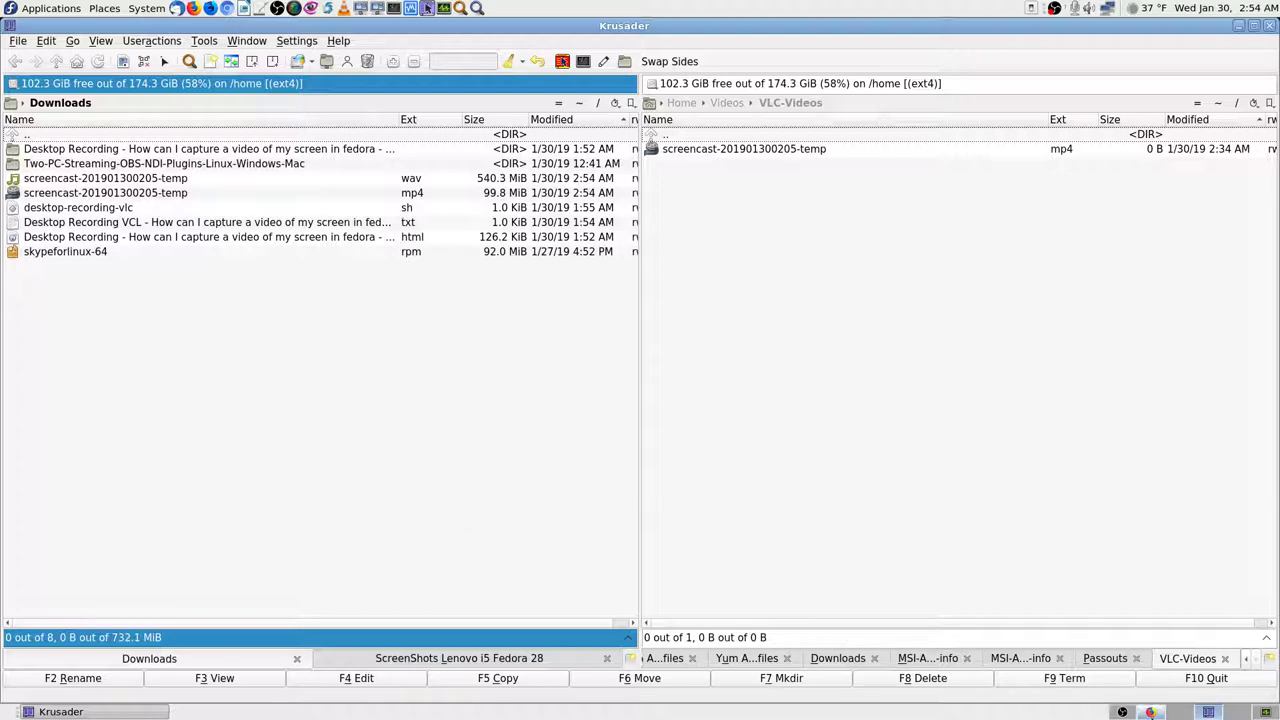
{"action": "left_click", "coordinate": [1122, 712]}
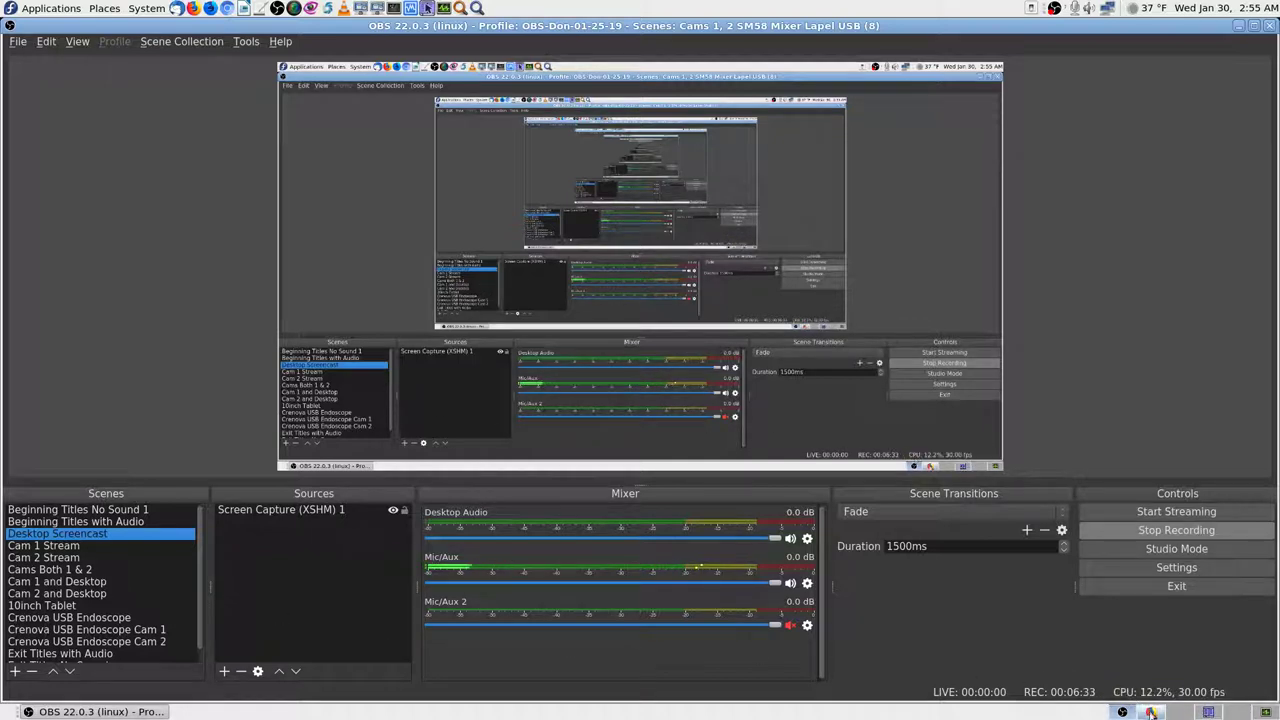
{"action": "key", "text": "ctrl+alt+Right"}
{"action": "key", "text": "ctrl+alt+Right"}
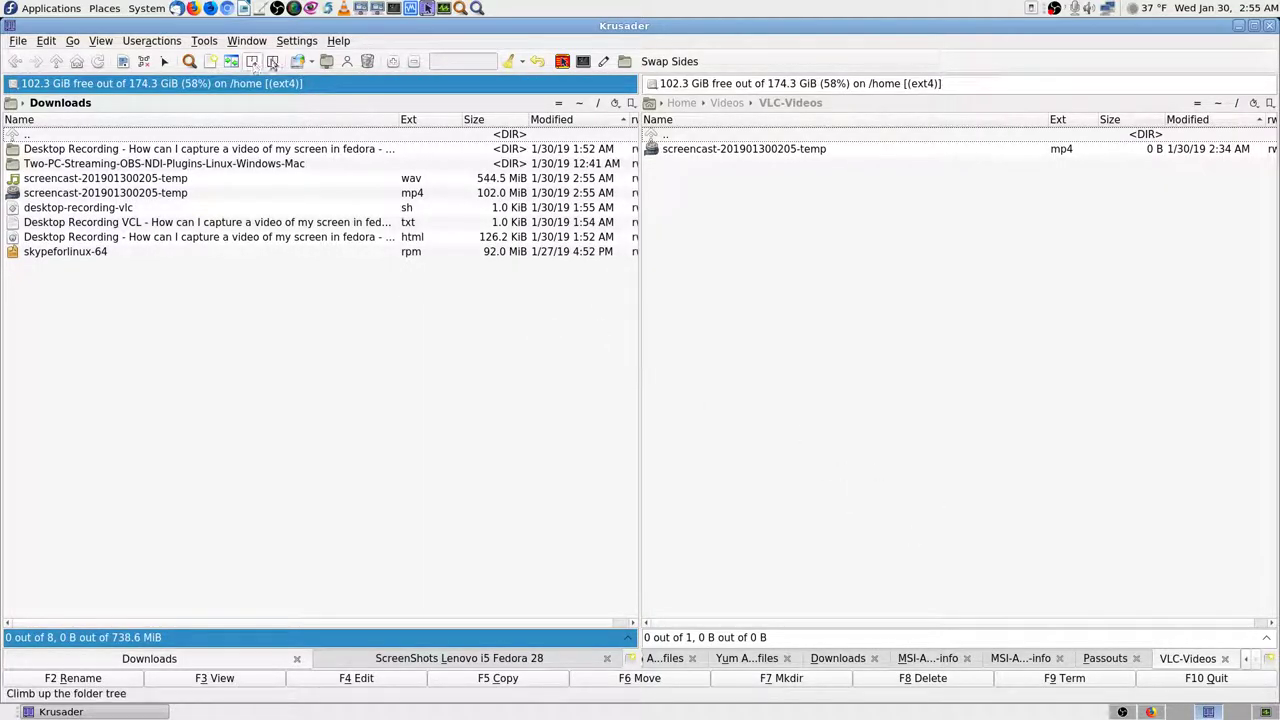
Launch VLC from the top-panel launcher and switch between Krusader and VLC via the taskbar
{"action": "left_click", "coordinate": [343, 10]}
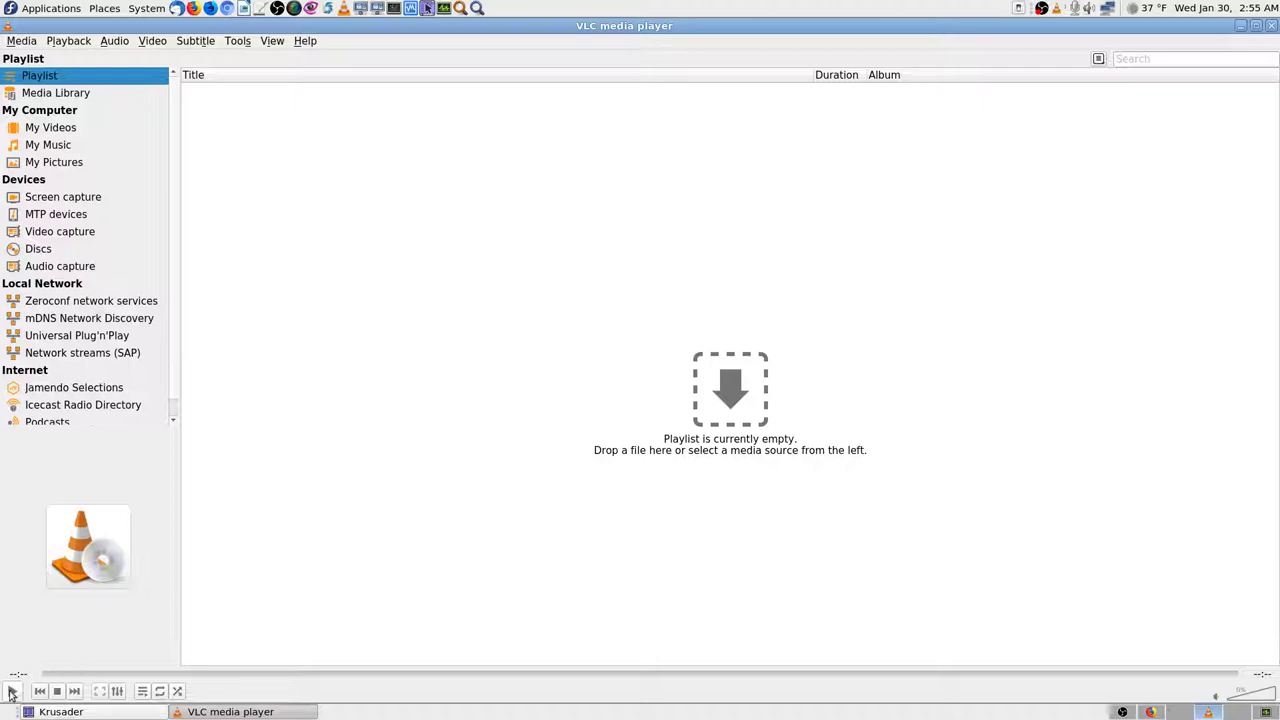
{"action": "left_click", "coordinate": [70, 712]}
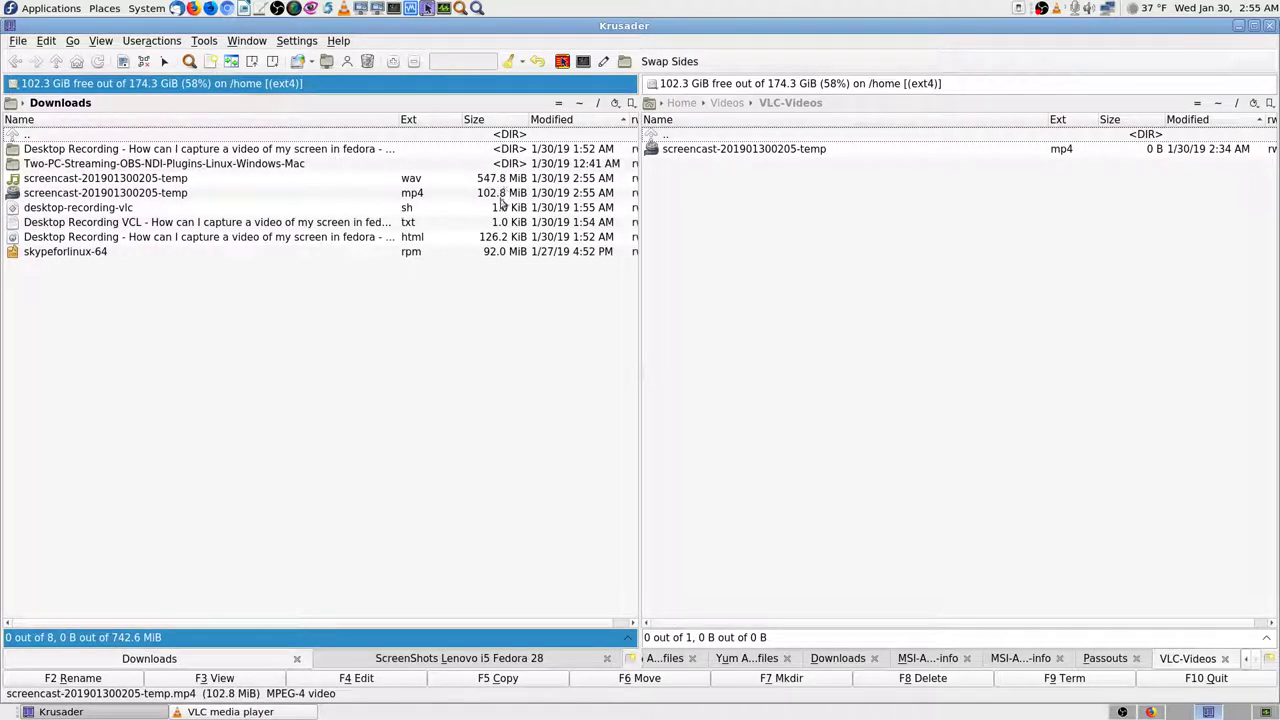
{"action": "left_click", "coordinate": [240, 712]}
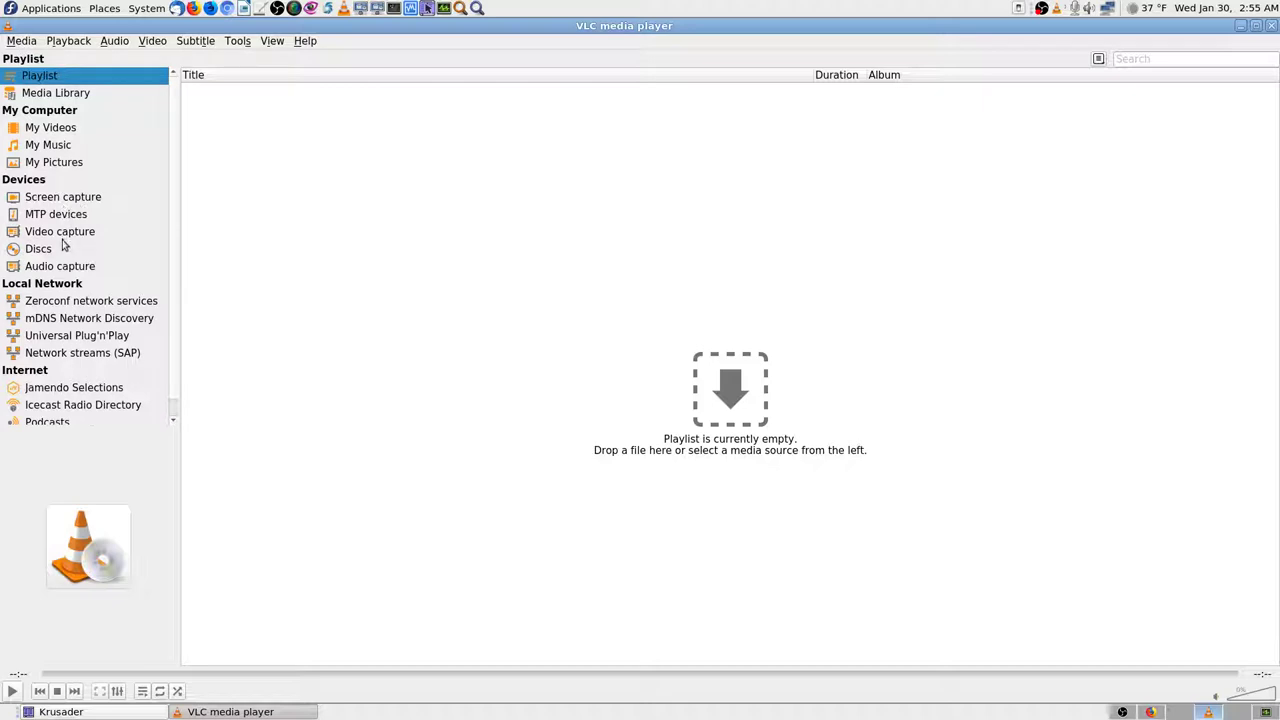
Browse VLC's Screen capture sources, picking Desktop under Applications, then view Video capture devices
{"action": "left_click", "coordinate": [48, 199]}
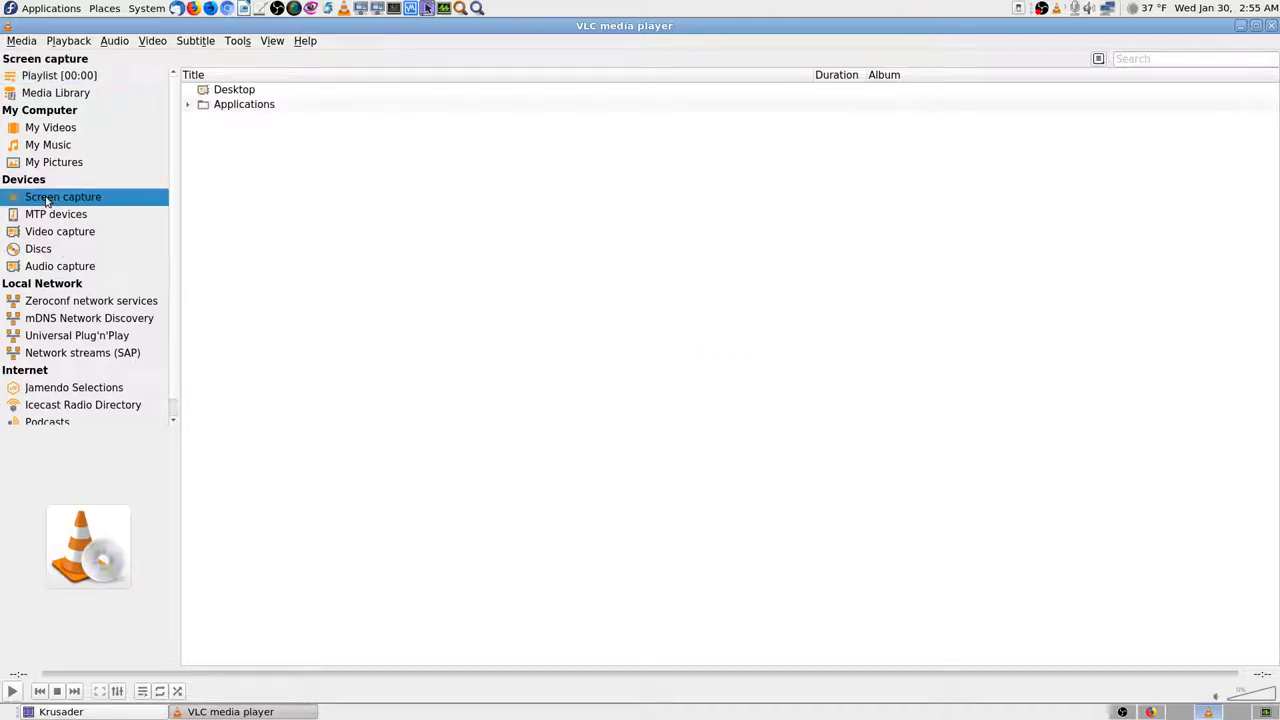
{"action": "left_click", "coordinate": [188, 106]}
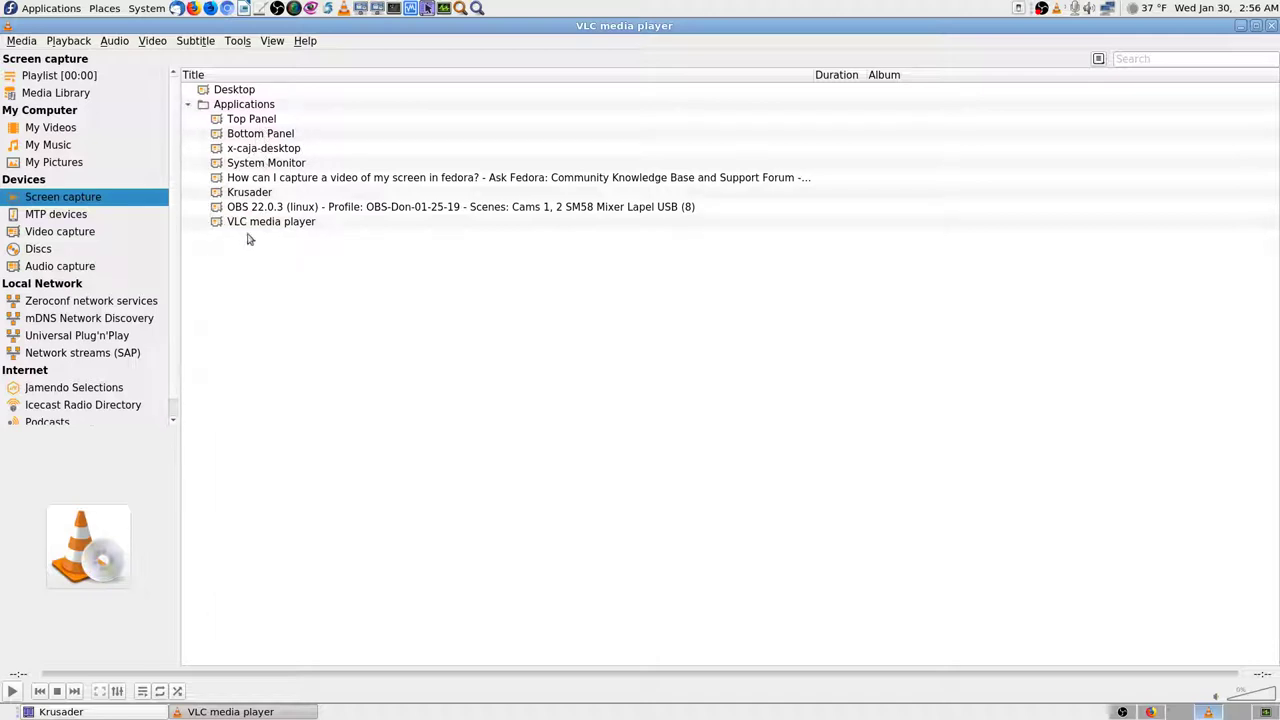
{"action": "left_click", "coordinate": [229, 93]}
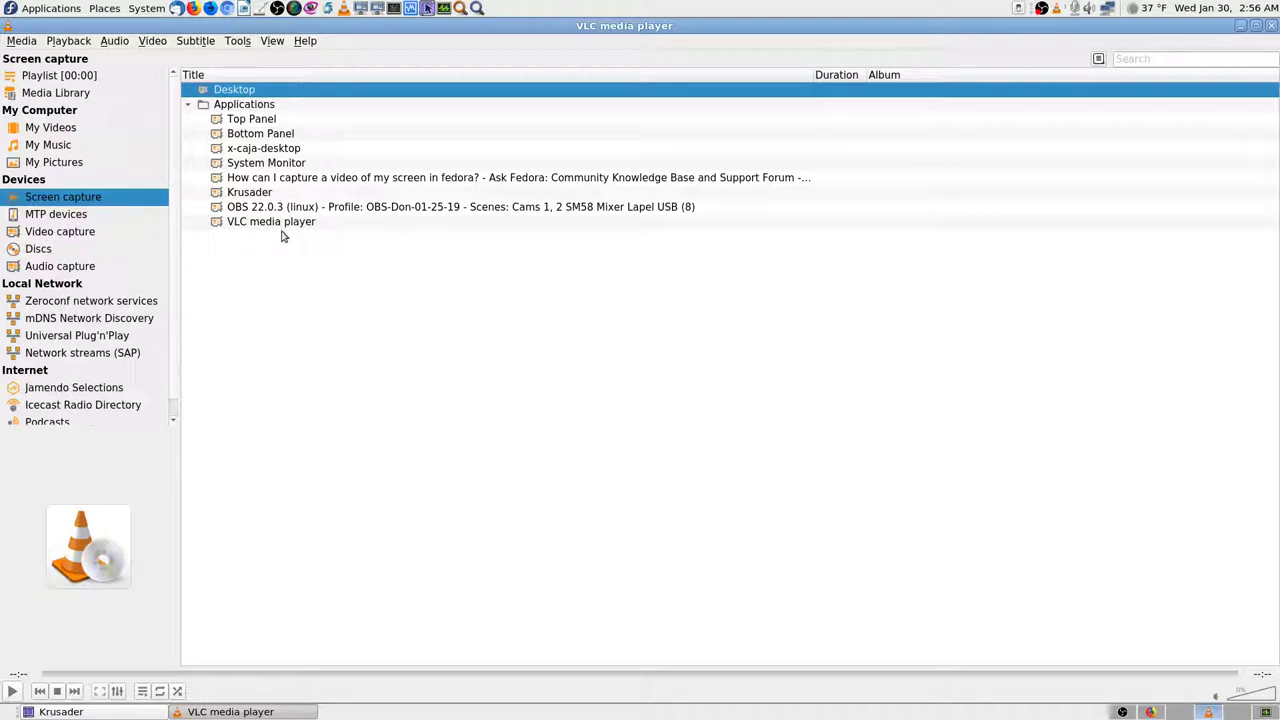
{"action": "left_click", "coordinate": [45, 235]}
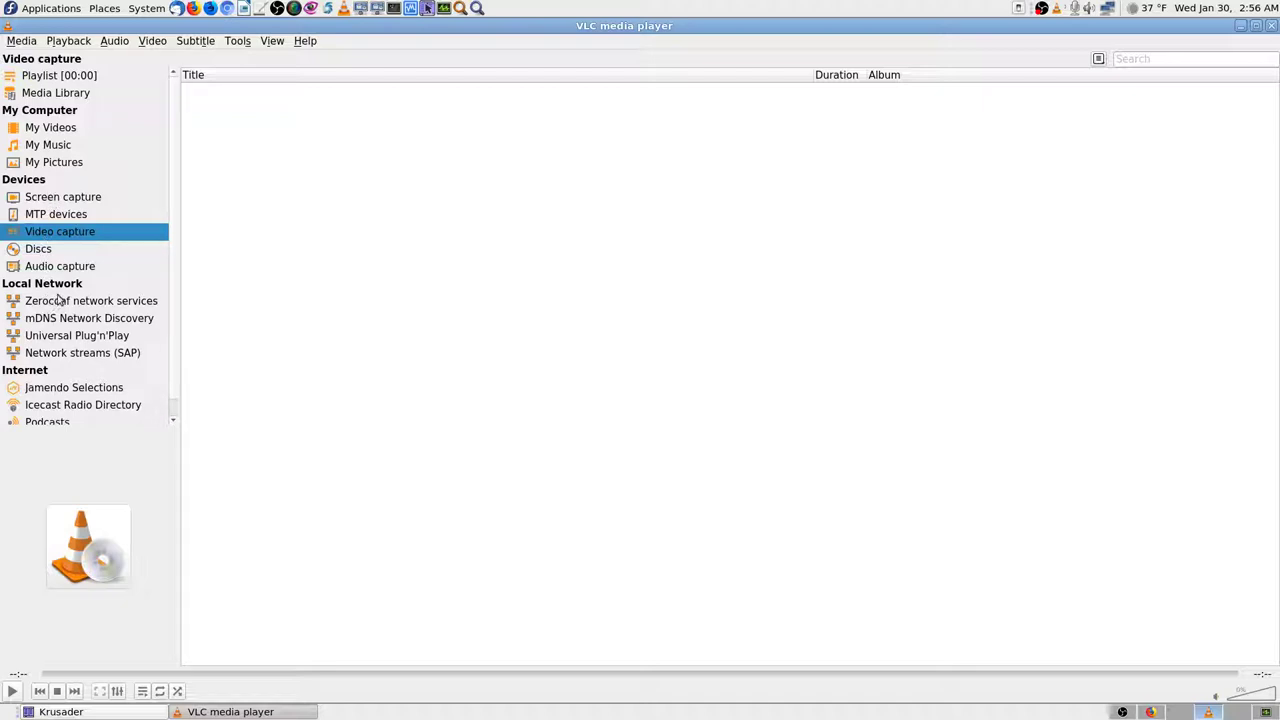
Open Media > Convert/Save and look through the Network and Capture Device tabs before returning to File
{"action": "left_click", "coordinate": [24, 42]}
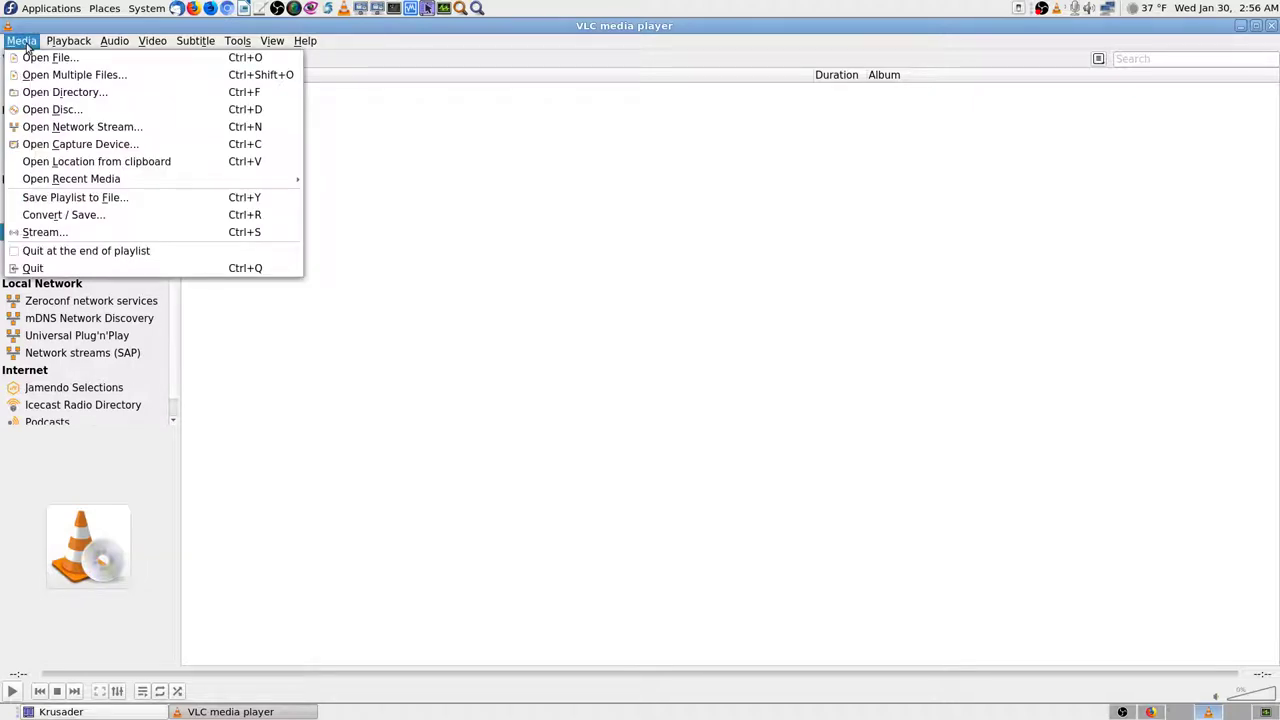
{"action": "left_click", "coordinate": [103, 221]}
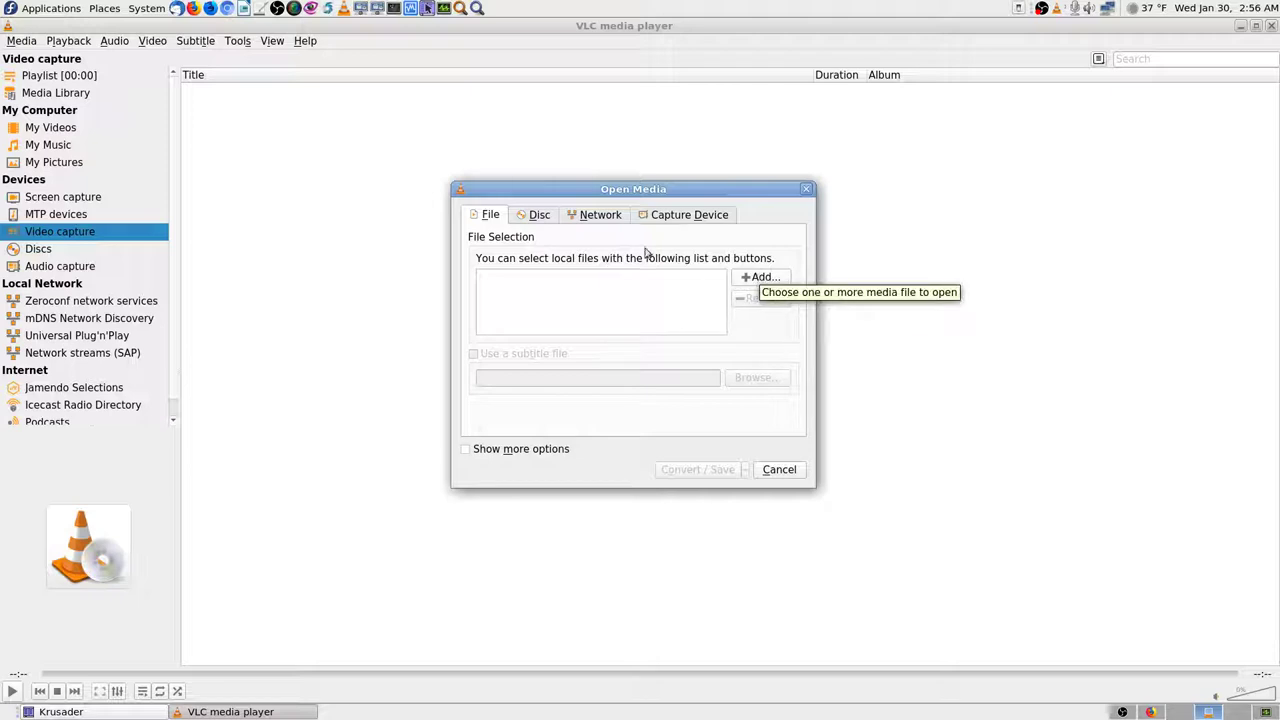
{"action": "left_click", "coordinate": [603, 220]}
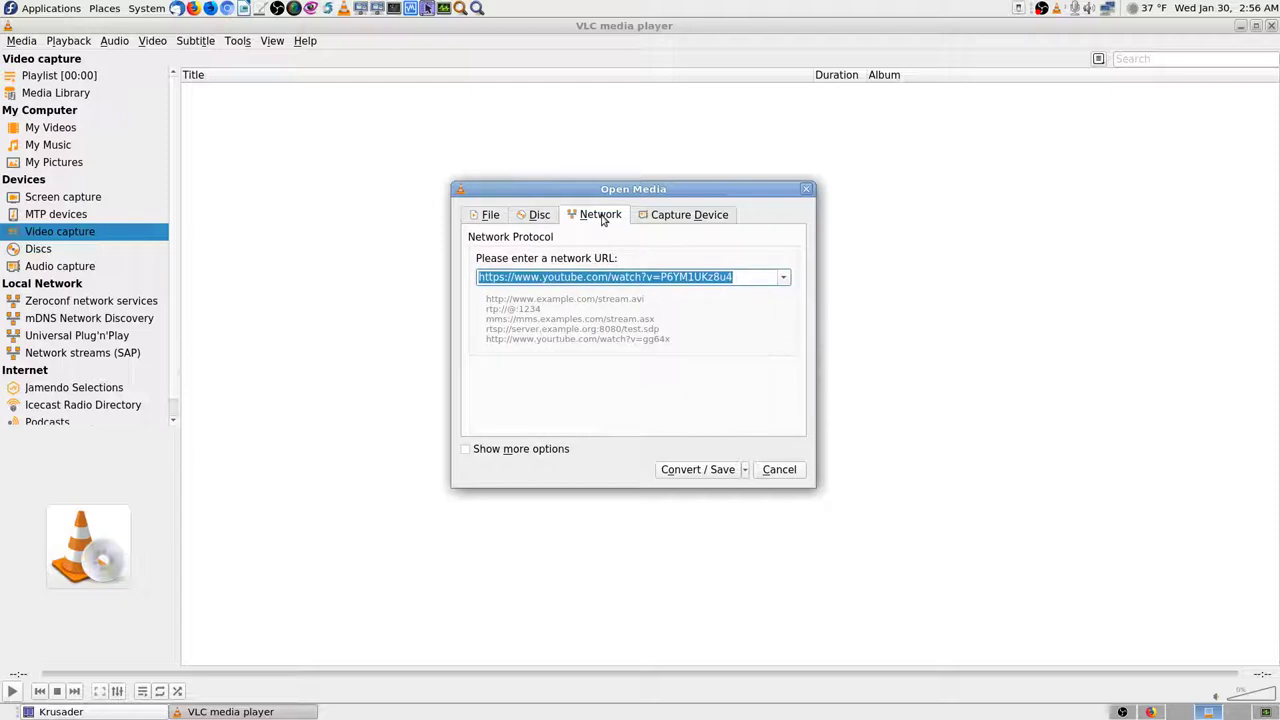
{"action": "left_click", "coordinate": [688, 222]}
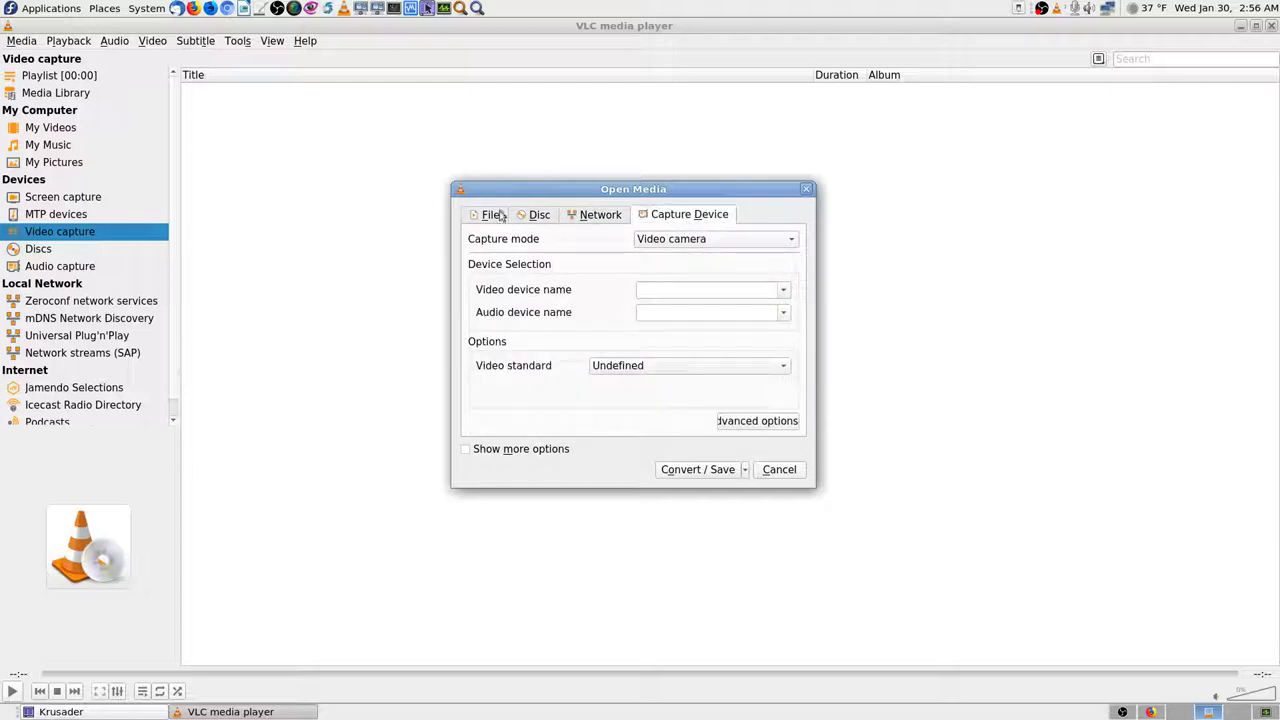
{"action": "left_click", "coordinate": [733, 240]}
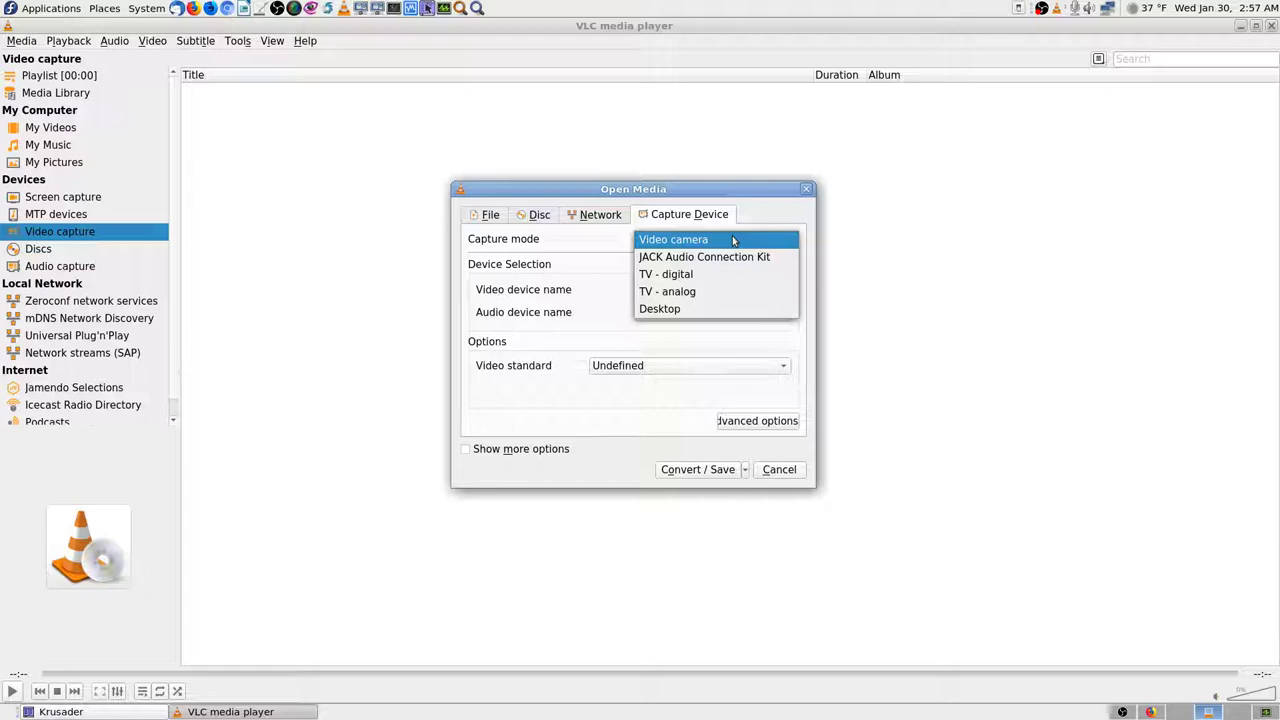
{"action": "left_click", "coordinate": [733, 240]}
{"action": "left_click", "coordinate": [486, 217]}
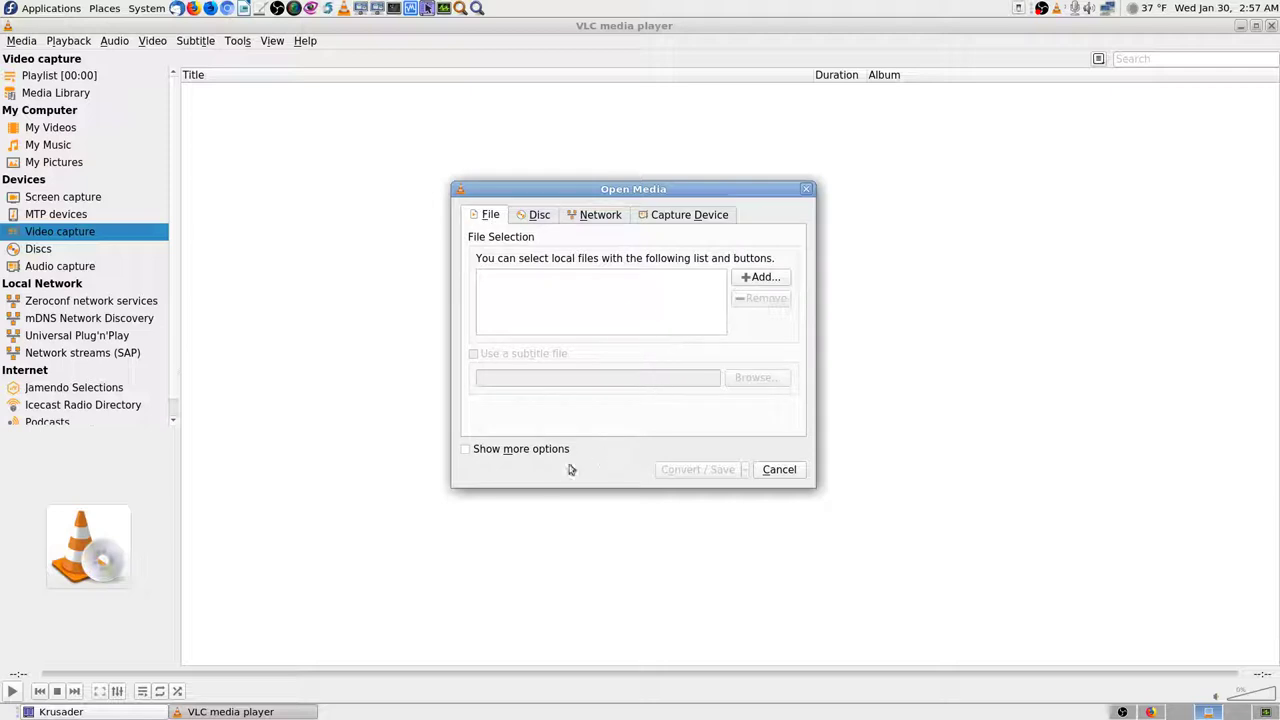
Enable Show more options and Play another media synchronously, and add the screencast WAV as input
{"action": "left_click", "coordinate": [465, 450]}
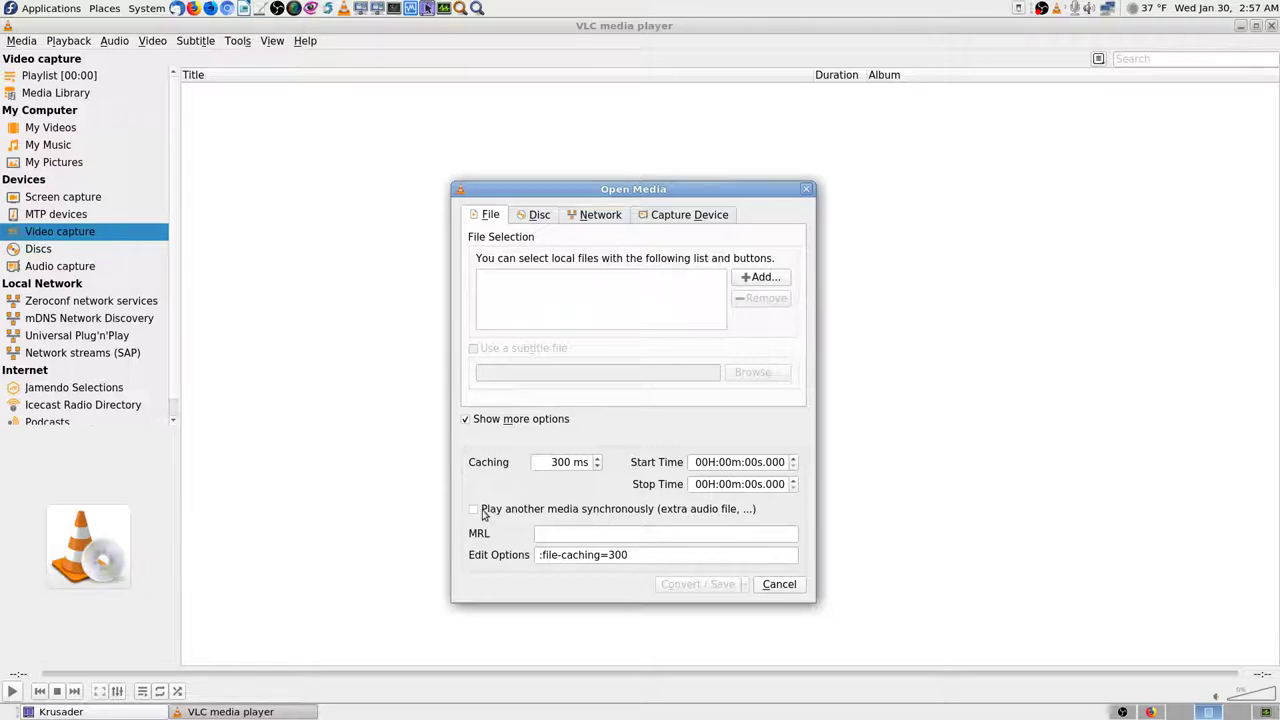
{"action": "left_click", "coordinate": [476, 509]}
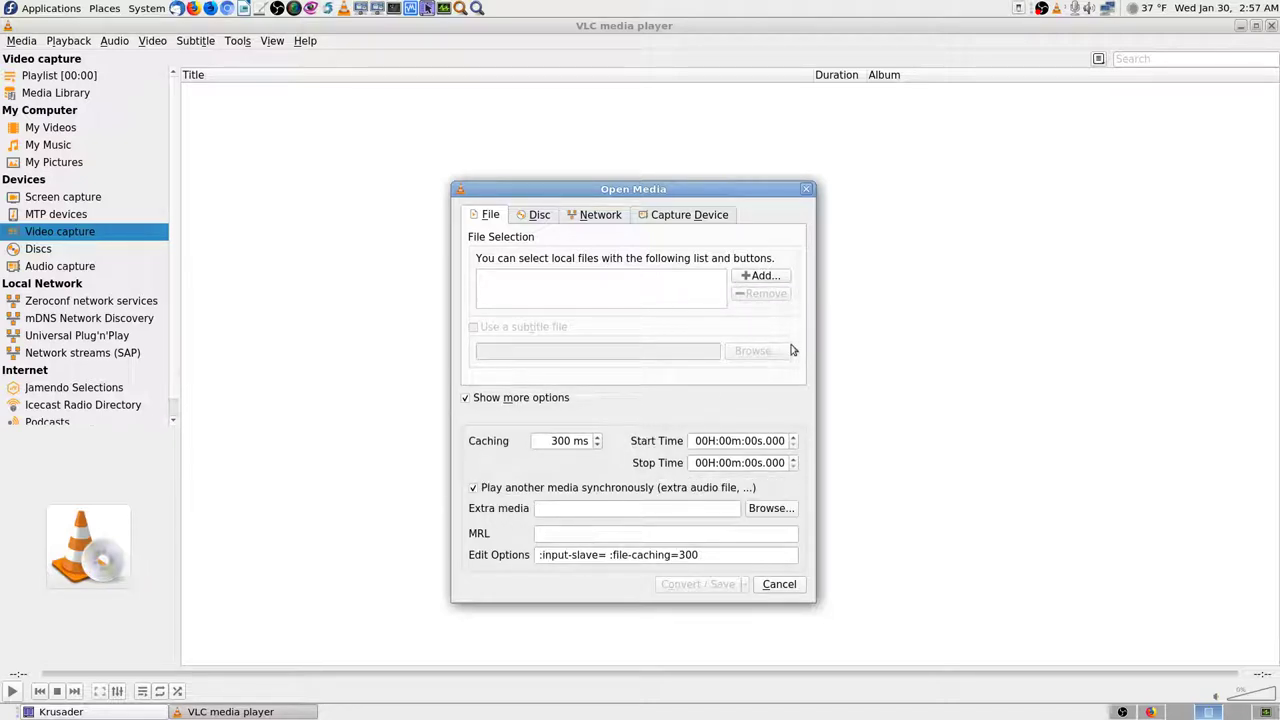
{"action": "left_click", "coordinate": [768, 277]}
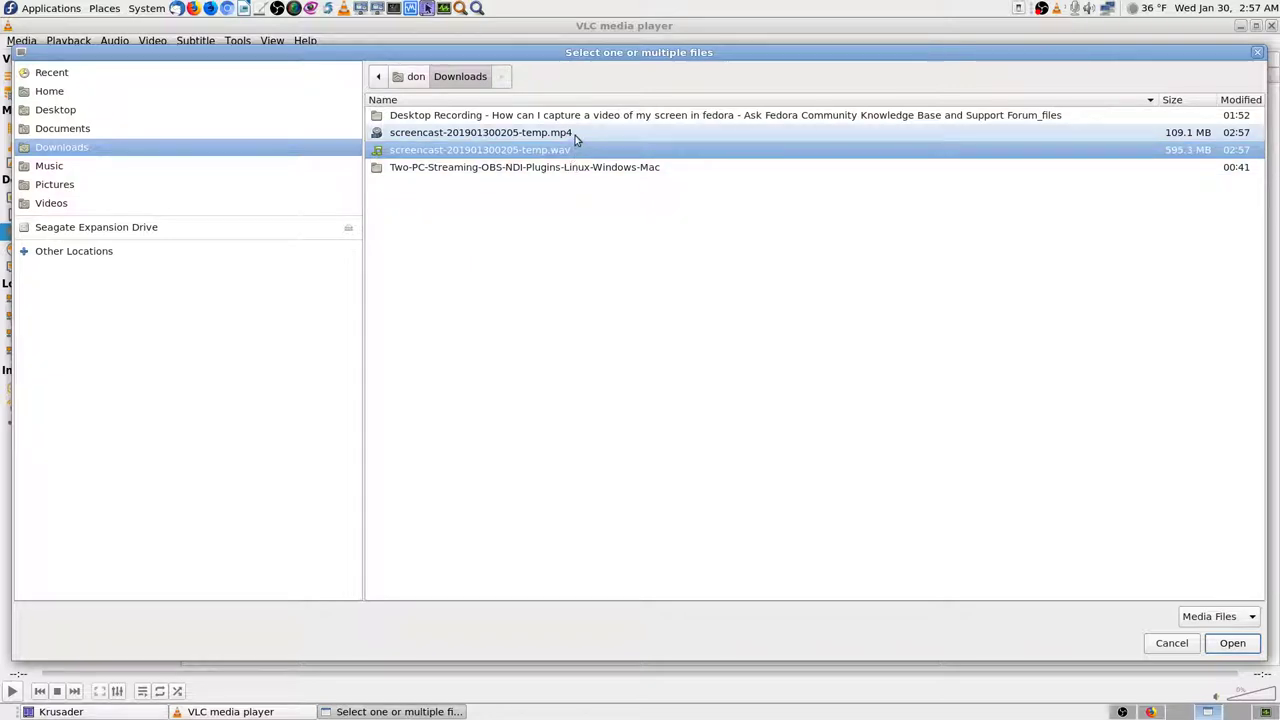
{"action": "left_click", "coordinate": [1232, 643]}
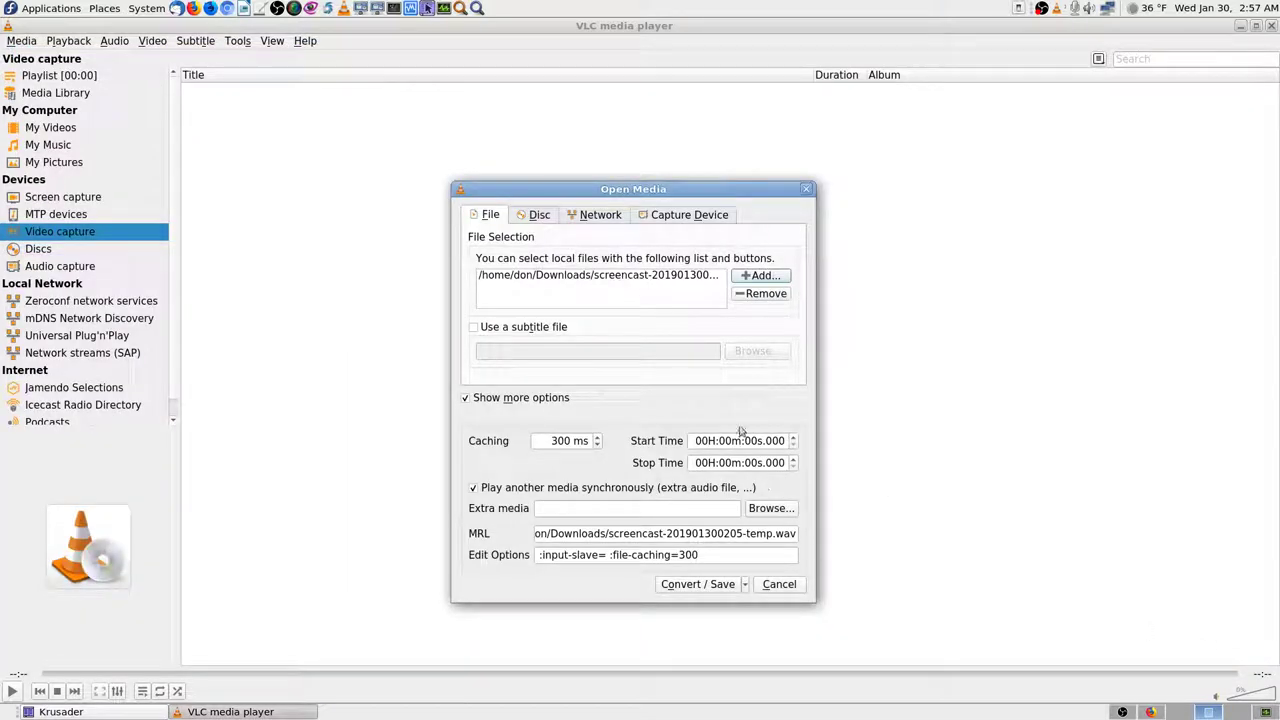
Set the screencast MP4 as synchronized extra media and choose Convert
{"action": "left_click", "coordinate": [772, 510]}
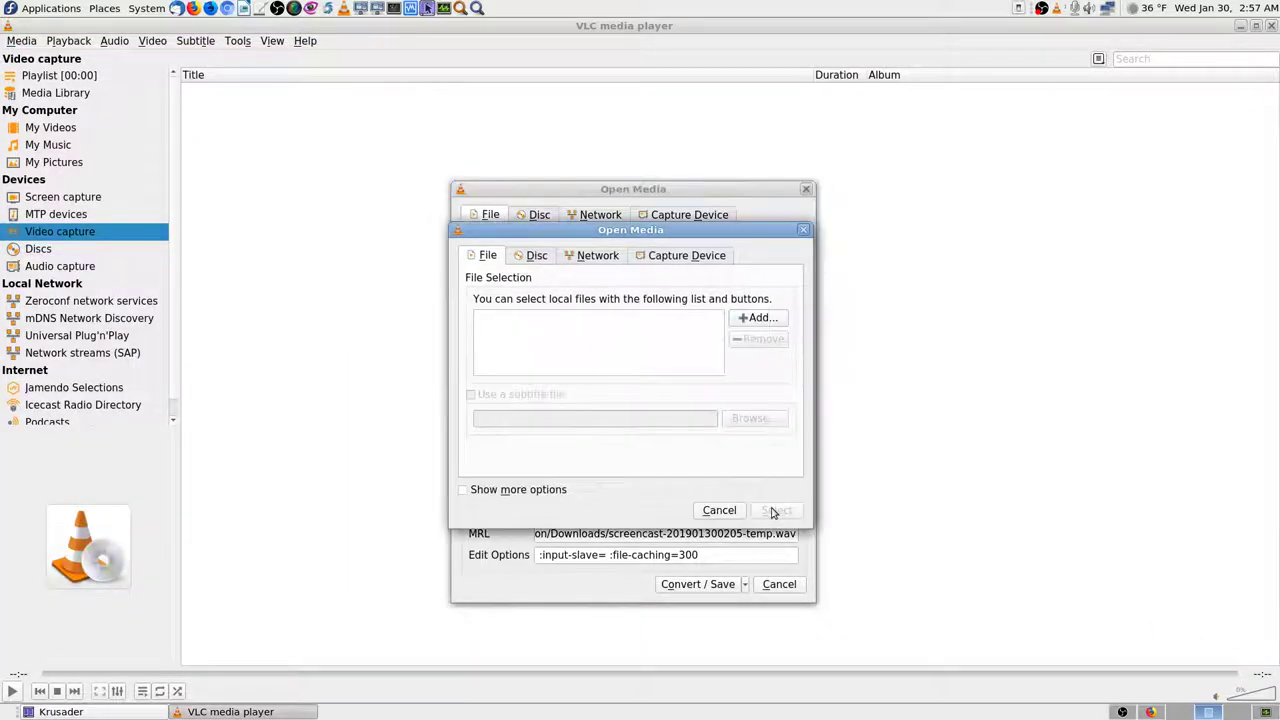
{"action": "left_click", "coordinate": [750, 318]}
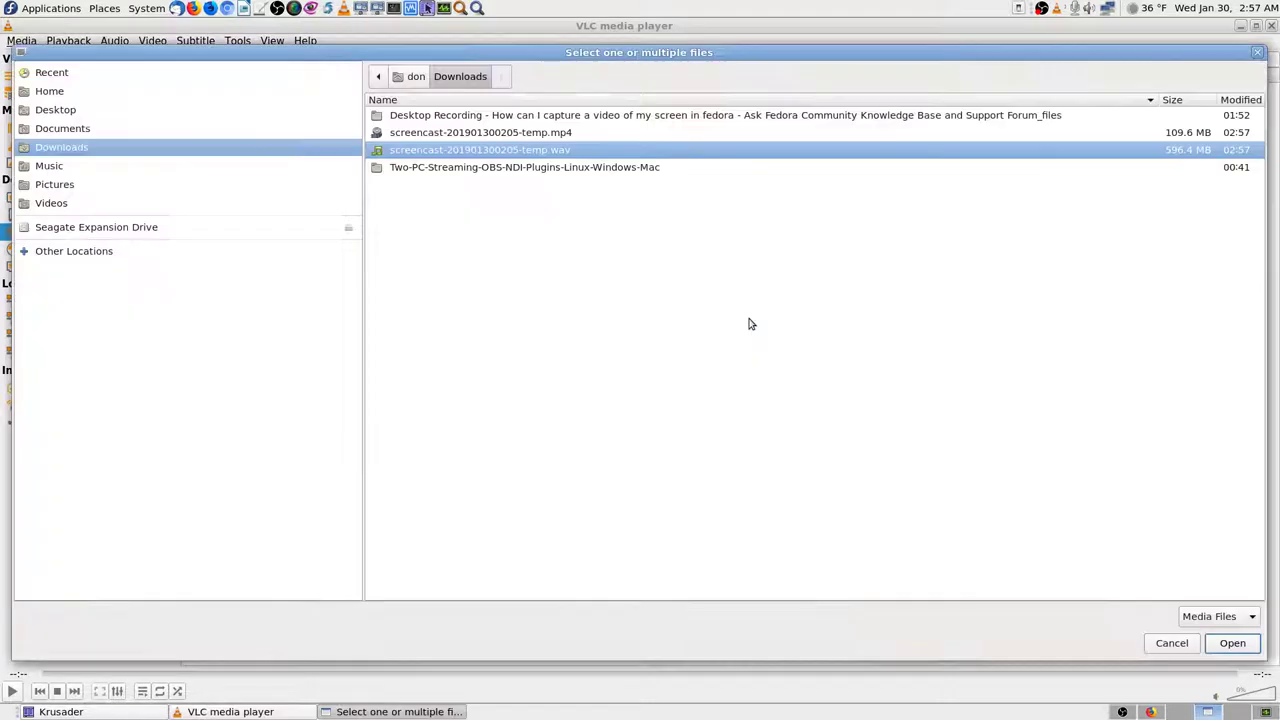
{"action": "left_click", "coordinate": [520, 132]}
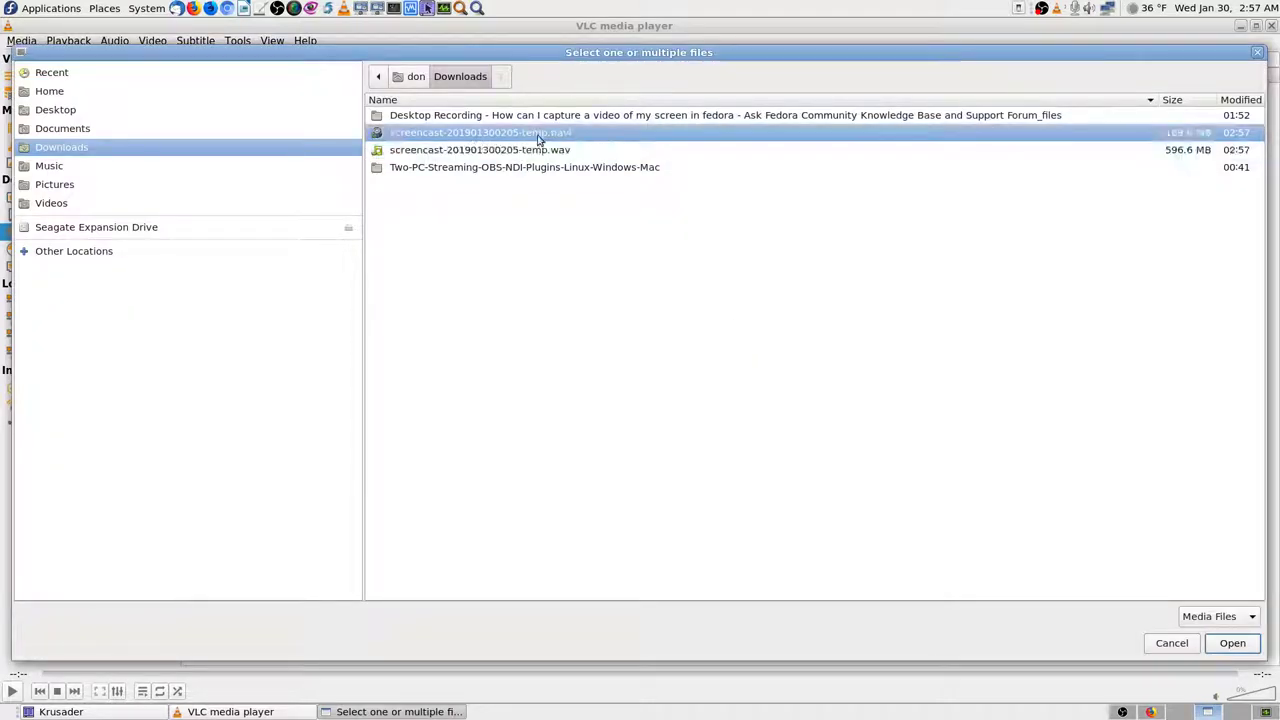
{"action": "left_click", "coordinate": [1234, 643]}
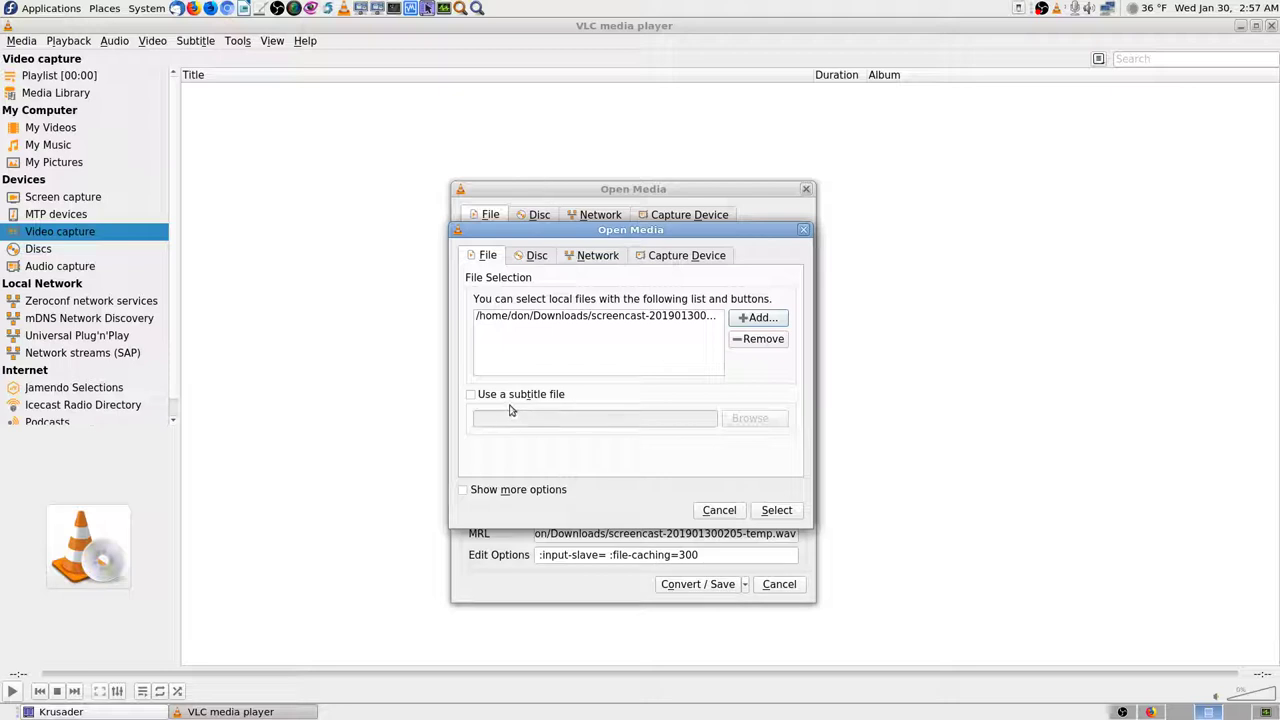
{"action": "left_click", "coordinate": [777, 511]}
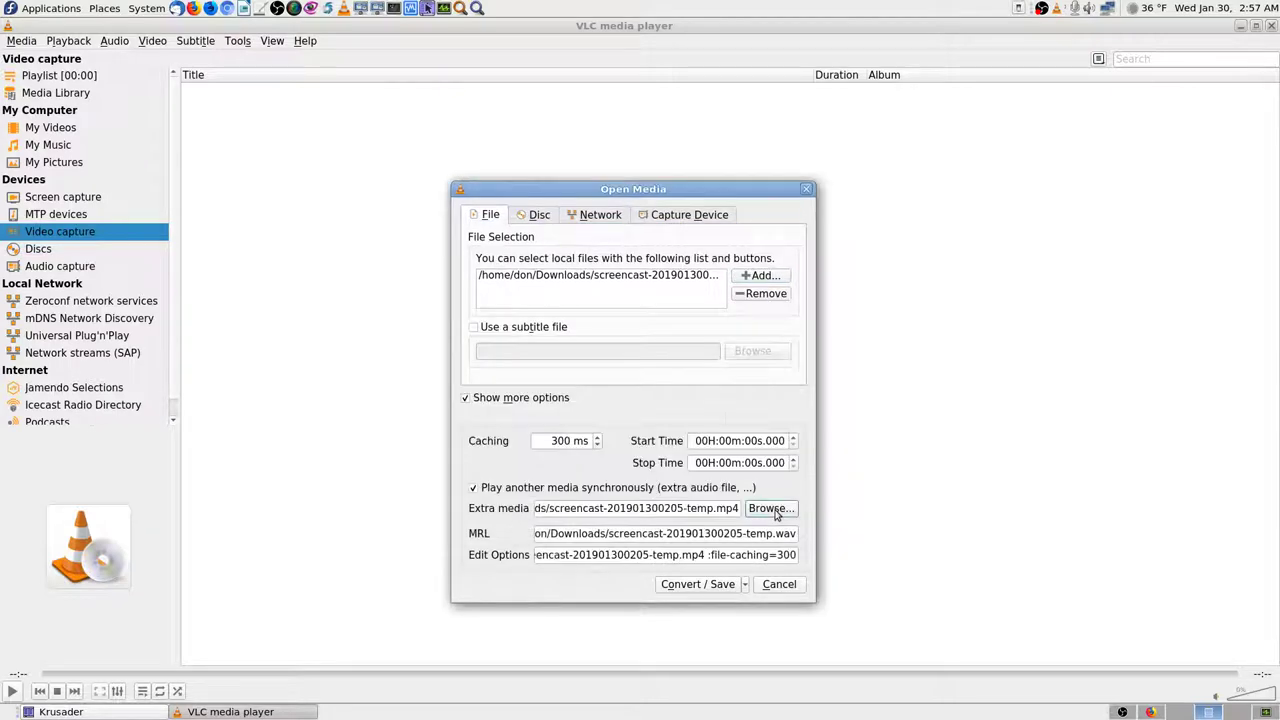
{"action": "left_click", "coordinate": [745, 586]}
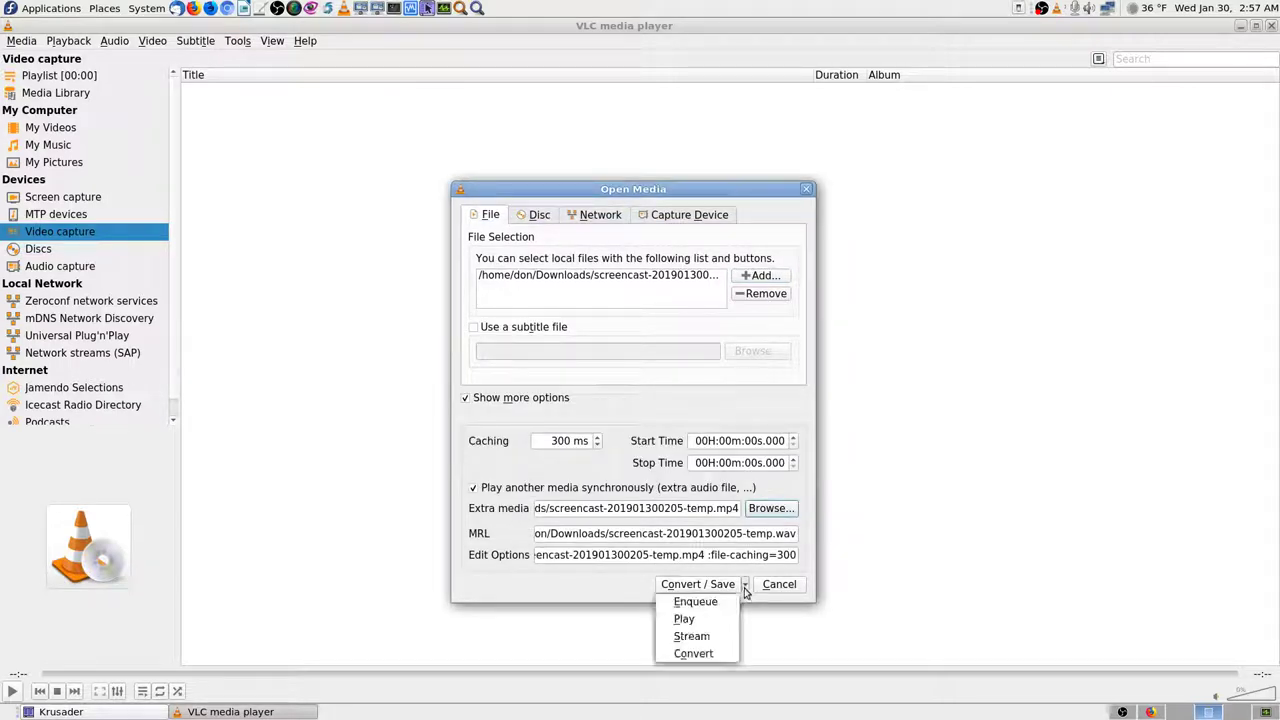
{"action": "left_click", "coordinate": [703, 655]}
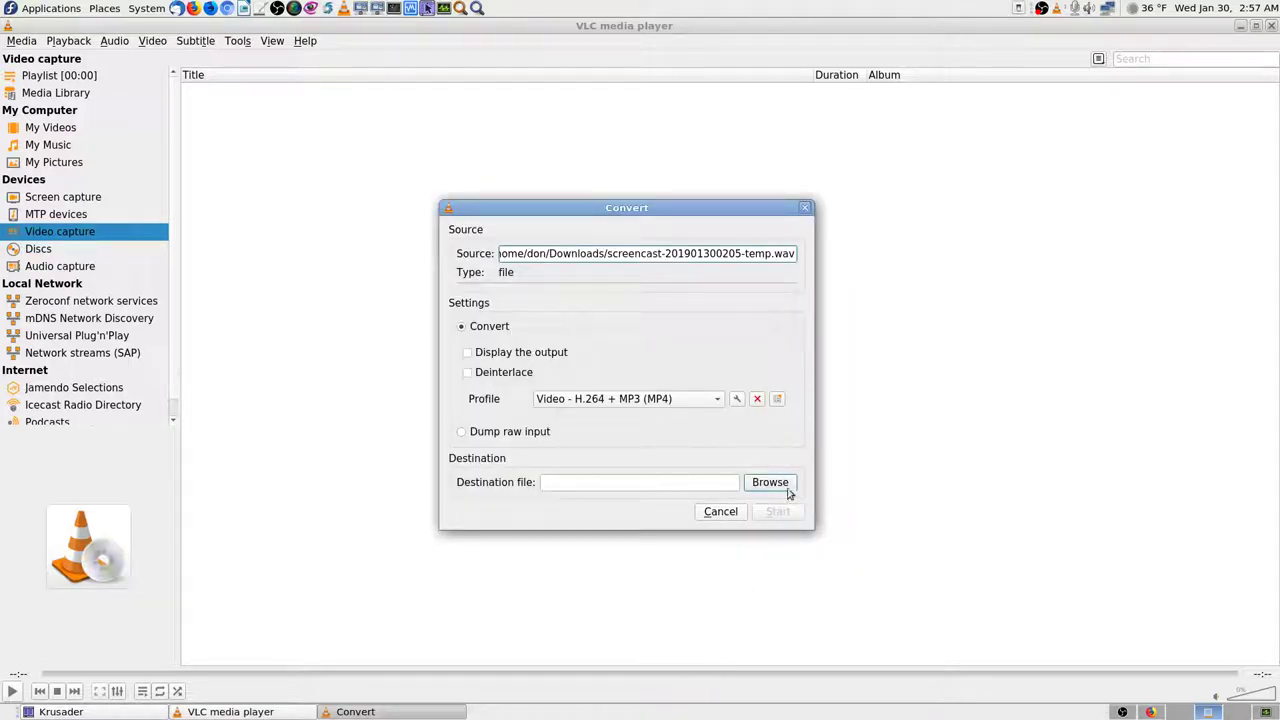
{"action": "left_click", "coordinate": [716, 404]}
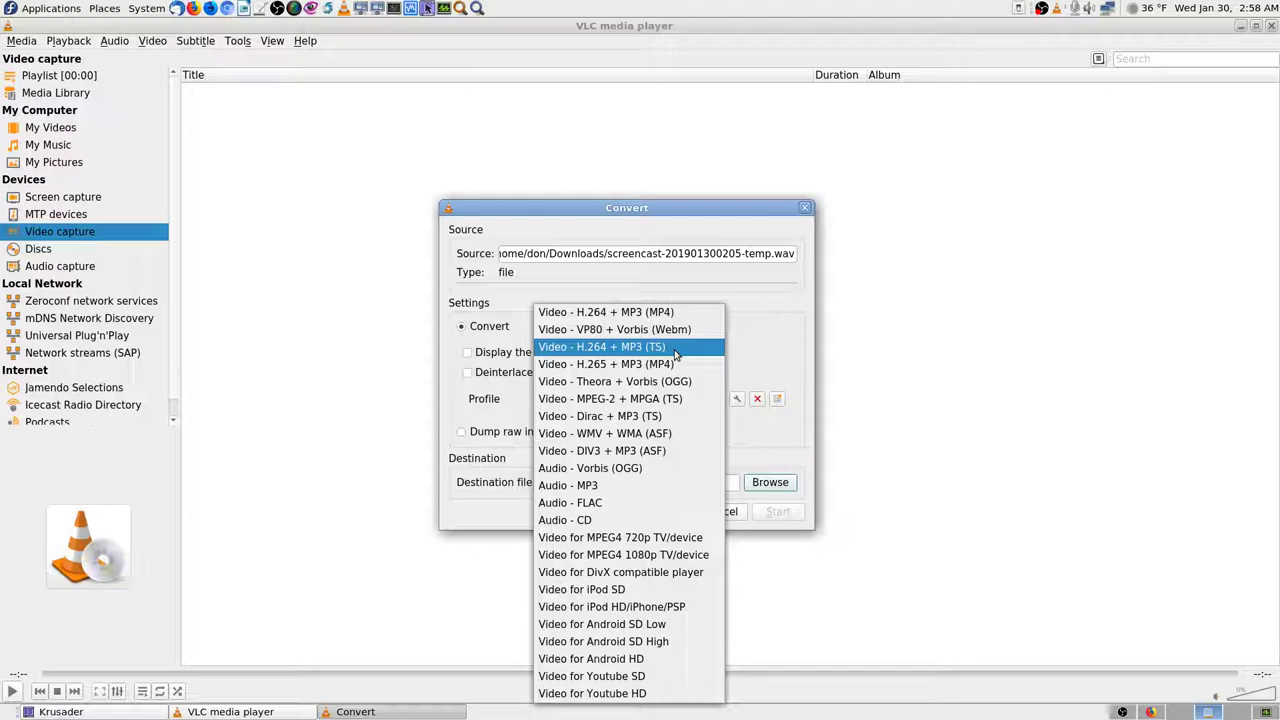
{"action": "left_click", "coordinate": [675, 354]}
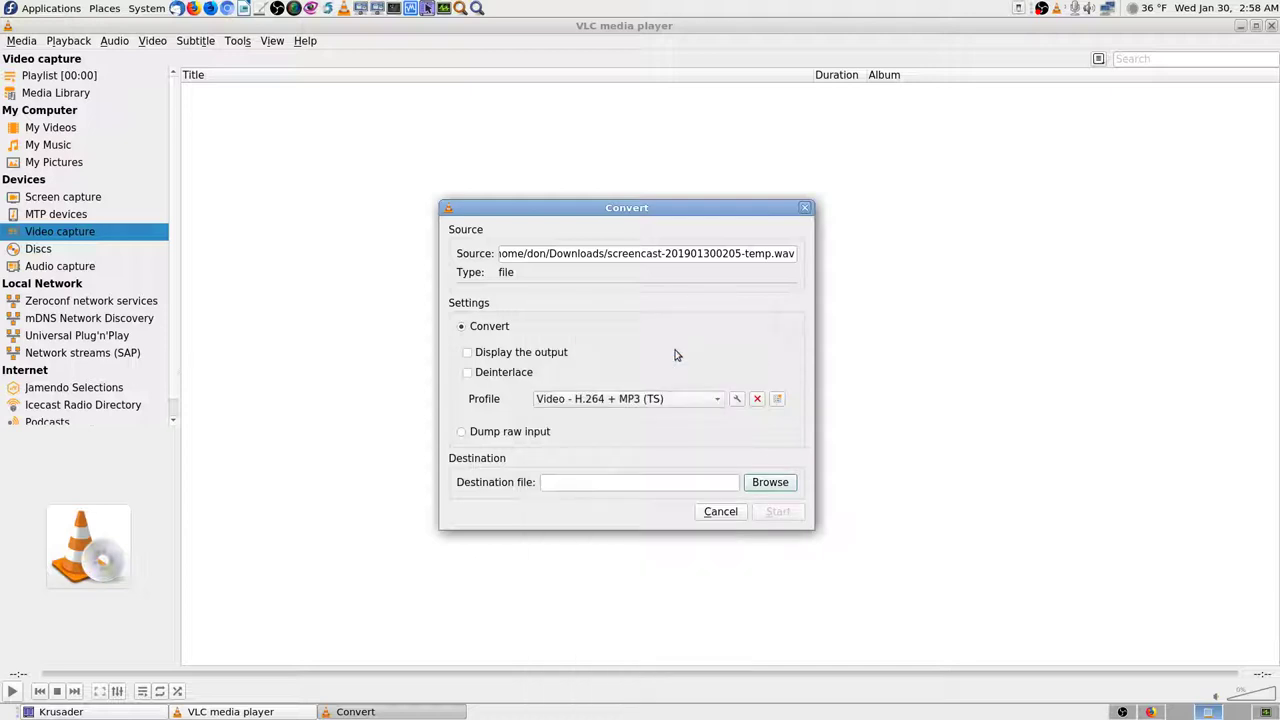
{"action": "left_click", "coordinate": [770, 484]}
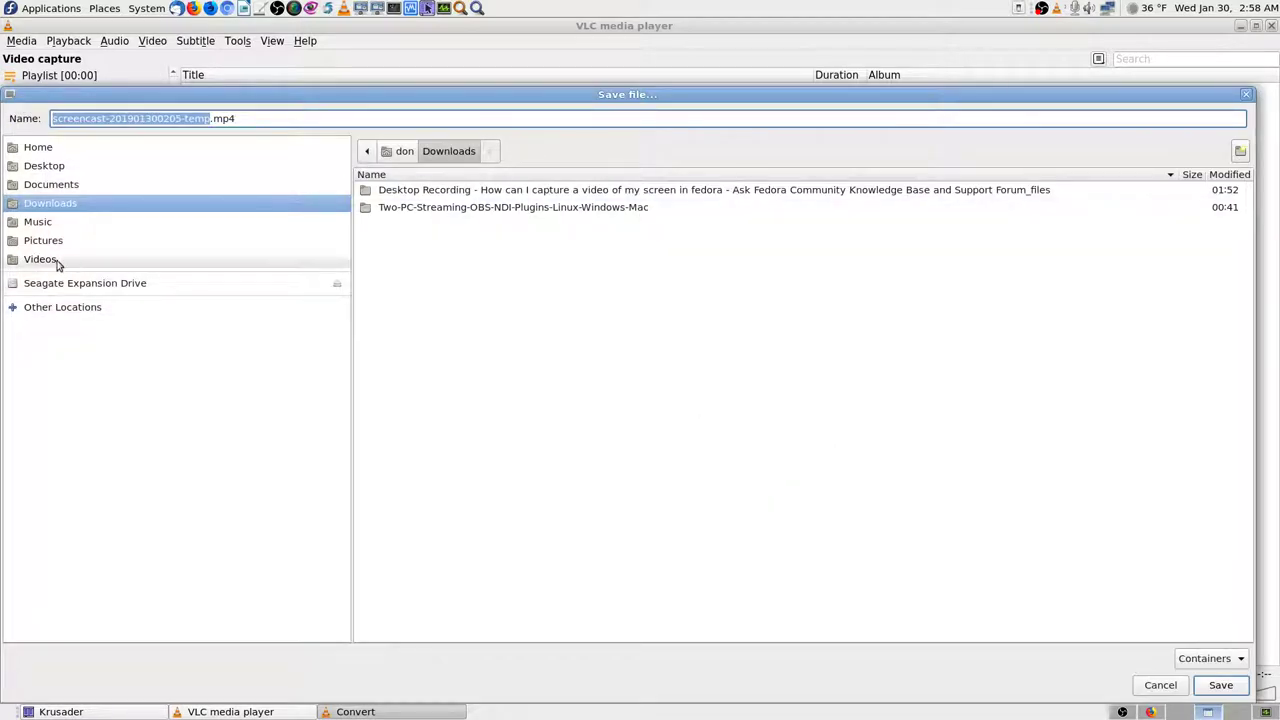
{"action": "left_click", "coordinate": [48, 259]}
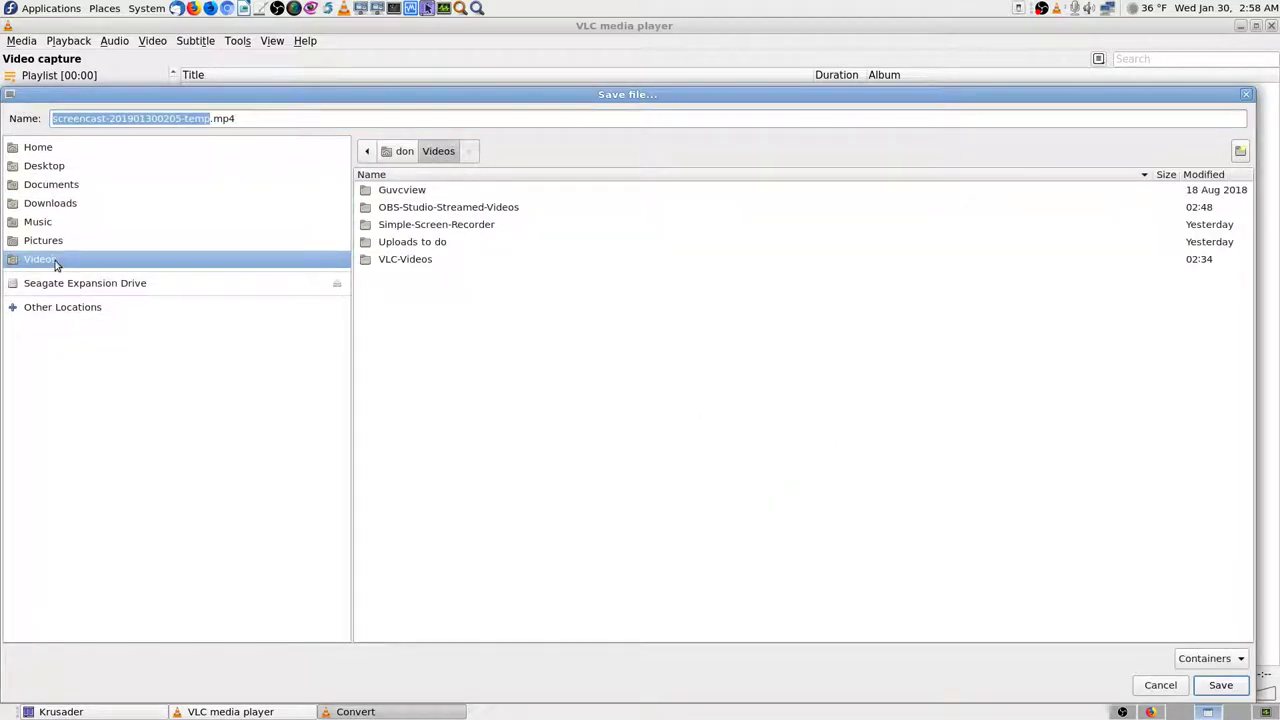
{"action": "double_click", "coordinate": [417, 260]}
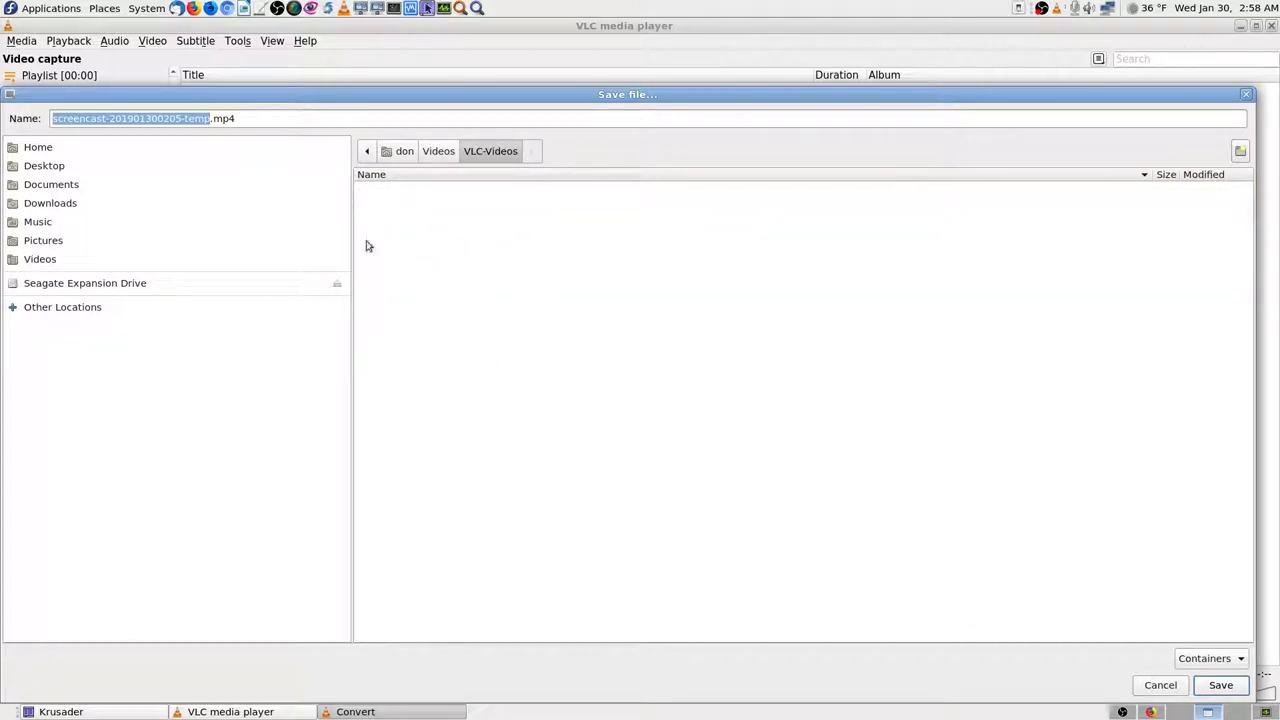
{"action": "left_click", "coordinate": [324, 122]}
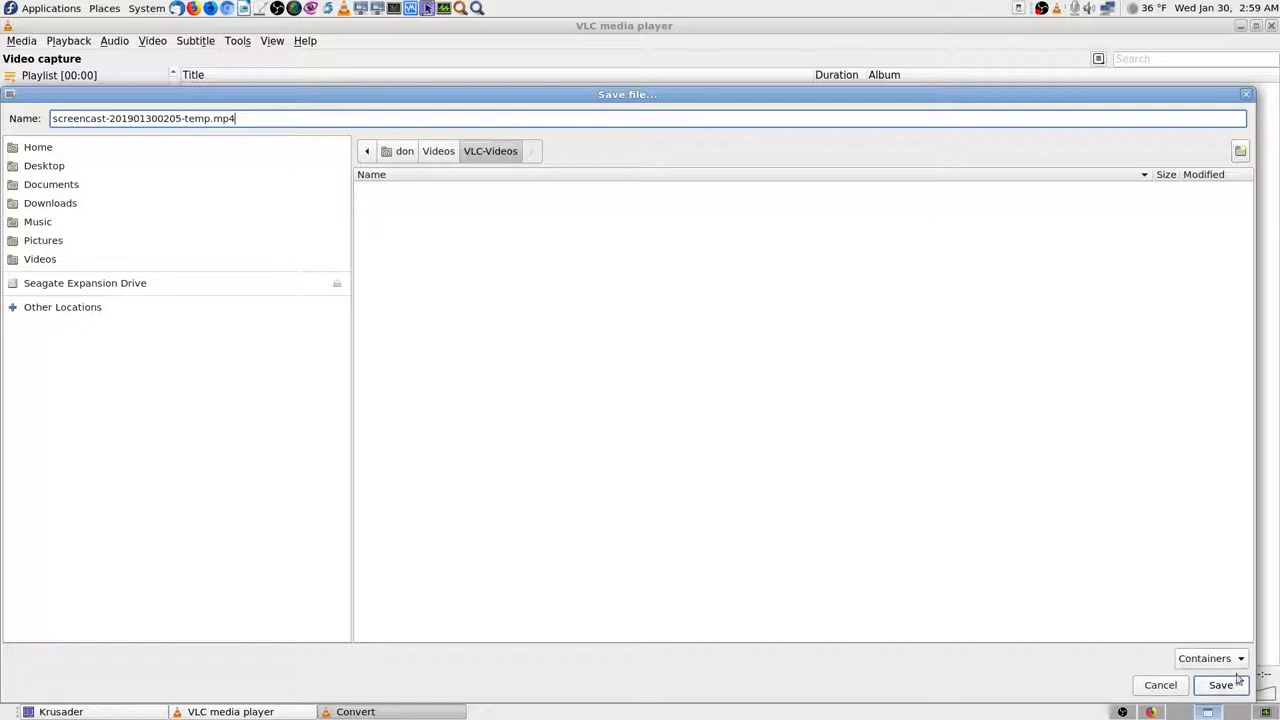
{"action": "left_click", "coordinate": [1236, 662]}
{"action": "left_click", "coordinate": [1235, 663]}
{"action": "left_click", "coordinate": [1222, 686]}
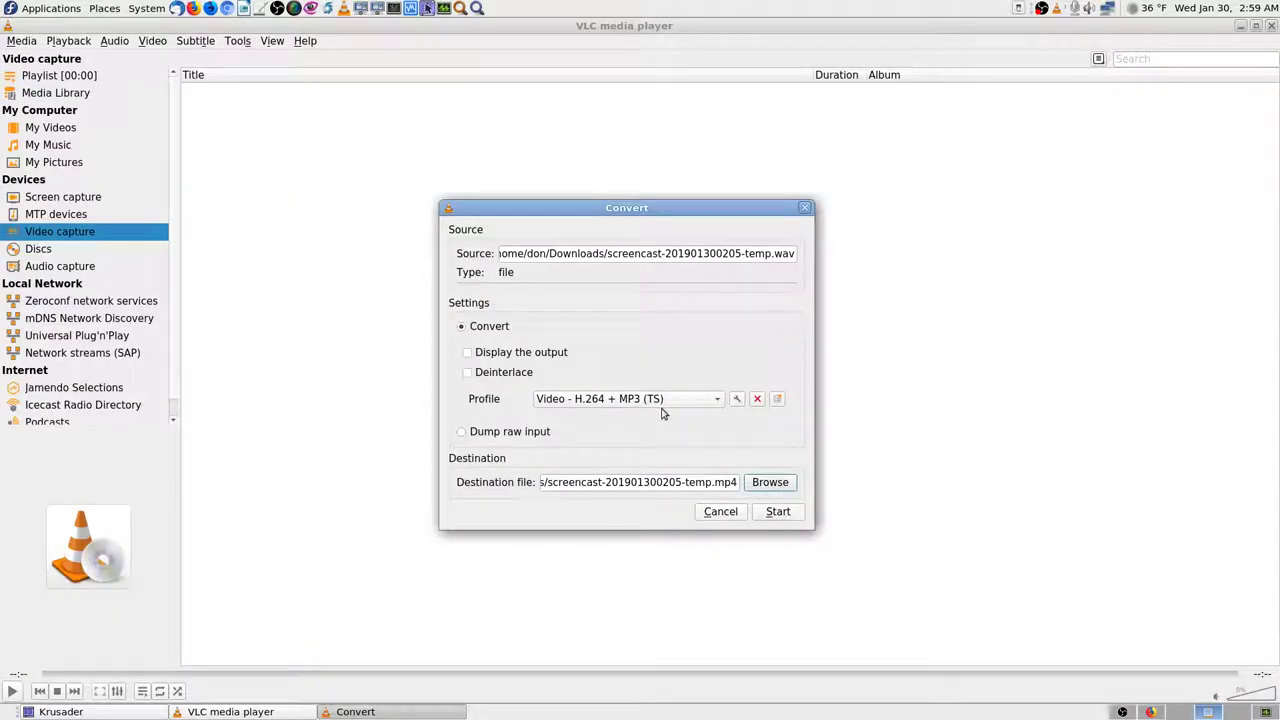
{"action": "left_click", "coordinate": [777, 512]}
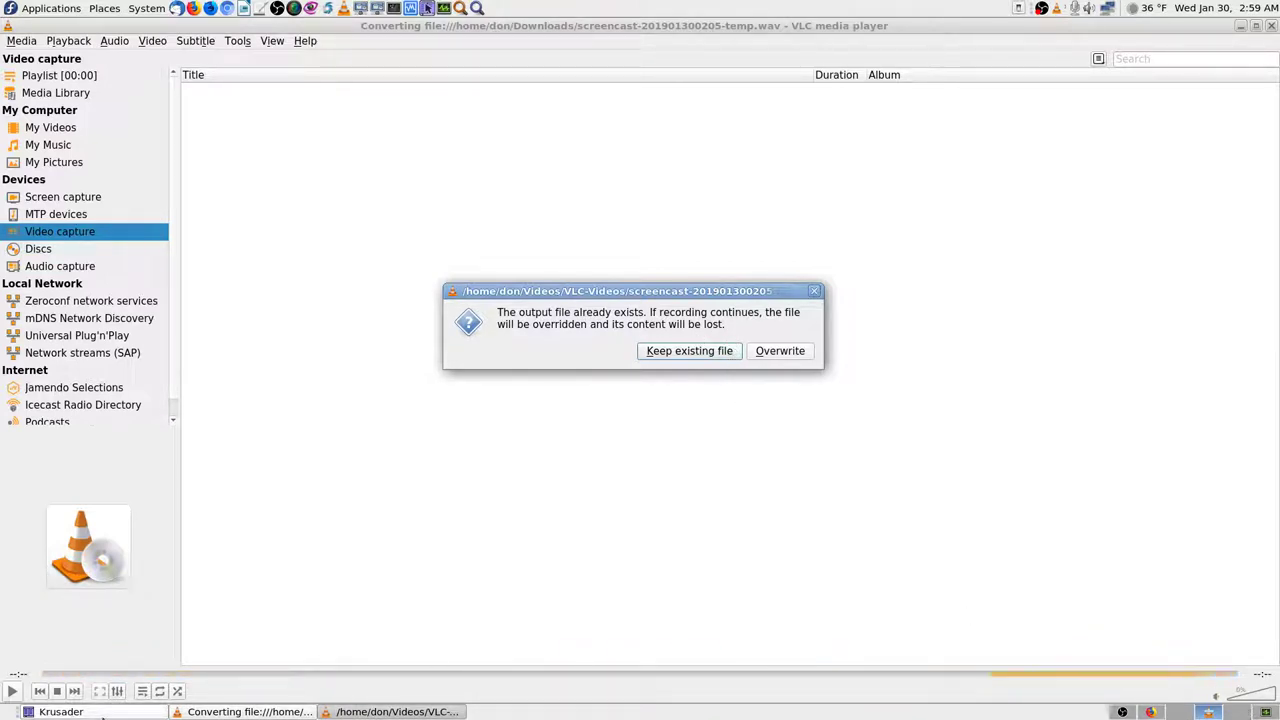
{"action": "left_click", "coordinate": [100, 712]}
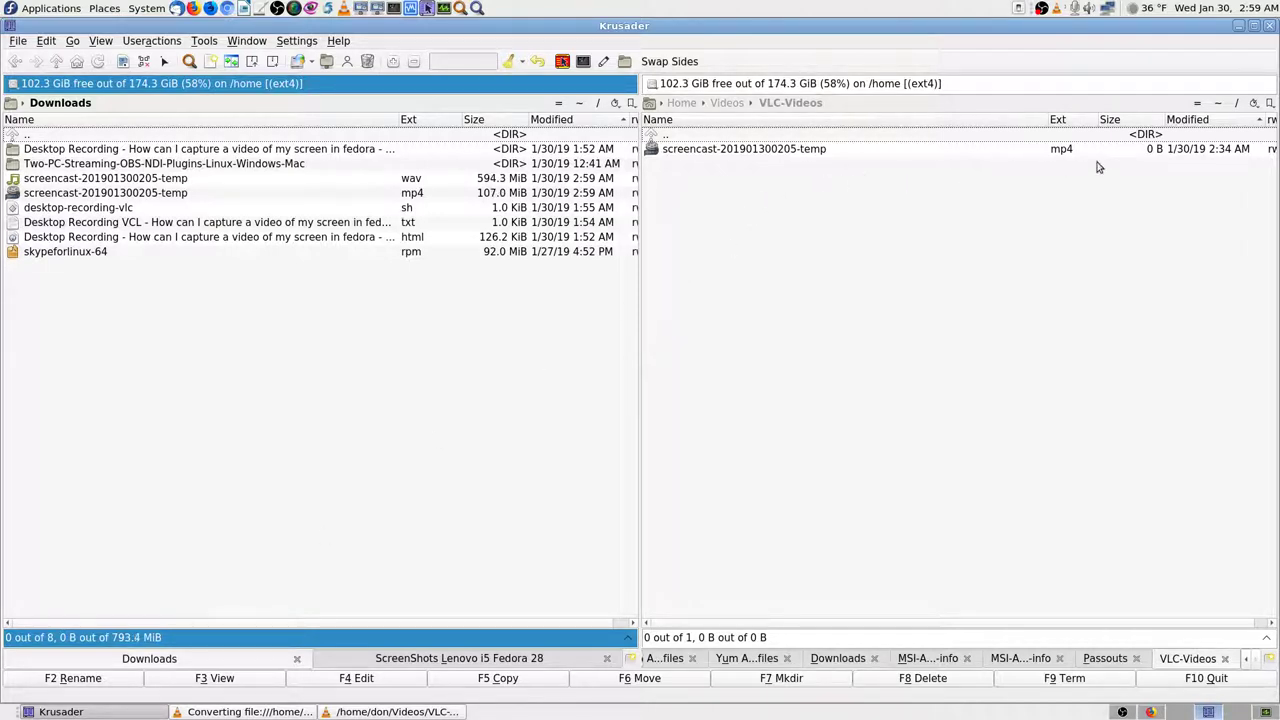
{"action": "left_click", "coordinate": [286, 714]}
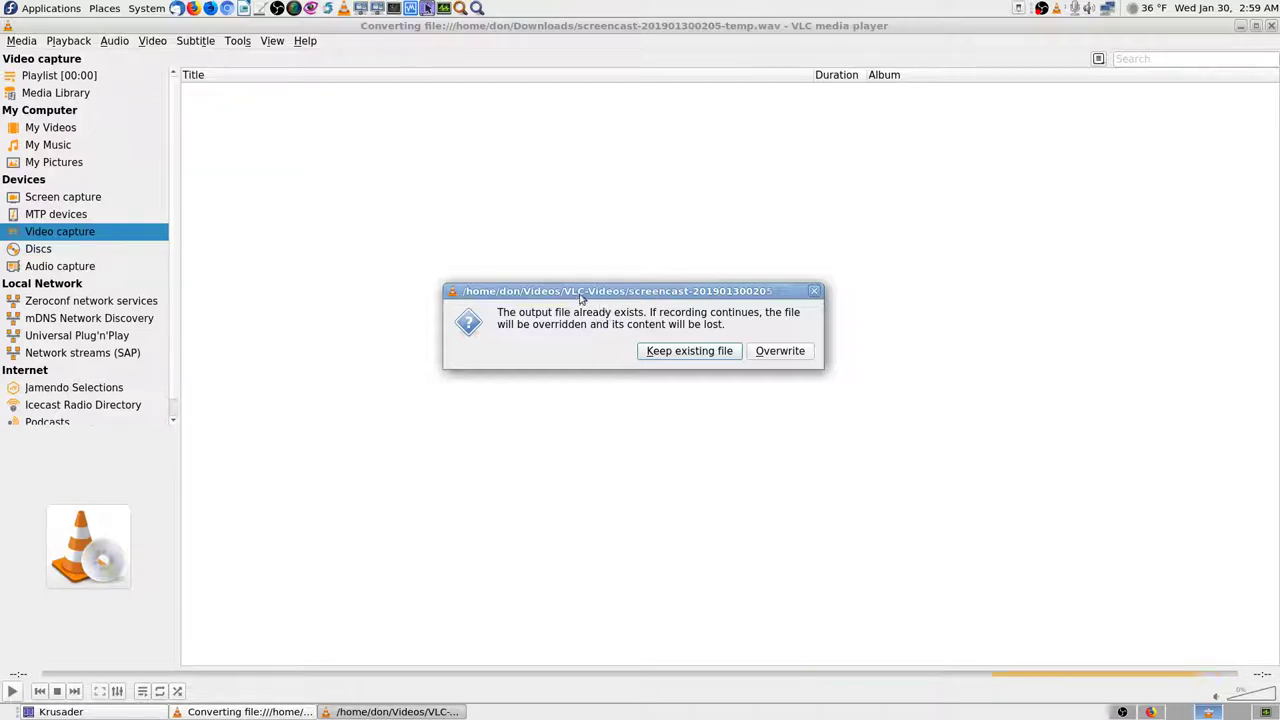
{"action": "left_click", "coordinate": [799, 351]}
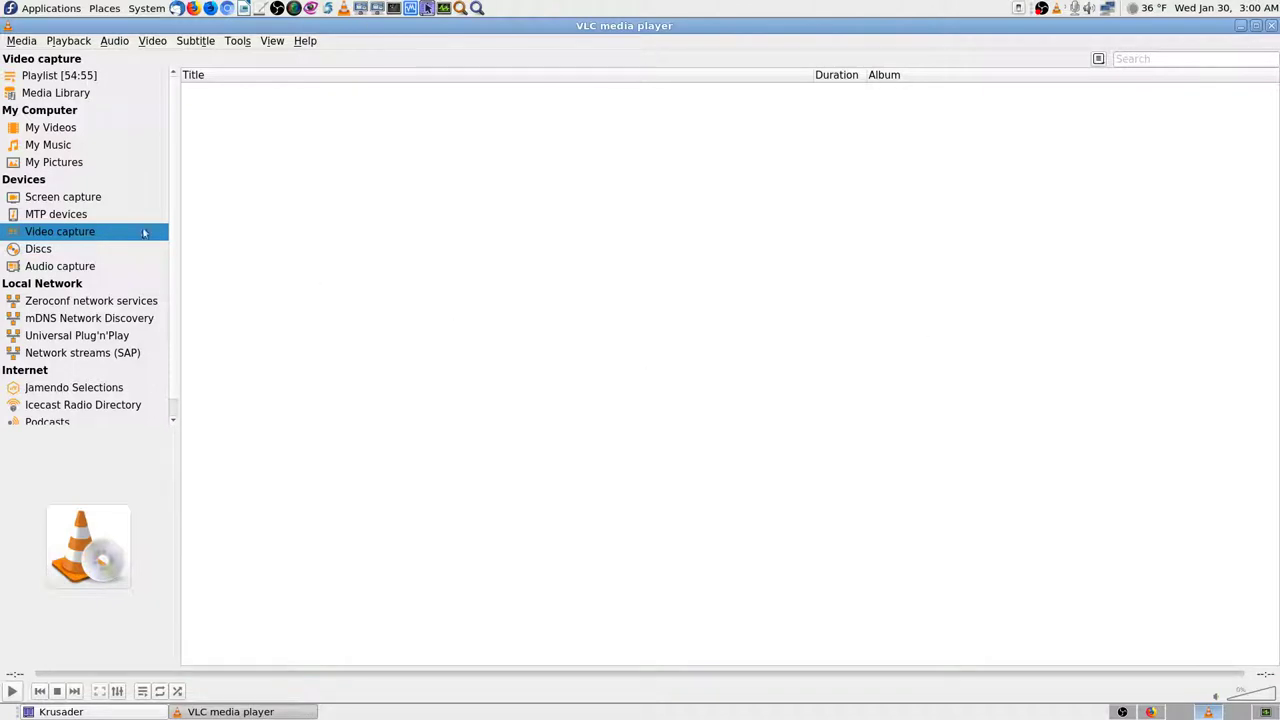
{"action": "left_click", "coordinate": [155, 716]}
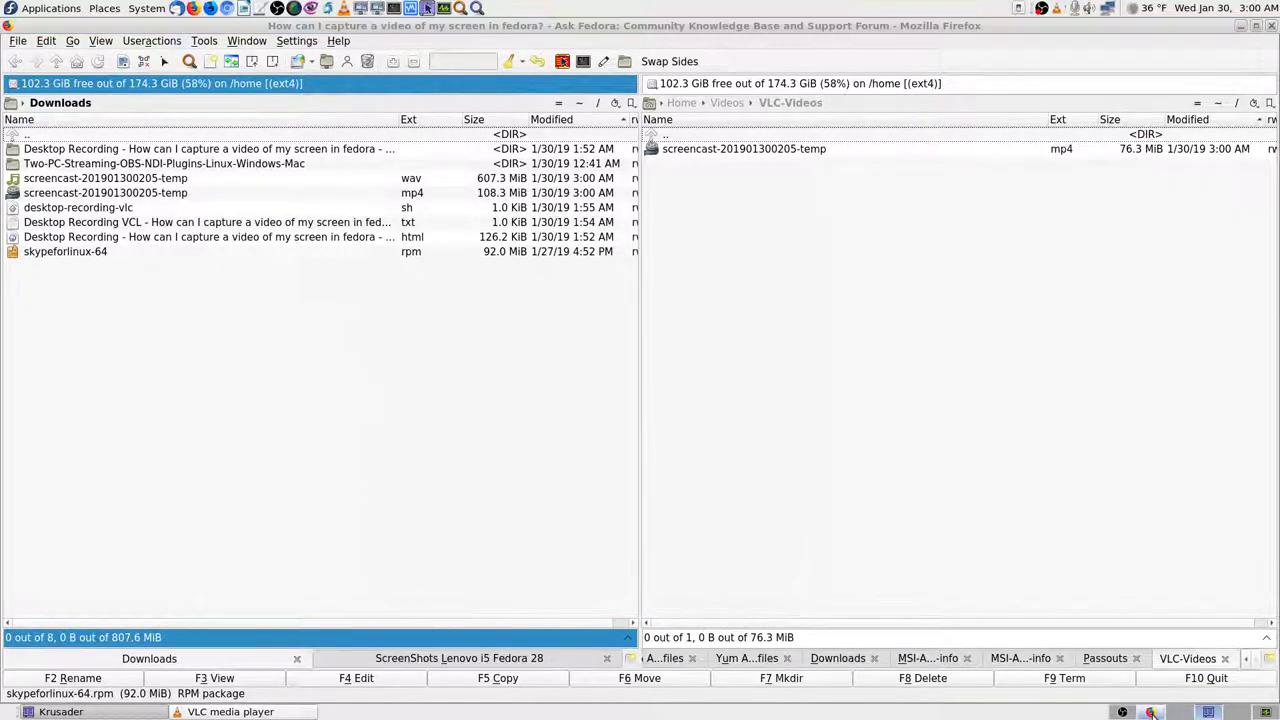
{"action": "left_click", "coordinate": [1150, 711]}
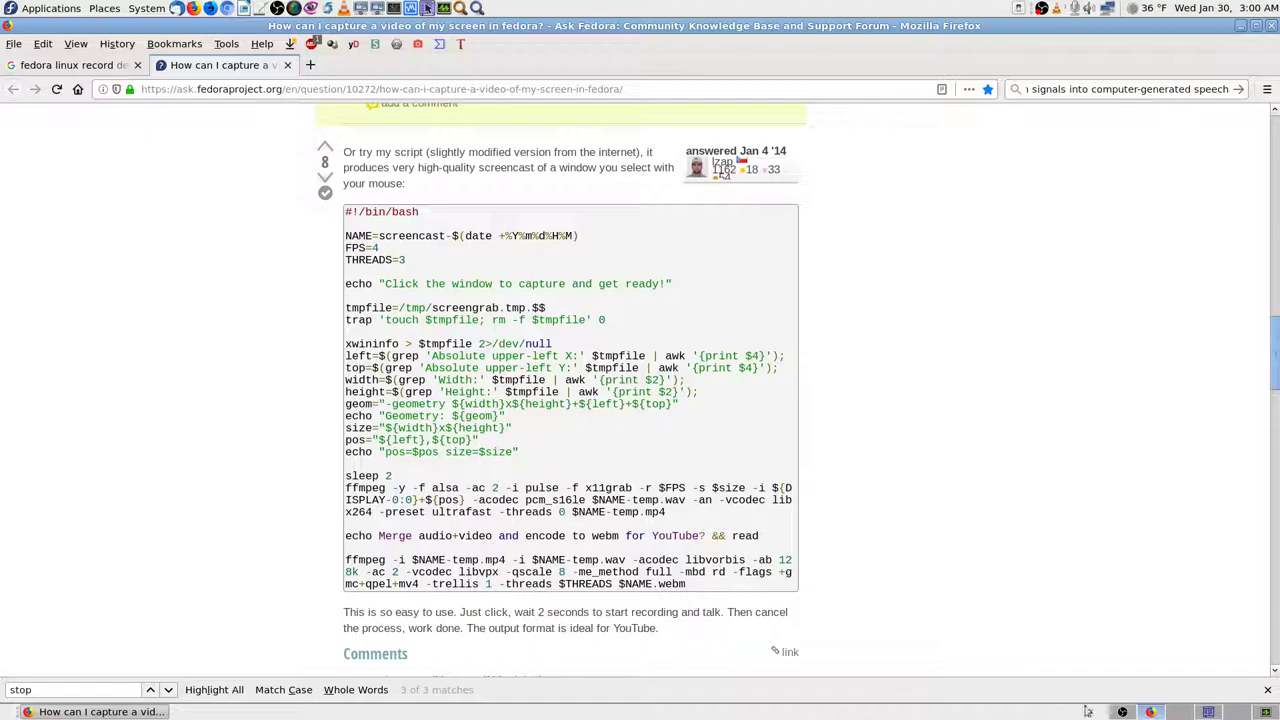
{"action": "left_click", "coordinate": [1208, 711]}
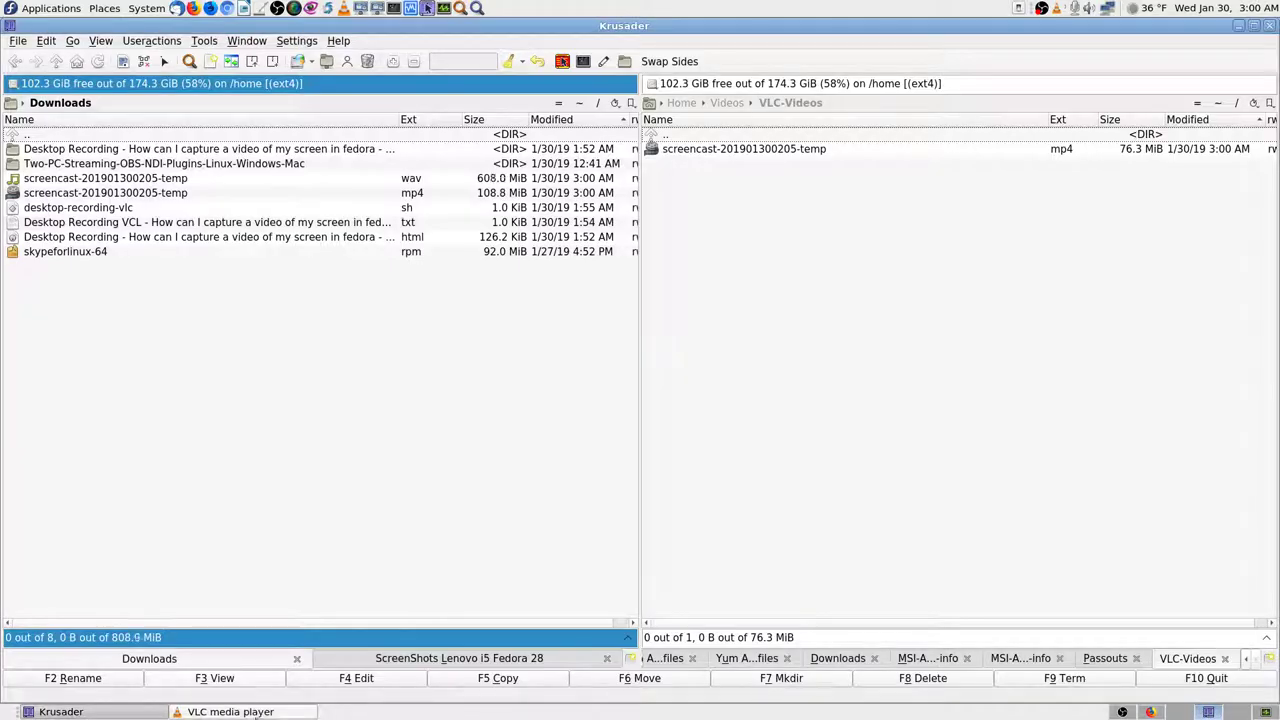
{"action": "left_click", "coordinate": [257, 715]}
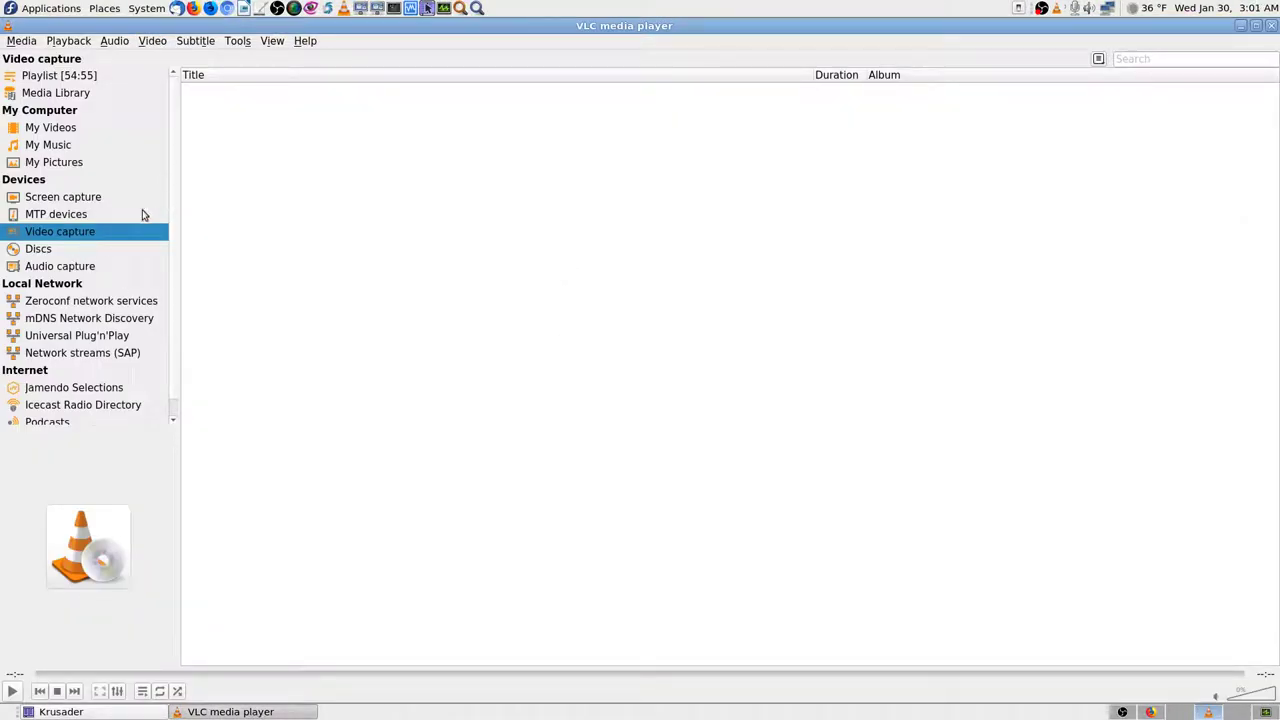
{"action": "left_click", "coordinate": [22, 41]}
{"action": "left_click", "coordinate": [31, 57]}
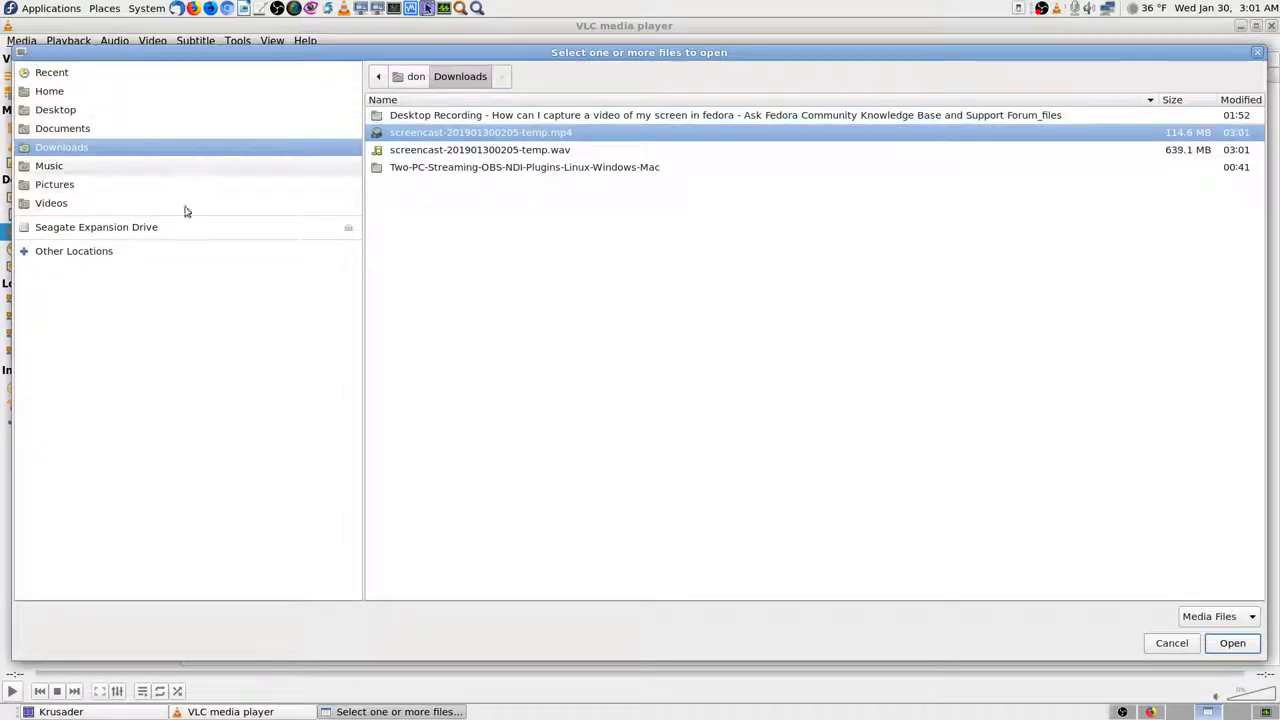
{"action": "left_click", "coordinate": [62, 204]}
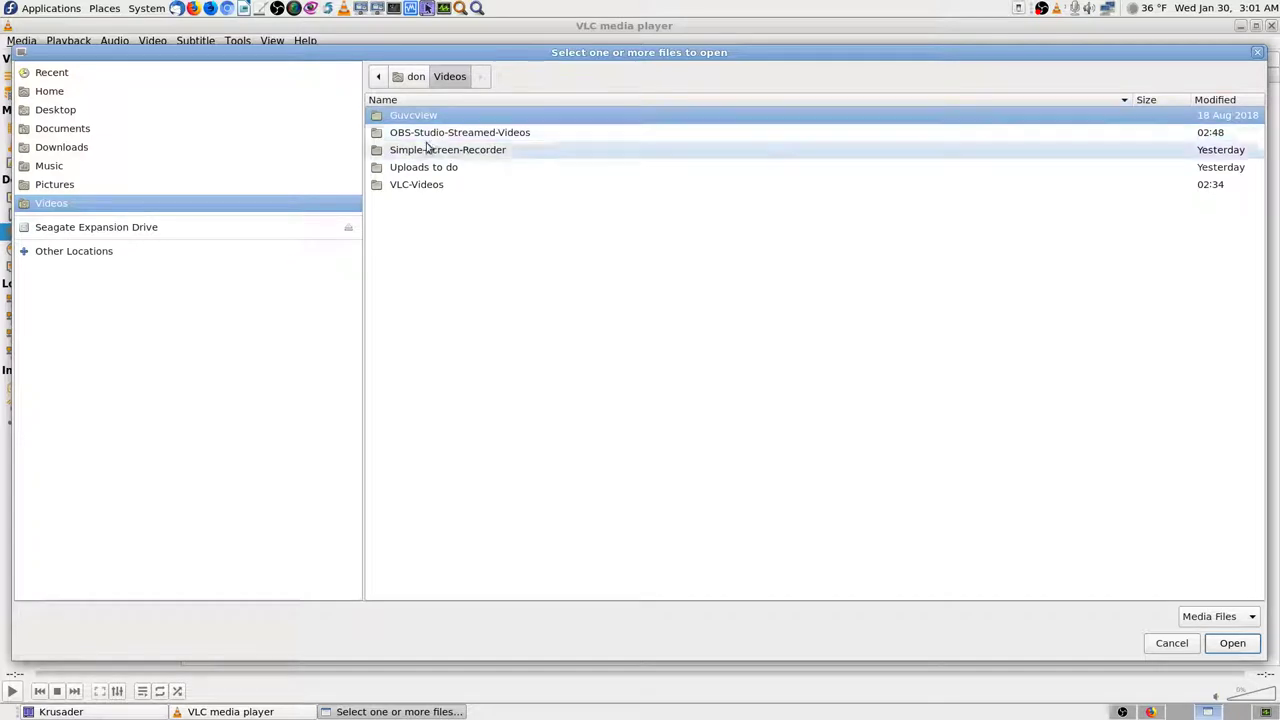
{"action": "double_click", "coordinate": [423, 184]}
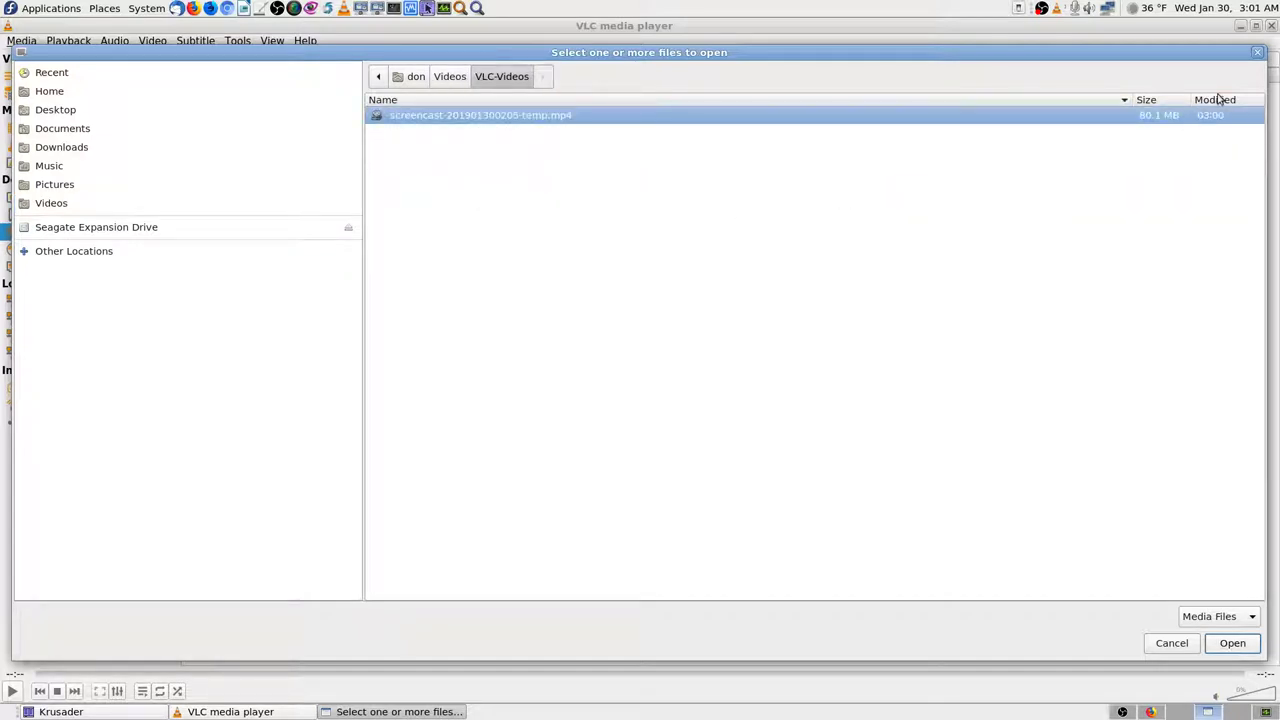
{"action": "left_click", "coordinate": [1218, 99]}
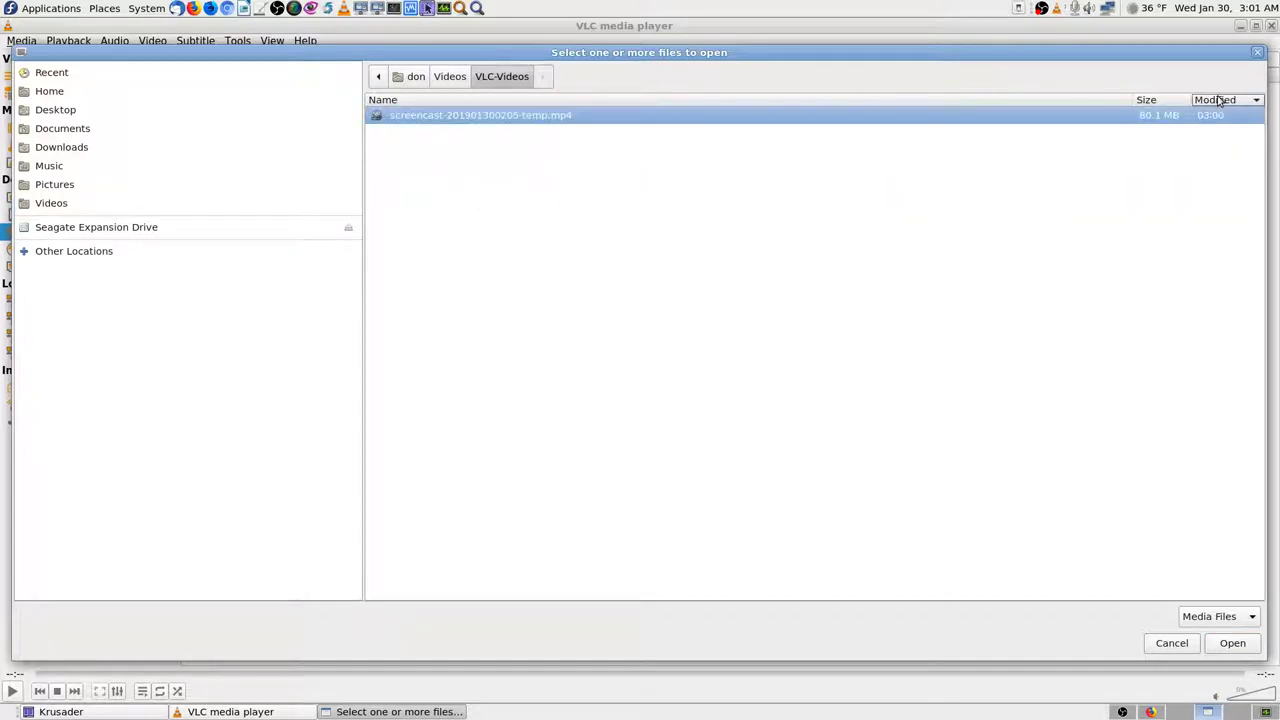
{"action": "left_click", "coordinate": [450, 76]}
{"action": "left_click", "coordinate": [466, 121]}
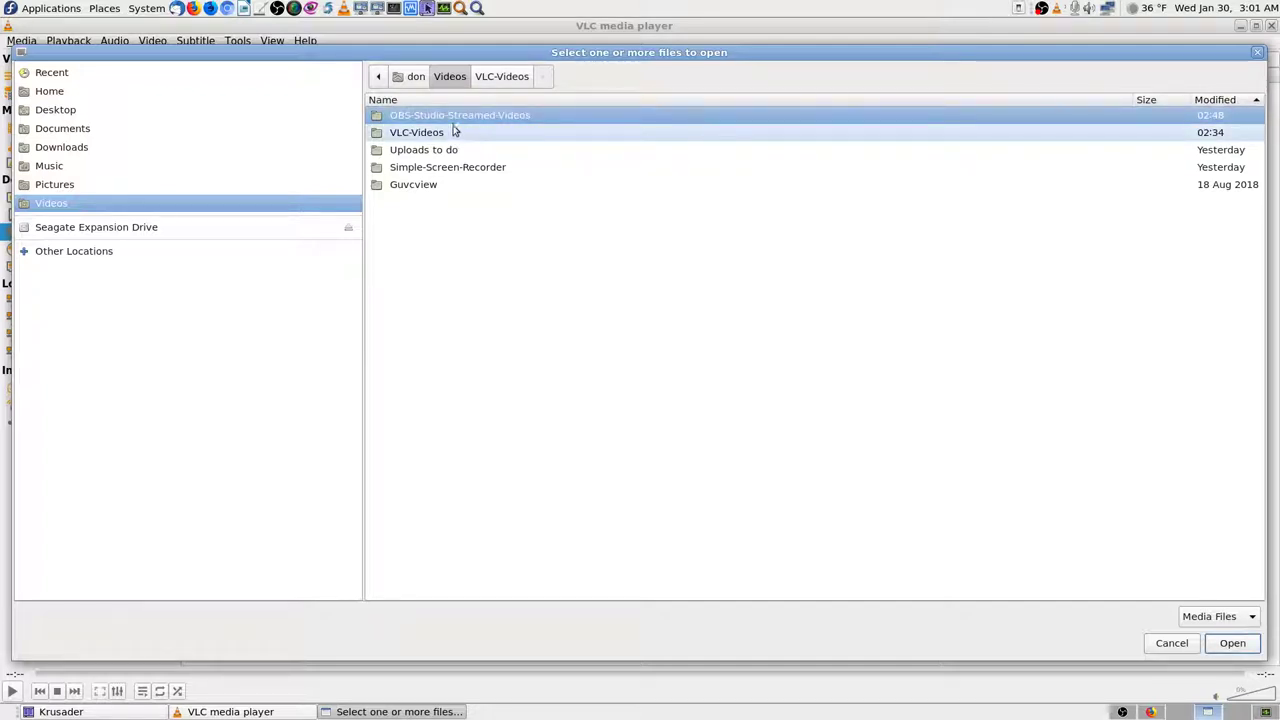
{"action": "double_click", "coordinate": [429, 132]}
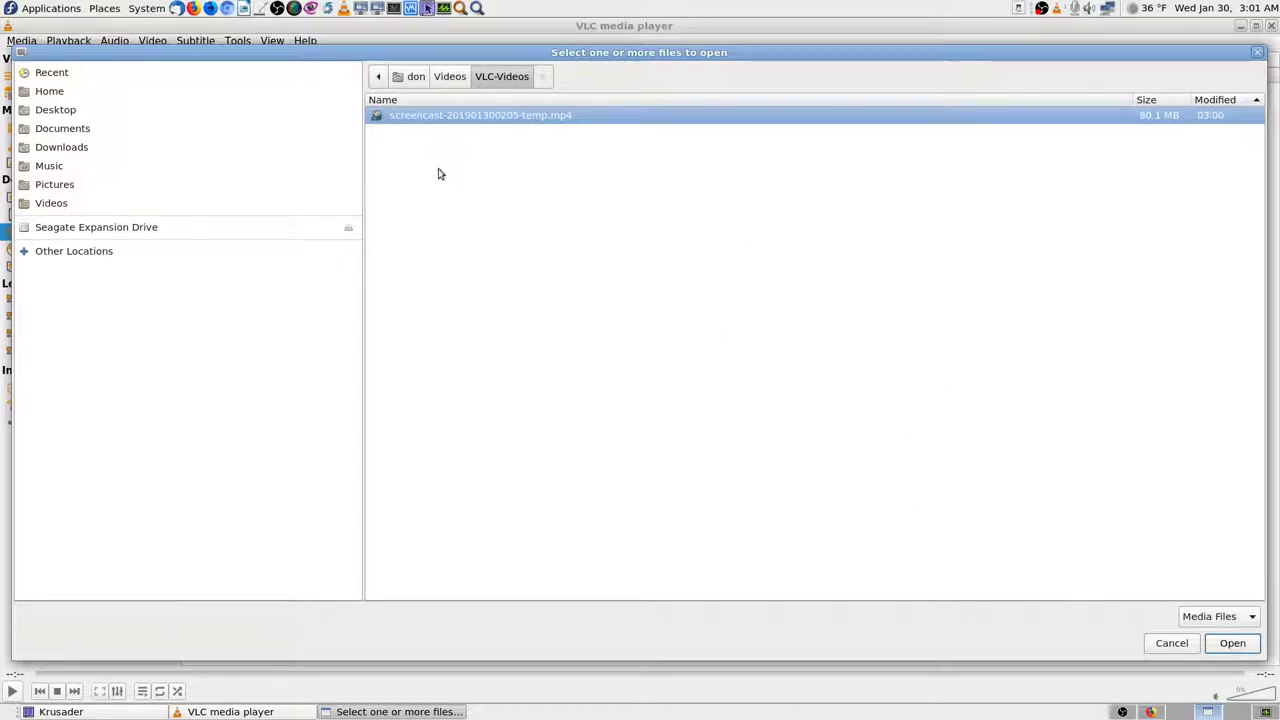
{"action": "left_click", "coordinate": [1232, 643]}
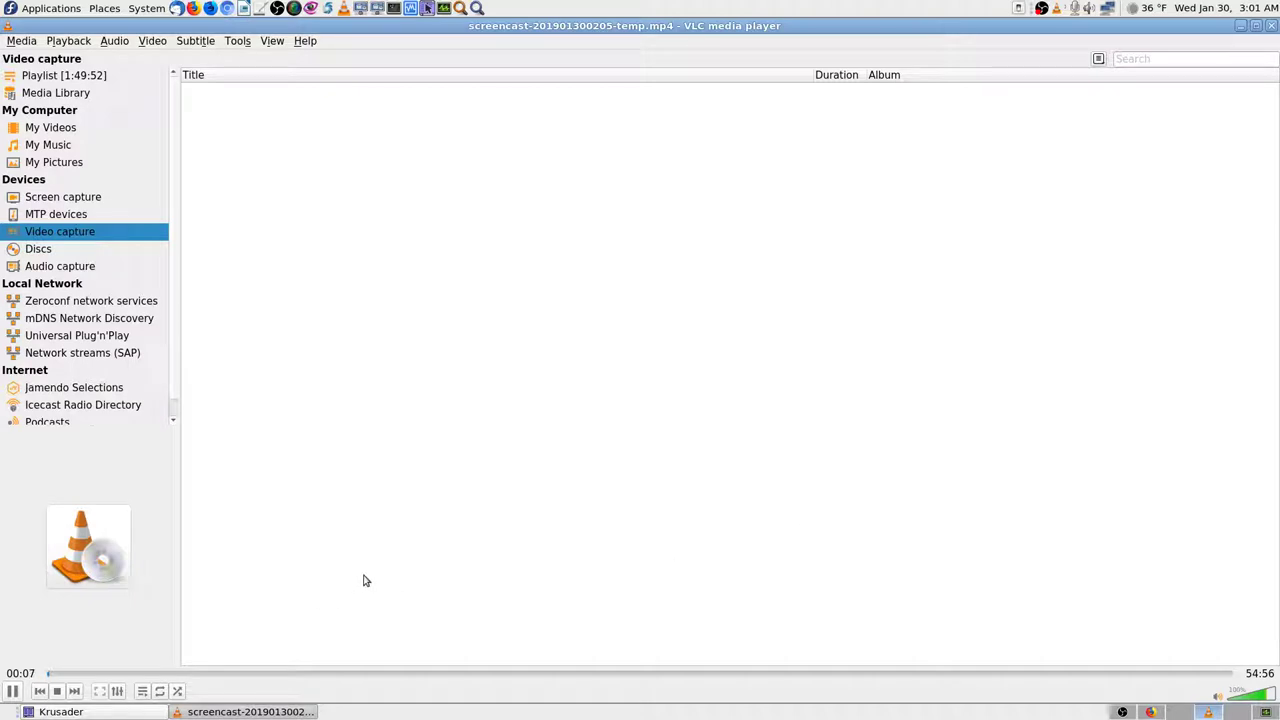
Skim the seek bar through the video to near its end, then stop playback
{"action": "left_click", "coordinate": [143, 676]}
{"action": "left_click", "coordinate": [306, 676]}
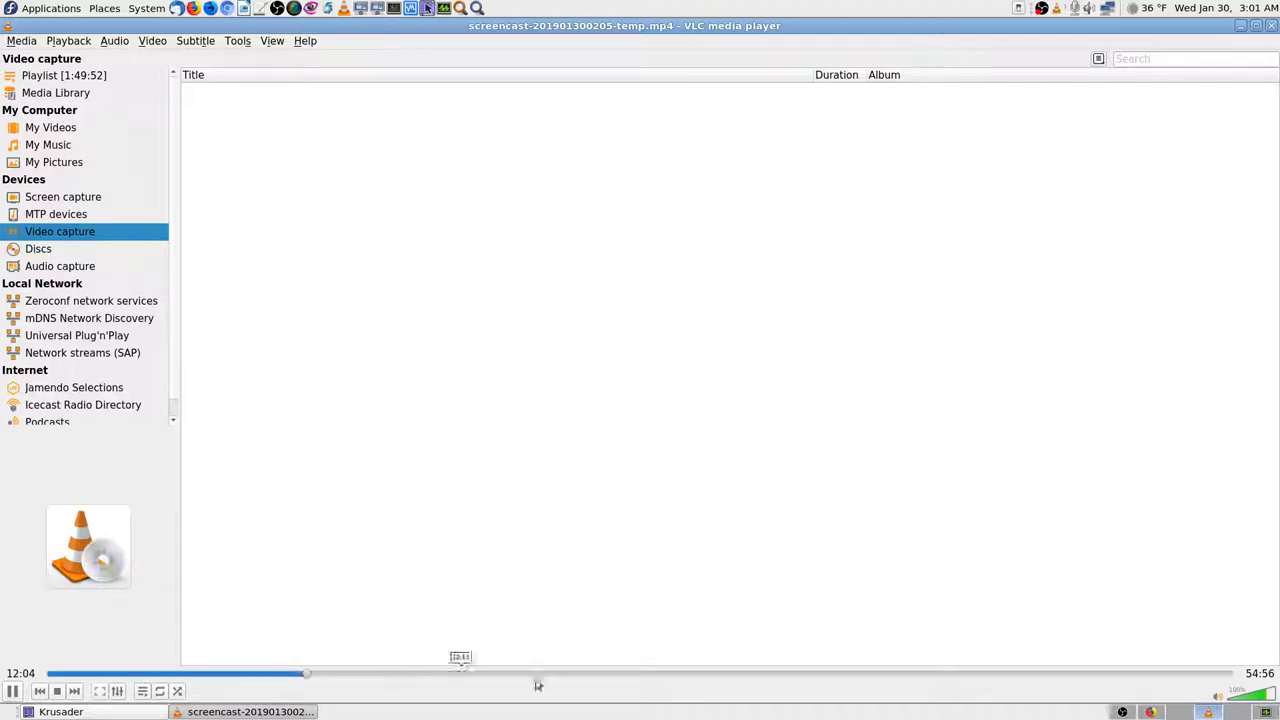
{"action": "left_click", "coordinate": [766, 681]}
{"action": "left_click", "coordinate": [1057, 681]}
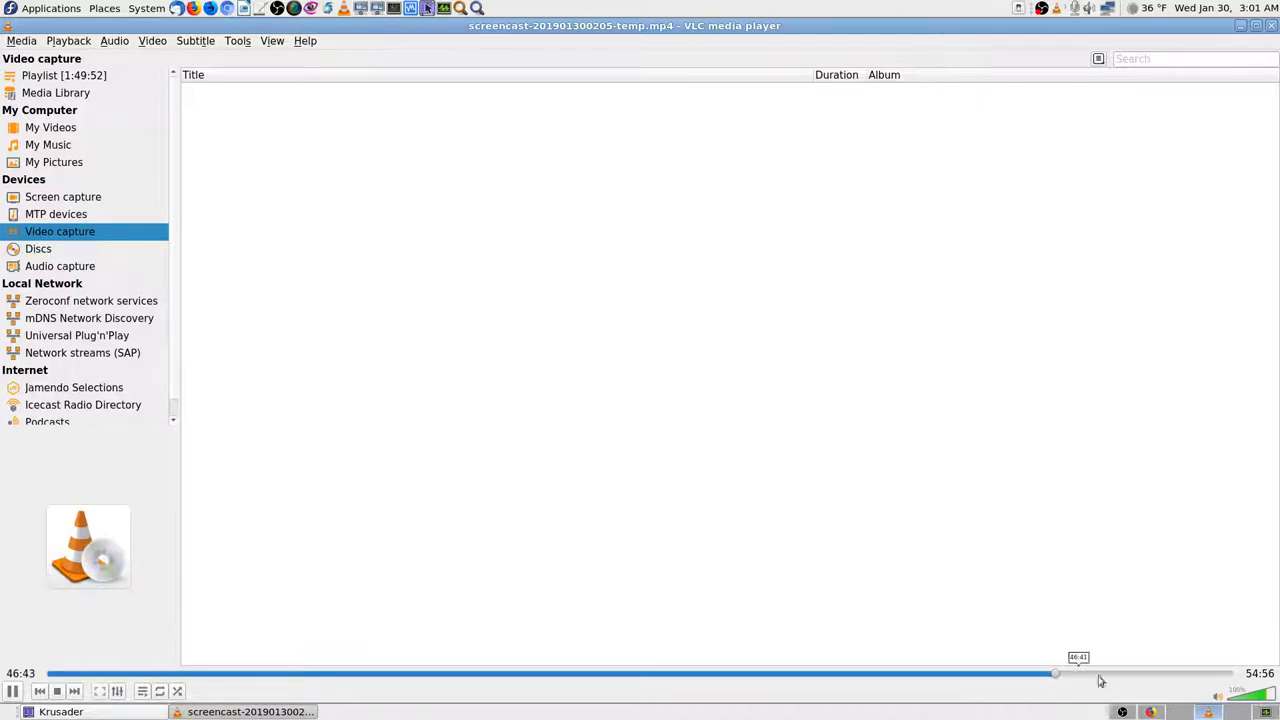
{"action": "left_click", "coordinate": [1199, 681]}
{"action": "left_click", "coordinate": [57, 692]}
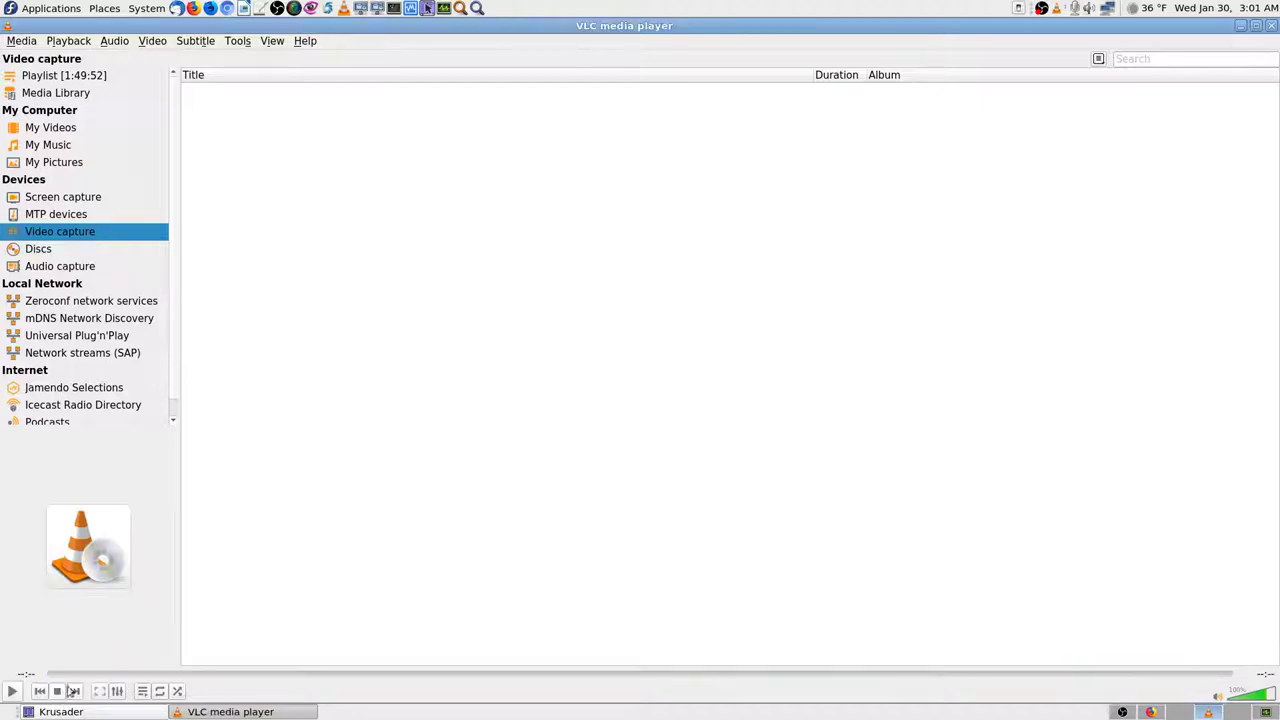
{"action": "left_click", "coordinate": [1272, 28]}
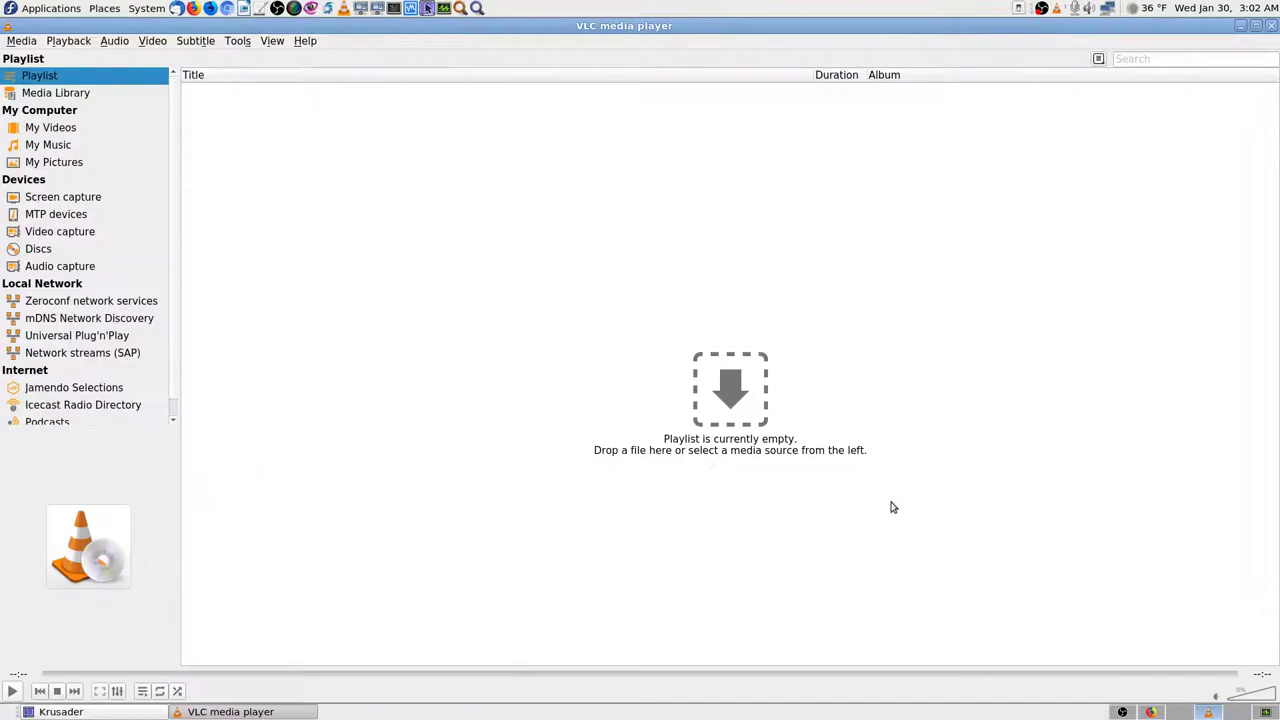
{"action": "left_click", "coordinate": [28, 44]}
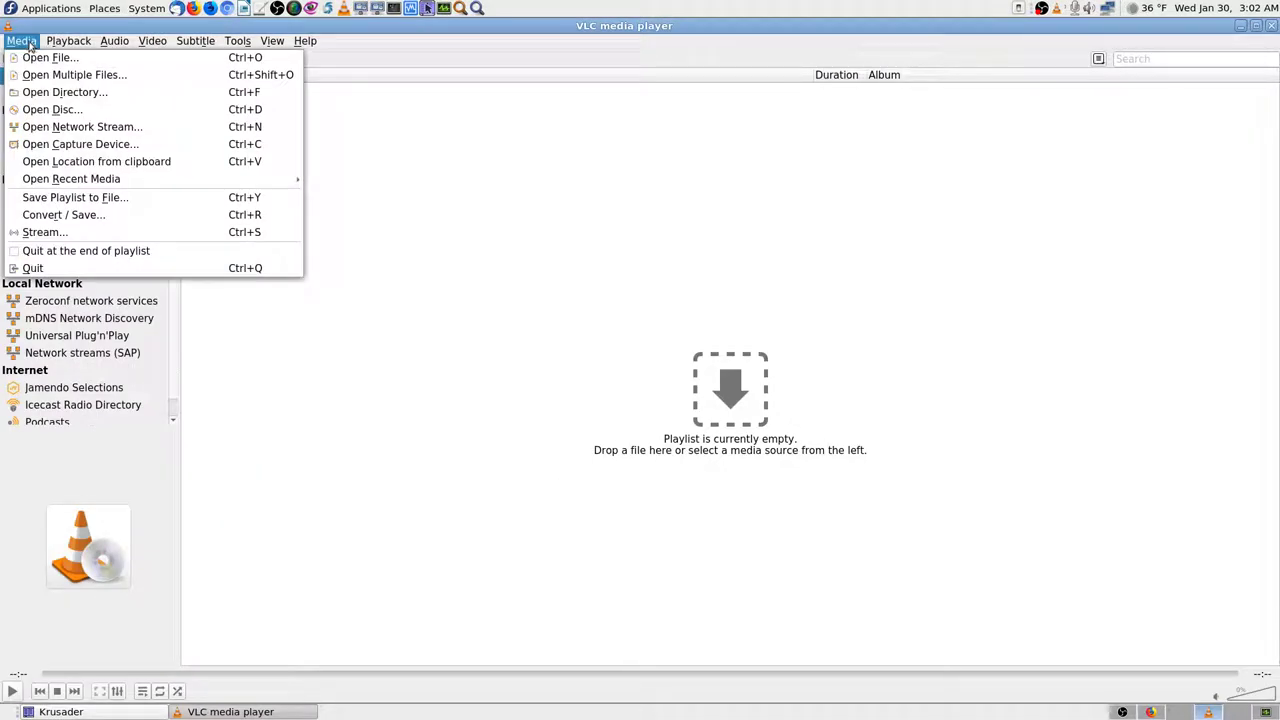
{"action": "left_click", "coordinate": [64, 214]}
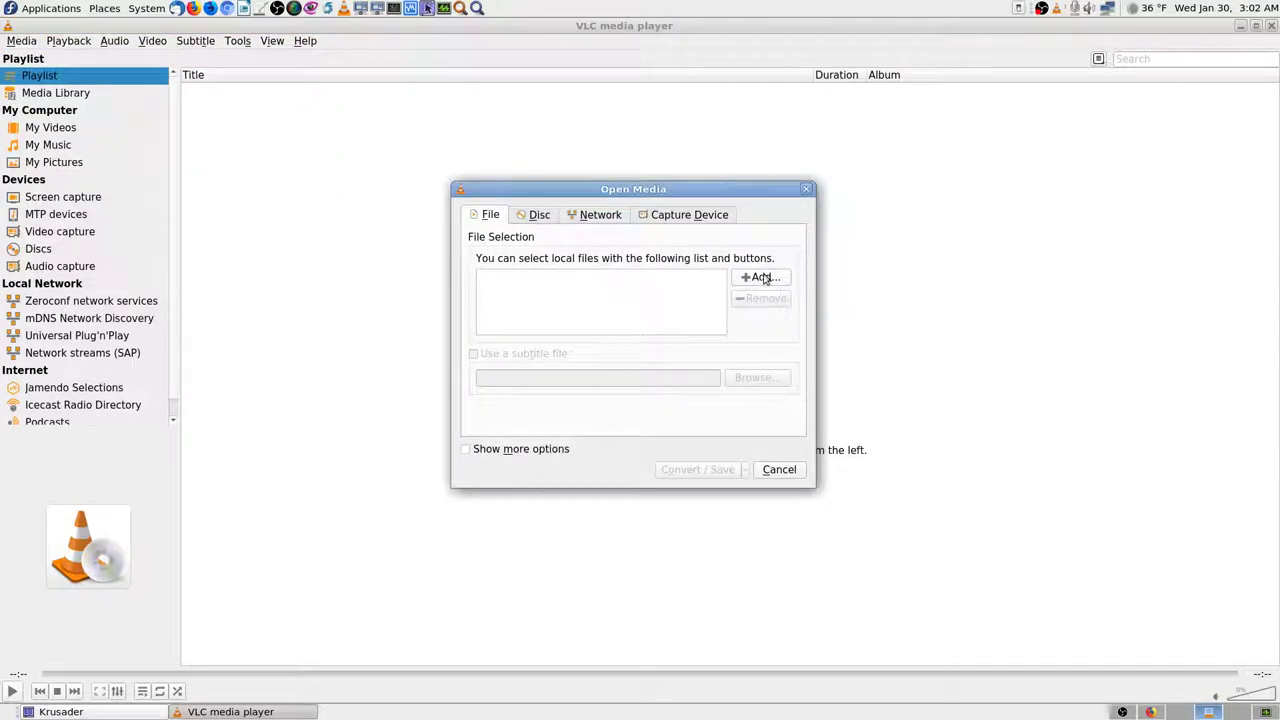
{"action": "left_click", "coordinate": [762, 280]}
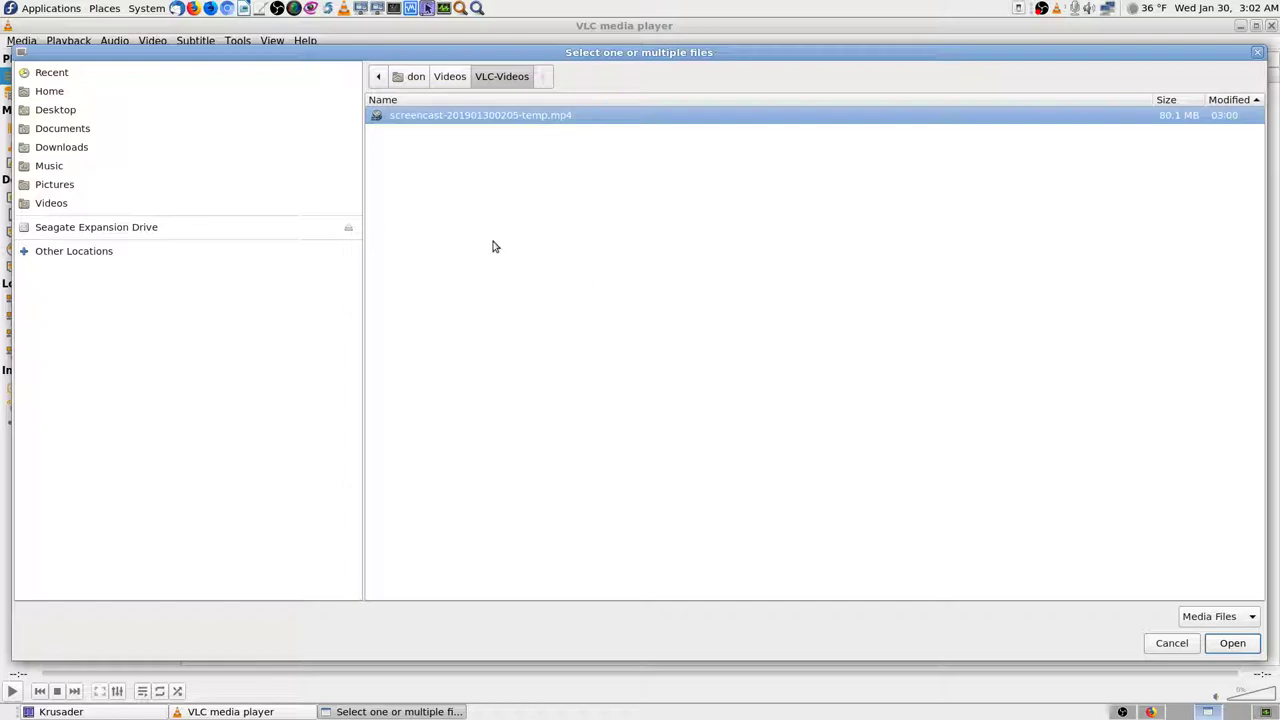
{"action": "left_click", "coordinate": [82, 147]}
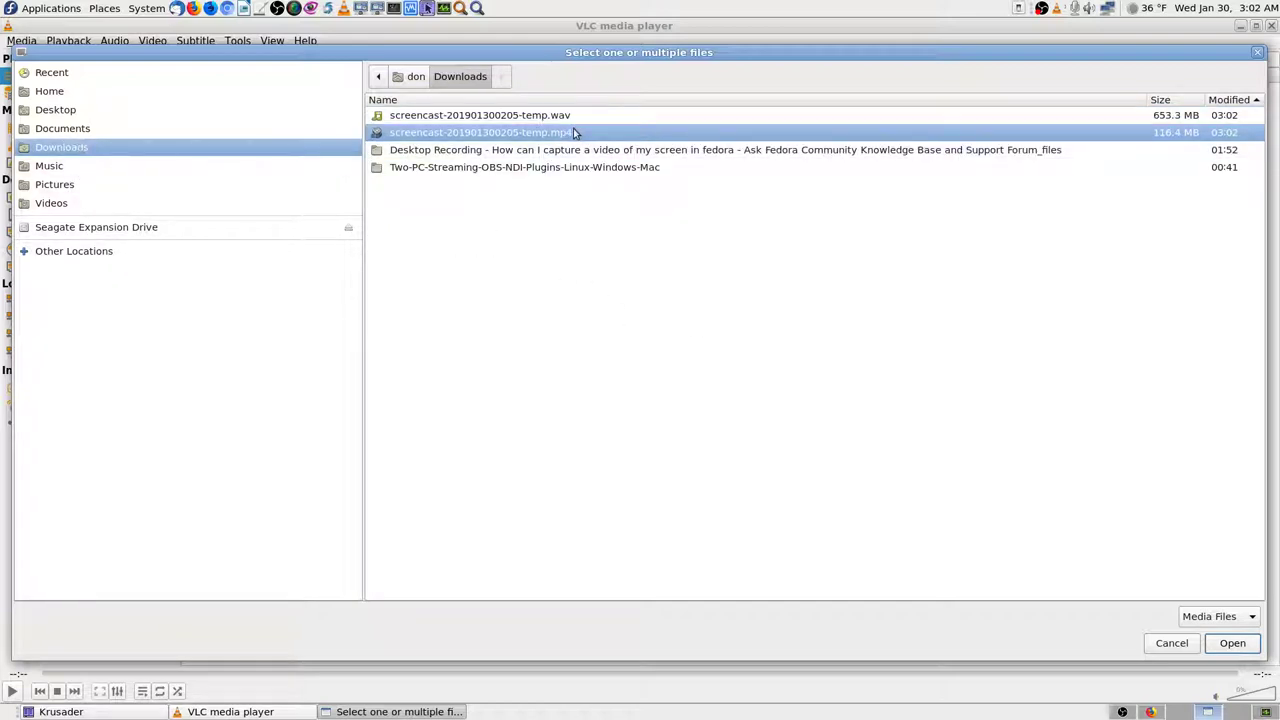
{"action": "left_click", "coordinate": [573, 118], "text": "ctrl"}
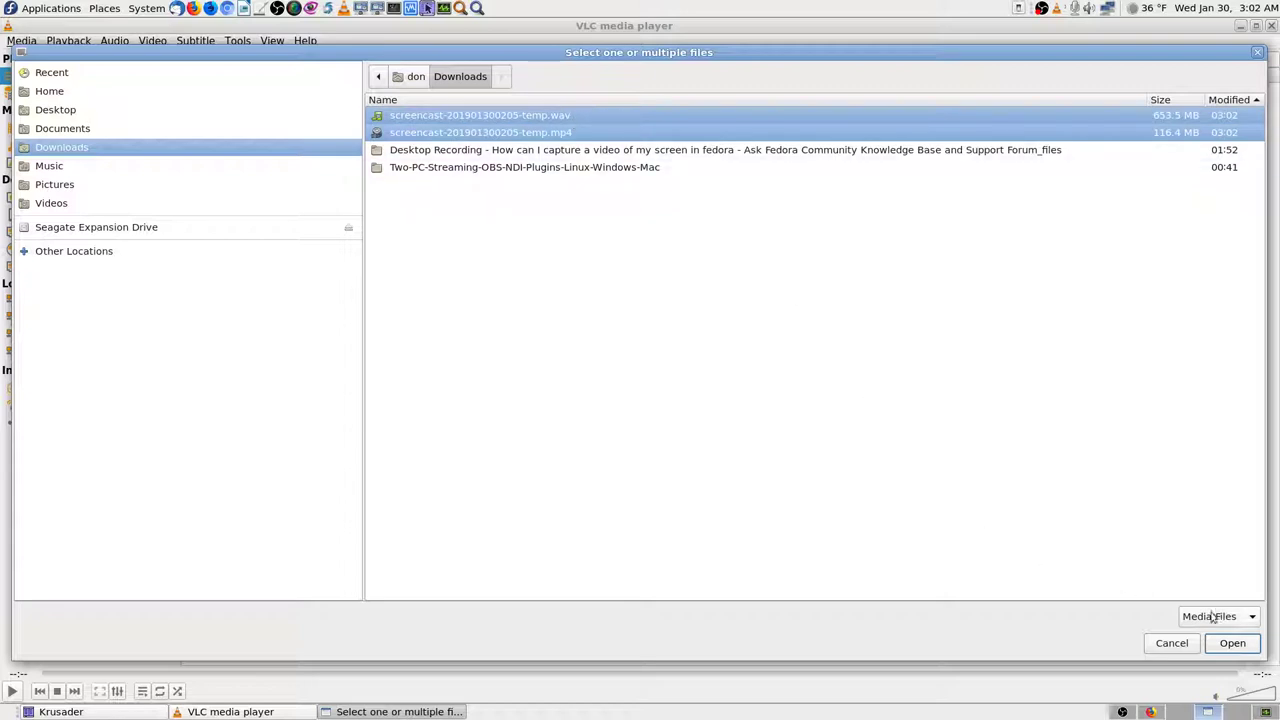
{"action": "left_click", "coordinate": [1230, 645]}
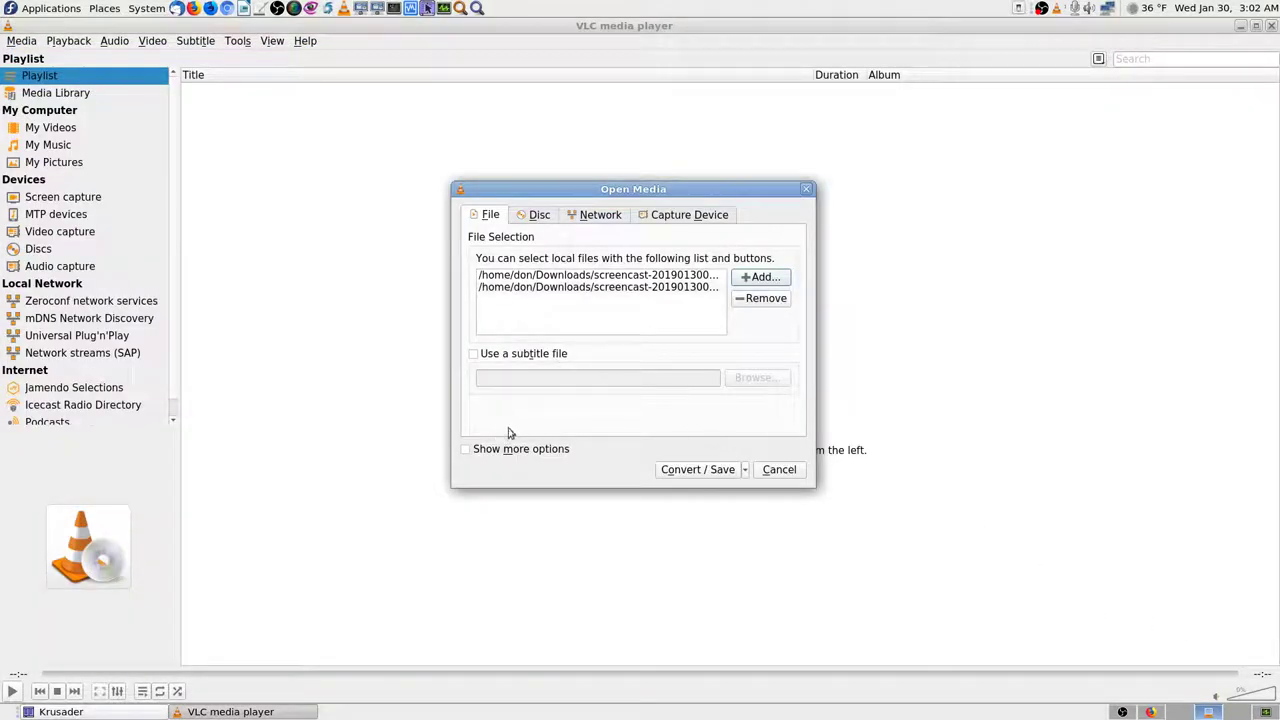
Toggle the extra input options and open the Convert / Save dropdown
{"action": "left_click", "coordinate": [466, 451]}
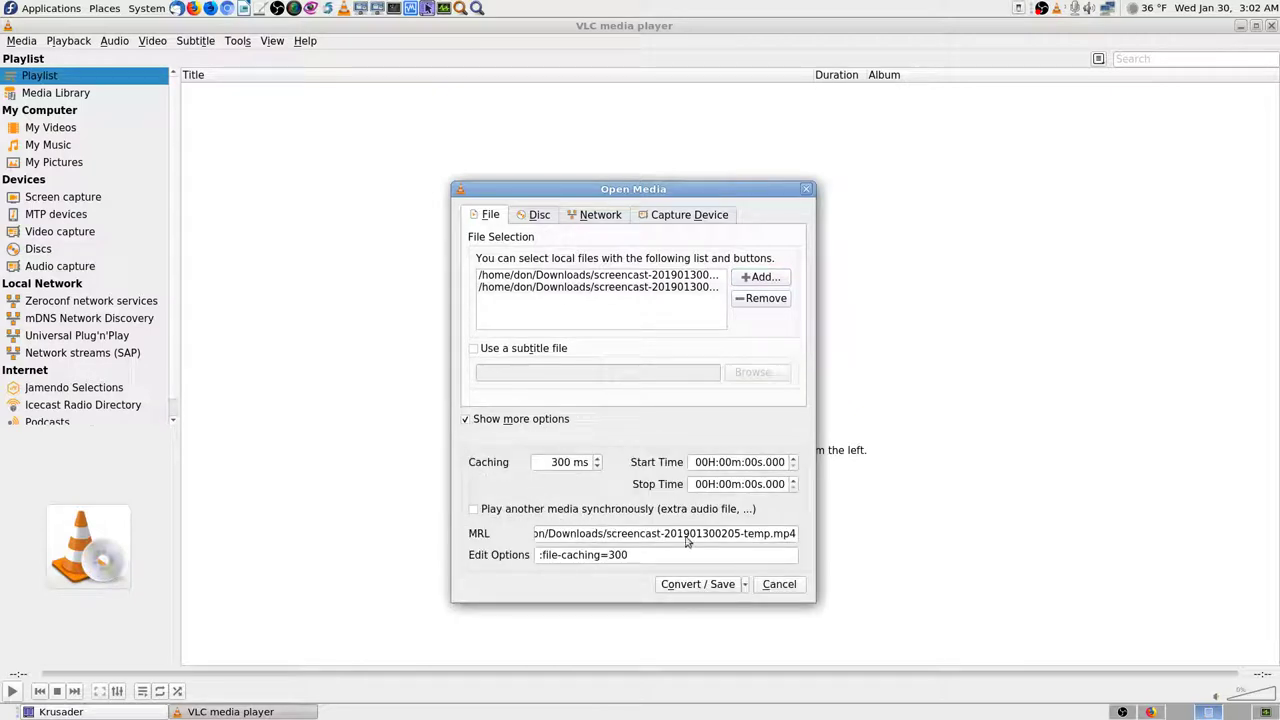
{"action": "left_click", "coordinate": [466, 421]}
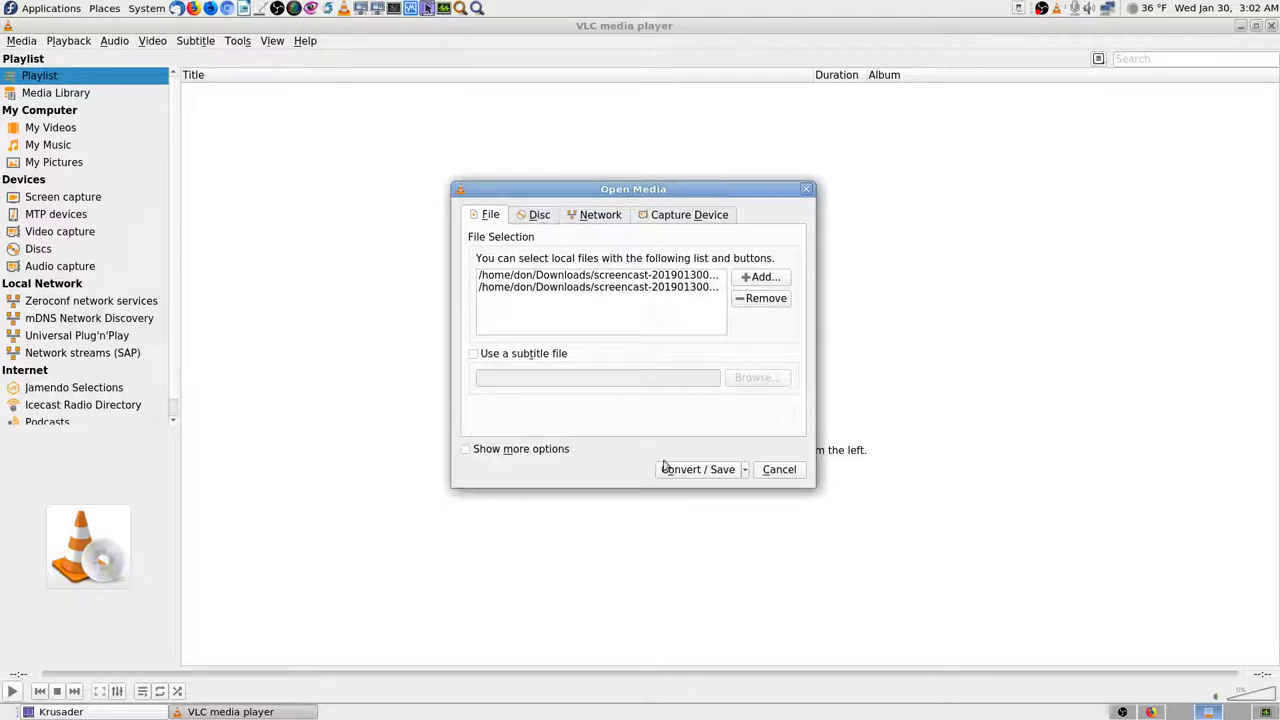
{"action": "left_click", "coordinate": [745, 470]}
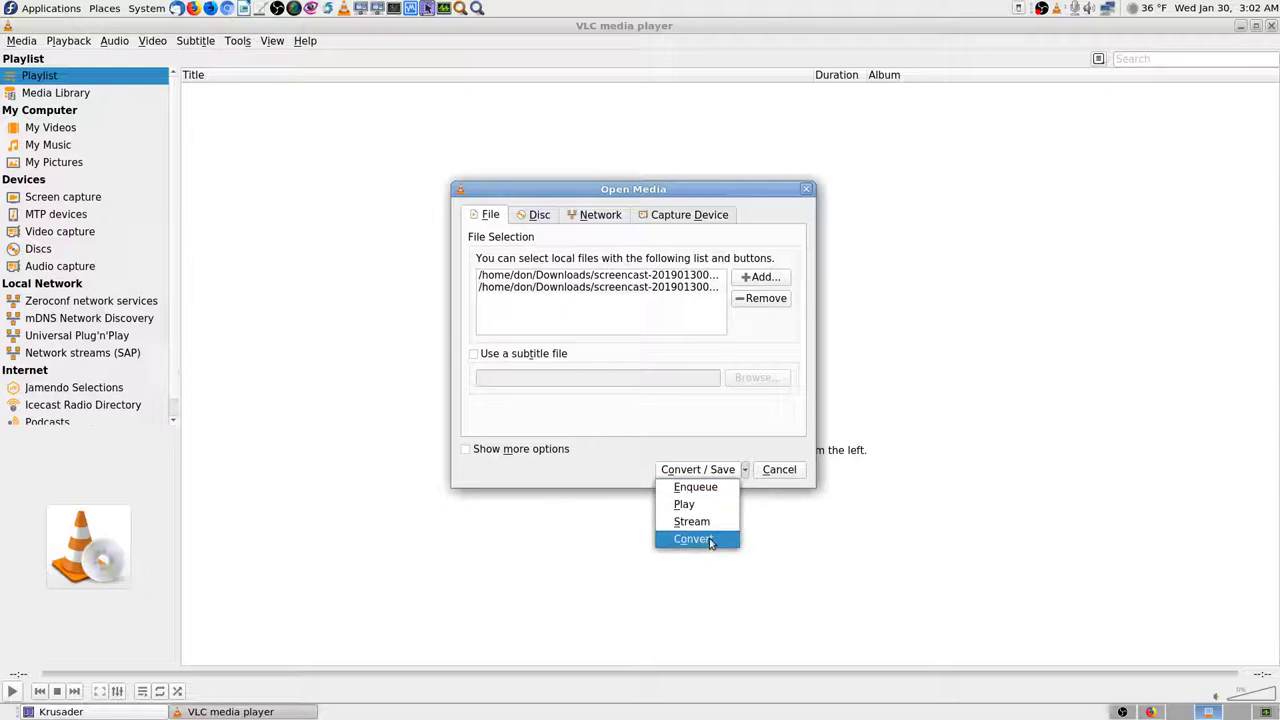
Convert both files with Video - VP80 + Vorbis (Webm), appending '-converted' to filenames, and start
{"action": "left_click", "coordinate": [711, 541]}
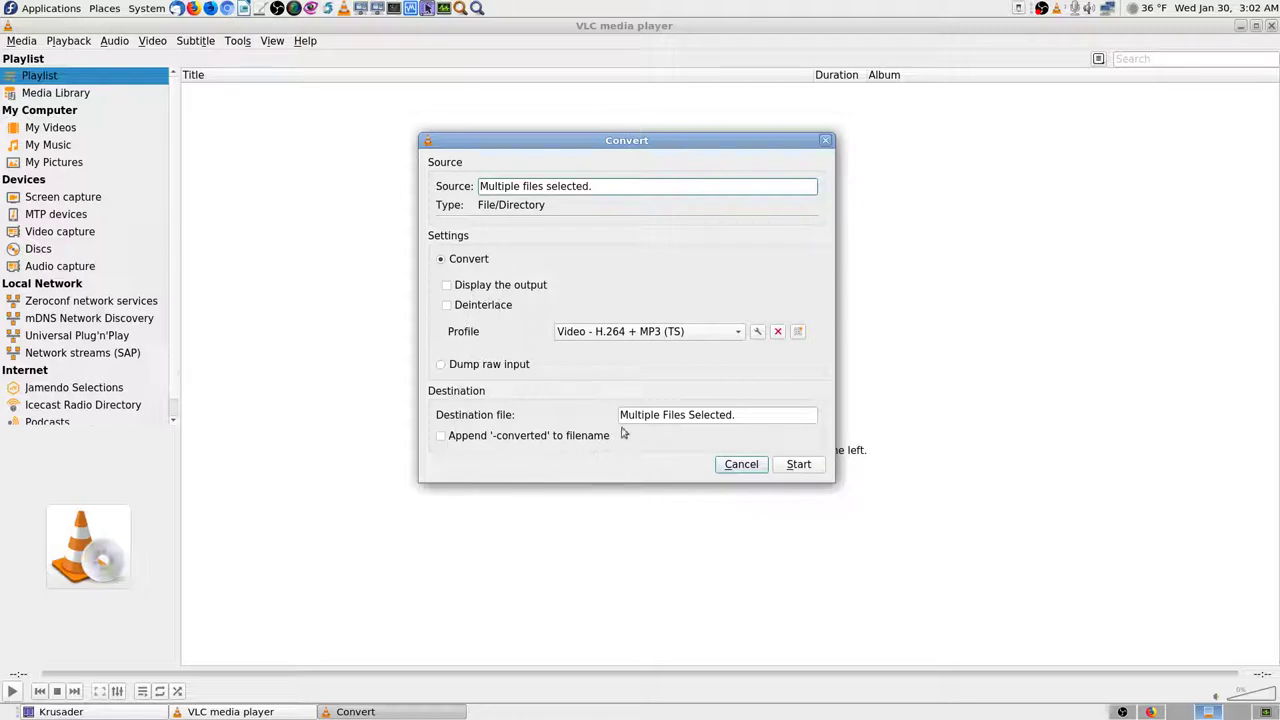
{"action": "left_click", "coordinate": [441, 437]}
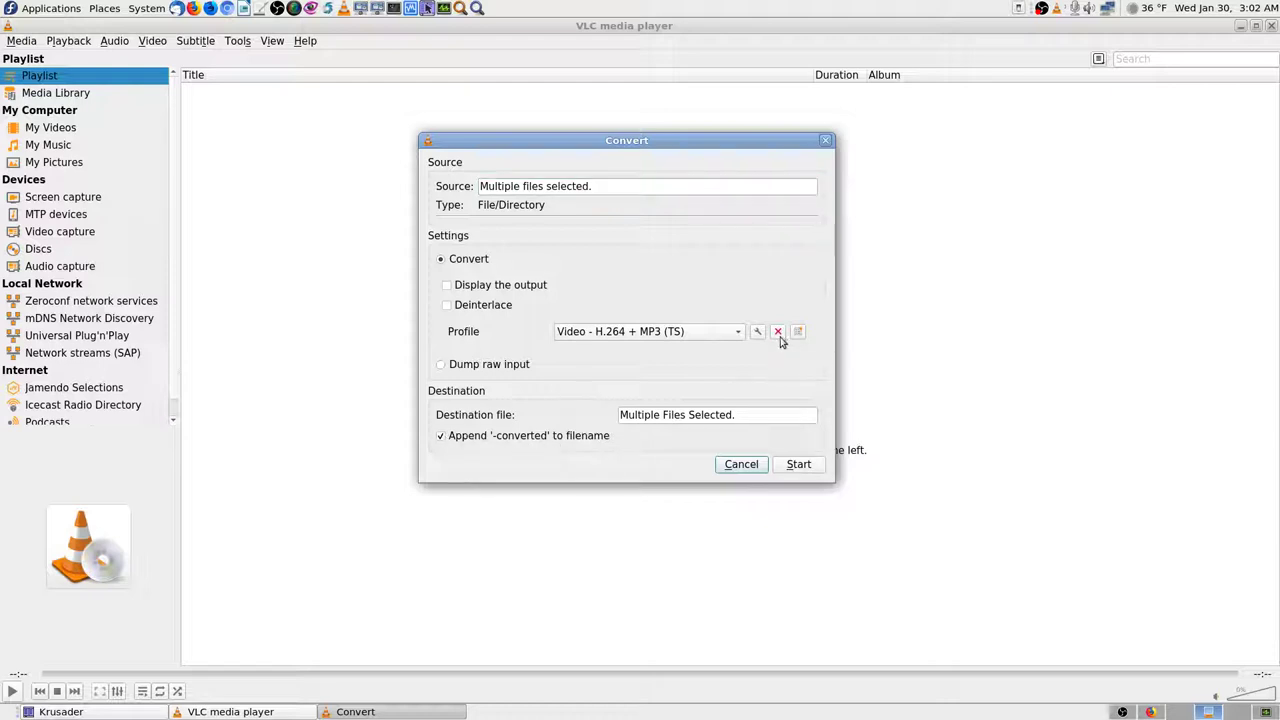
{"action": "left_click", "coordinate": [740, 333]}
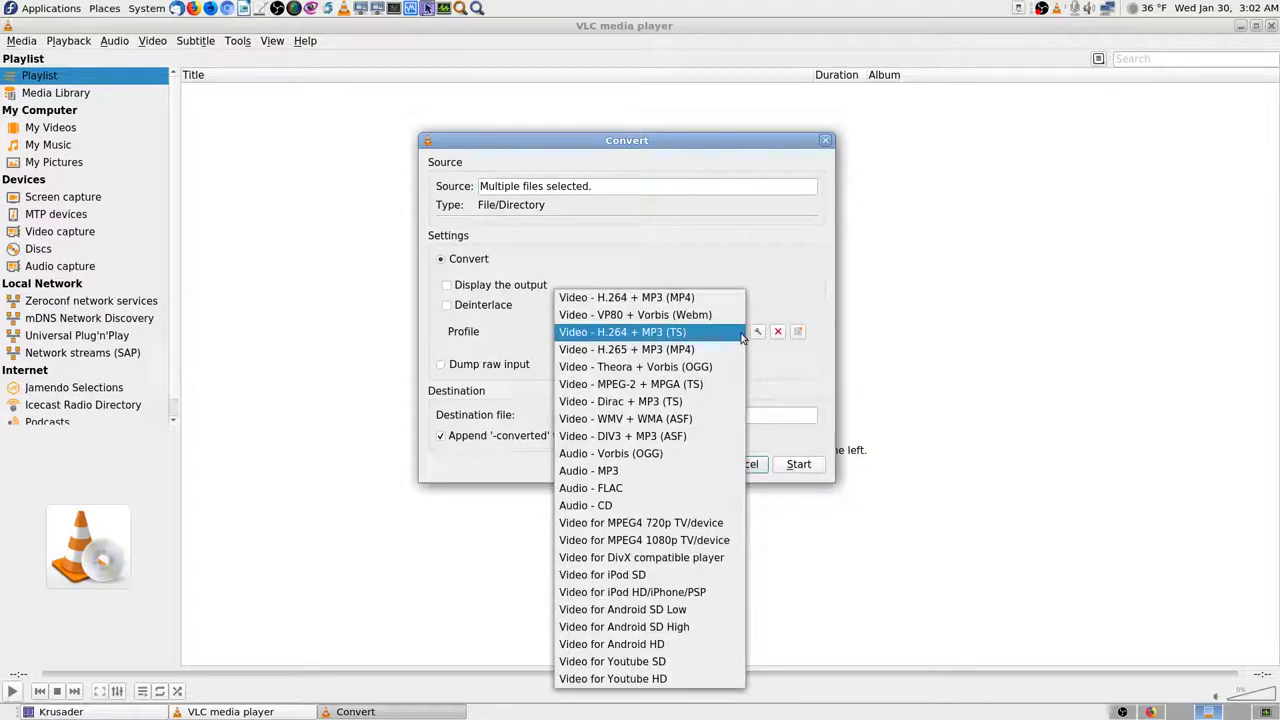
{"action": "left_click", "coordinate": [694, 316]}
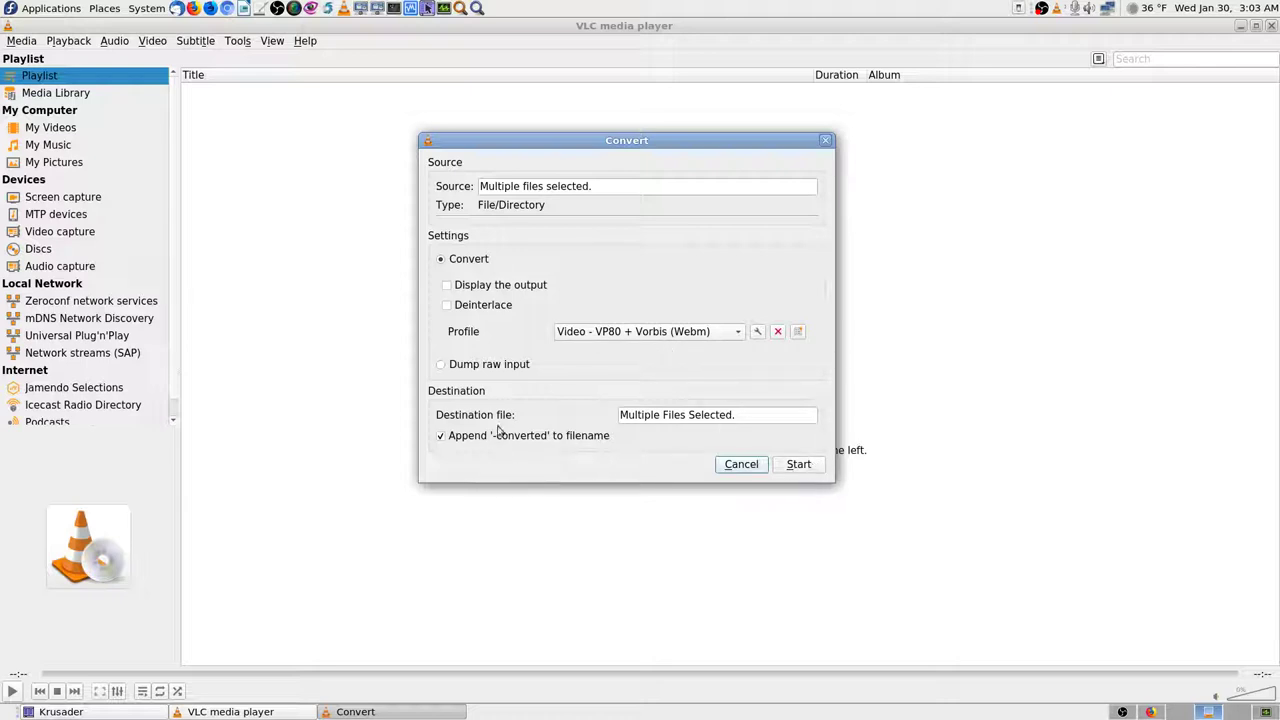
{"action": "left_click", "coordinate": [805, 467]}
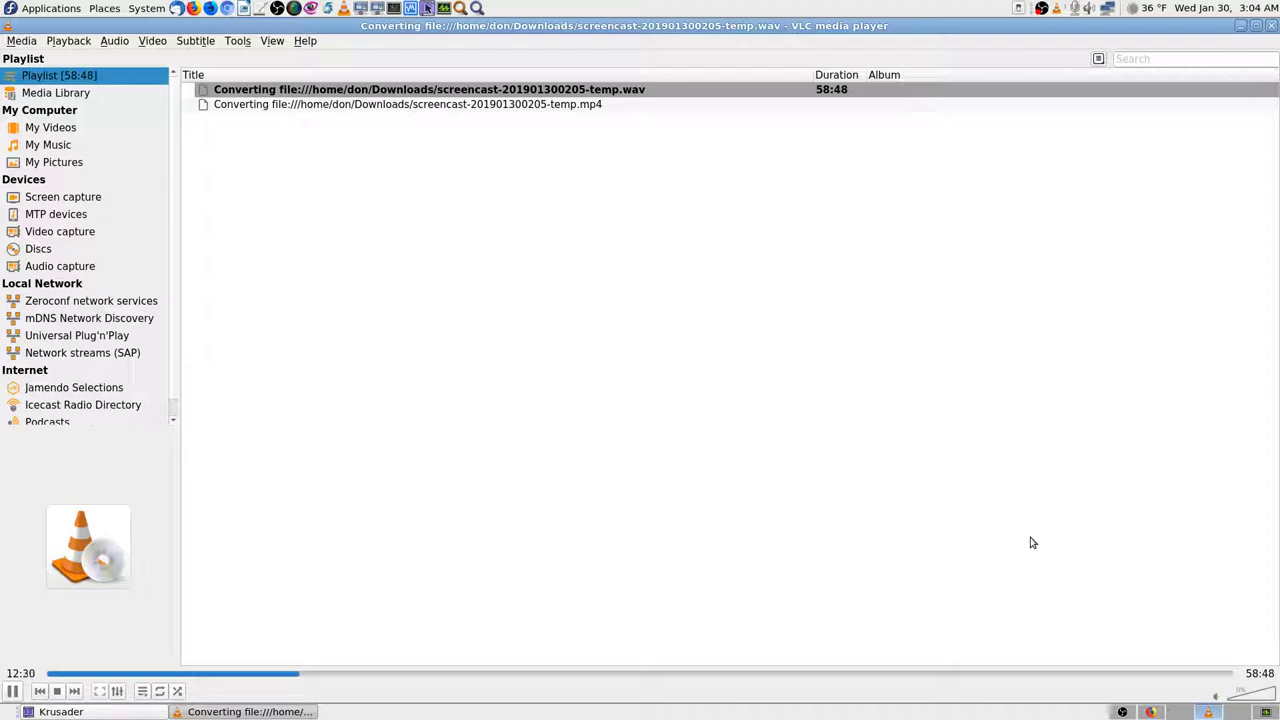
Switch from OBS to VLC to check conversion progress, then return to OBS Studio
{"action": "left_click", "coordinate": [1122, 712]}
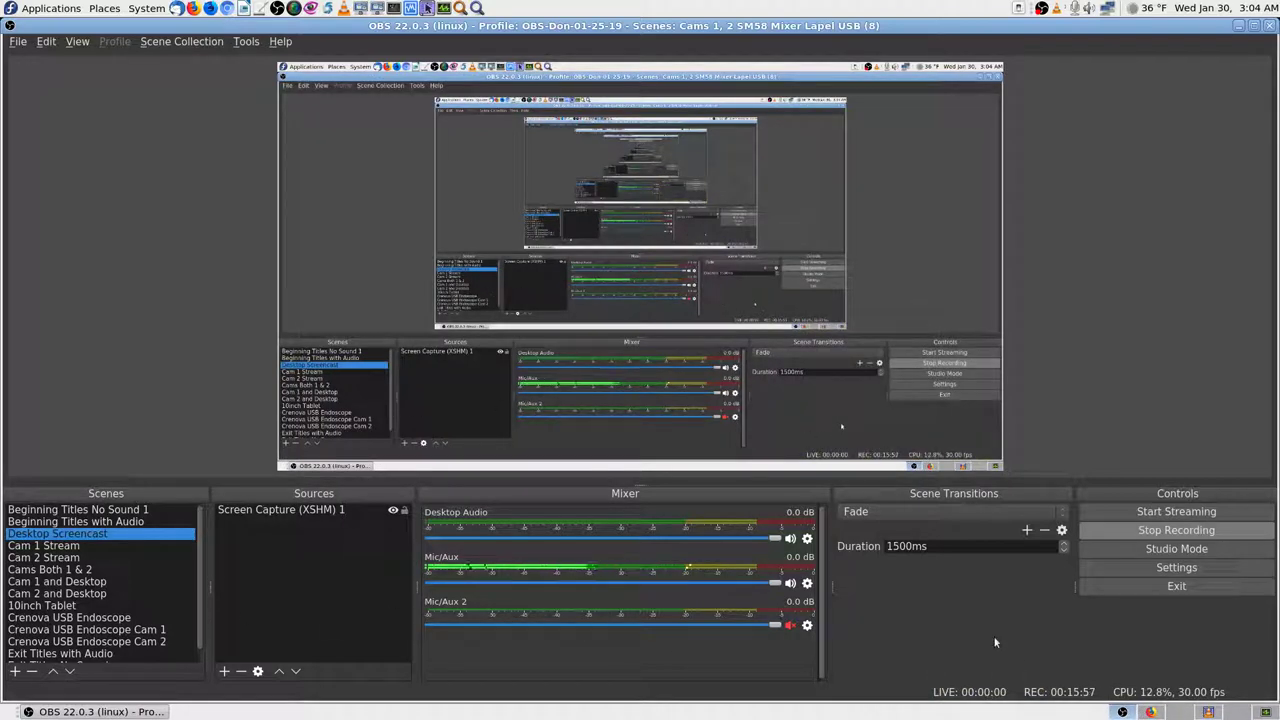
{"action": "left_click", "coordinate": [1206, 712]}
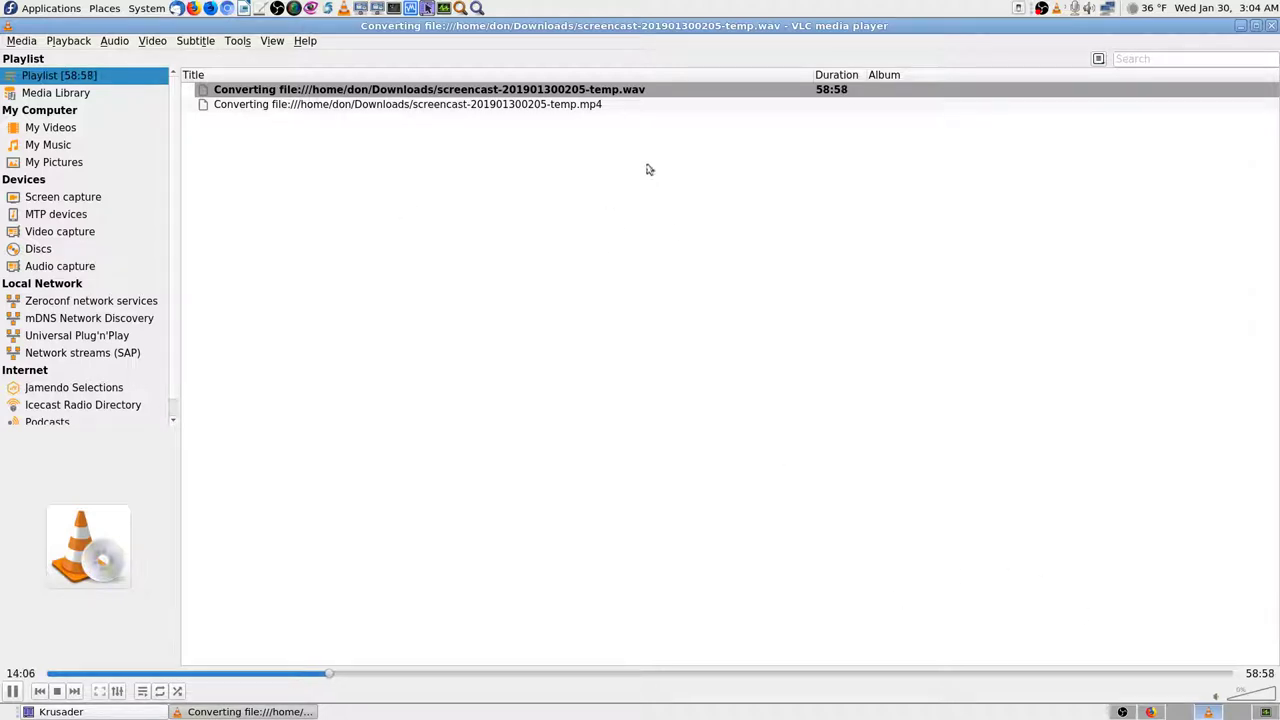
{"action": "left_click", "coordinate": [1124, 711]}
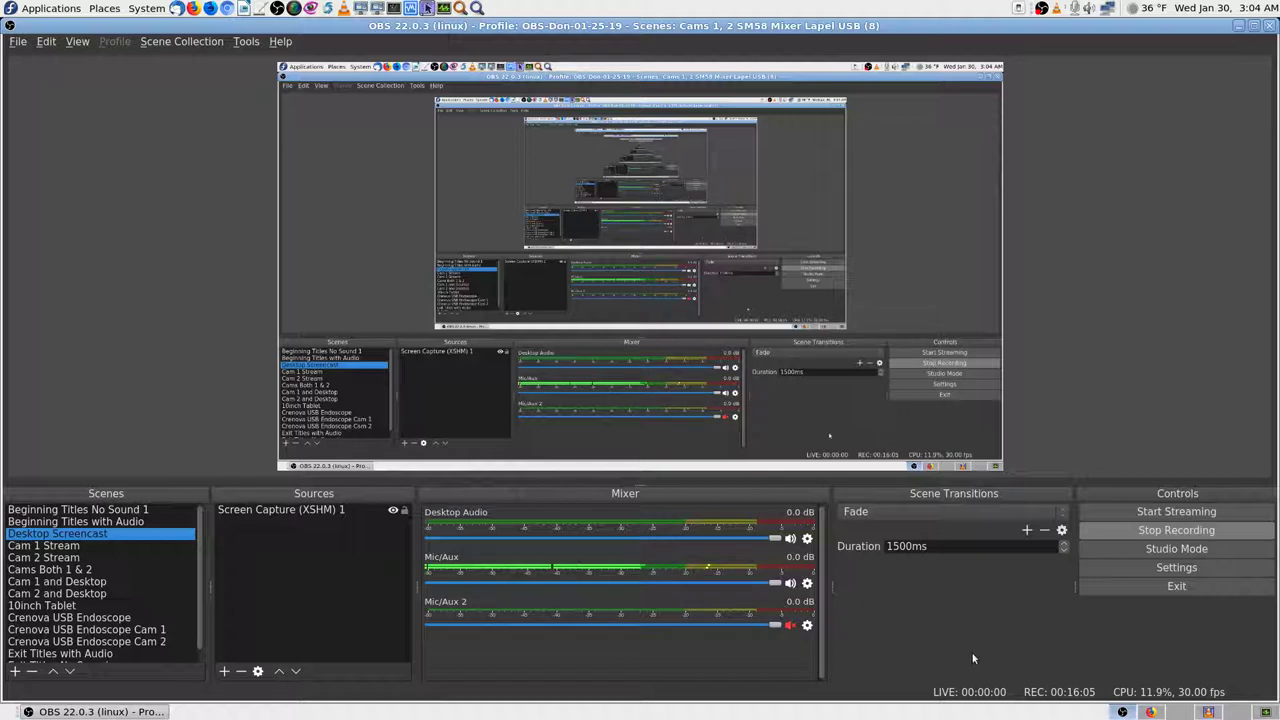